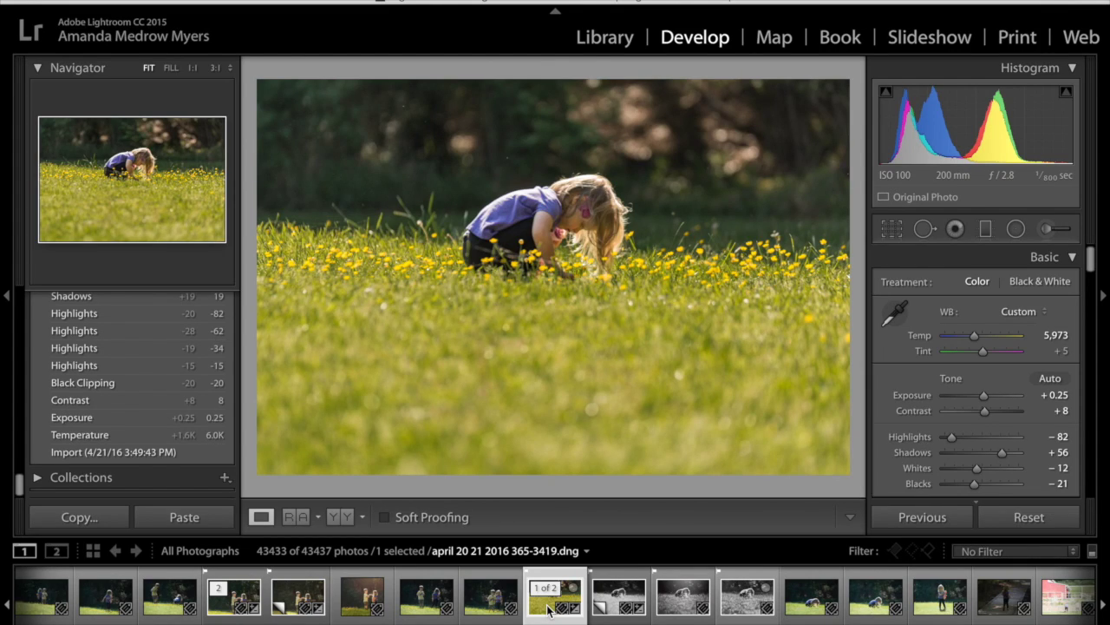
- Step back in Lightroom's History to the colour edit just before the black-and-white conversion
click(116, 453)
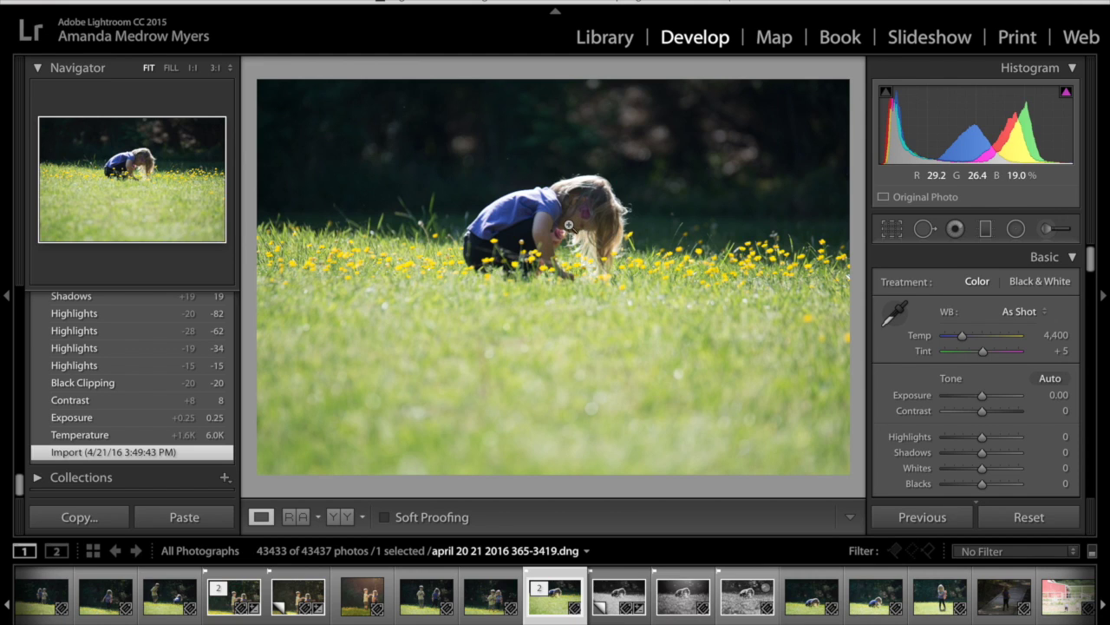
scroll(155, 411, up, 10)
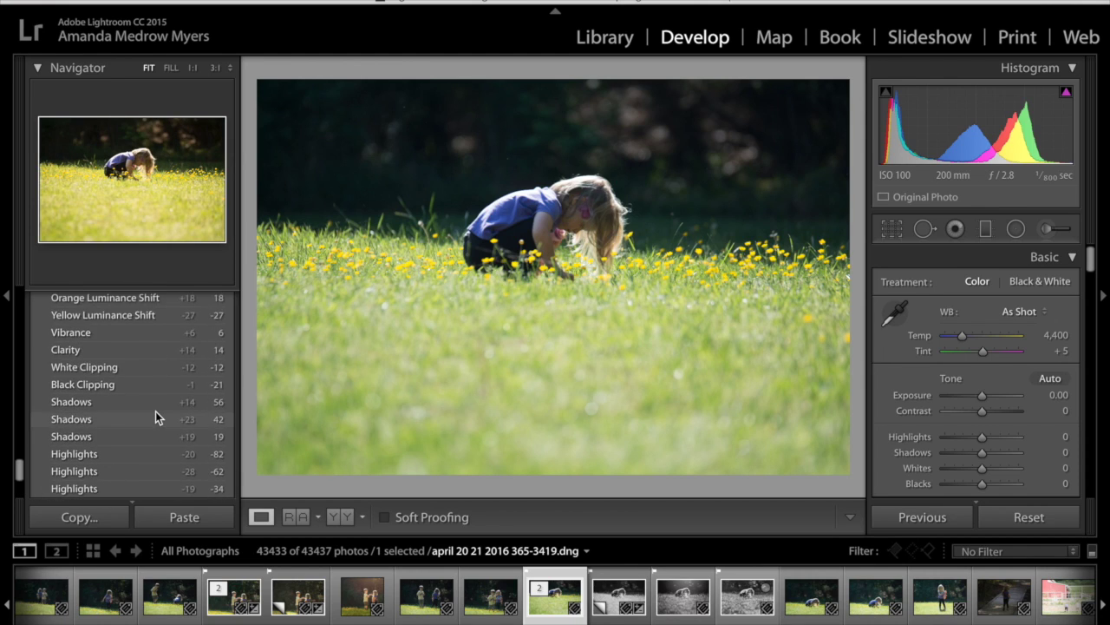
scroll(156, 411, up, 8)
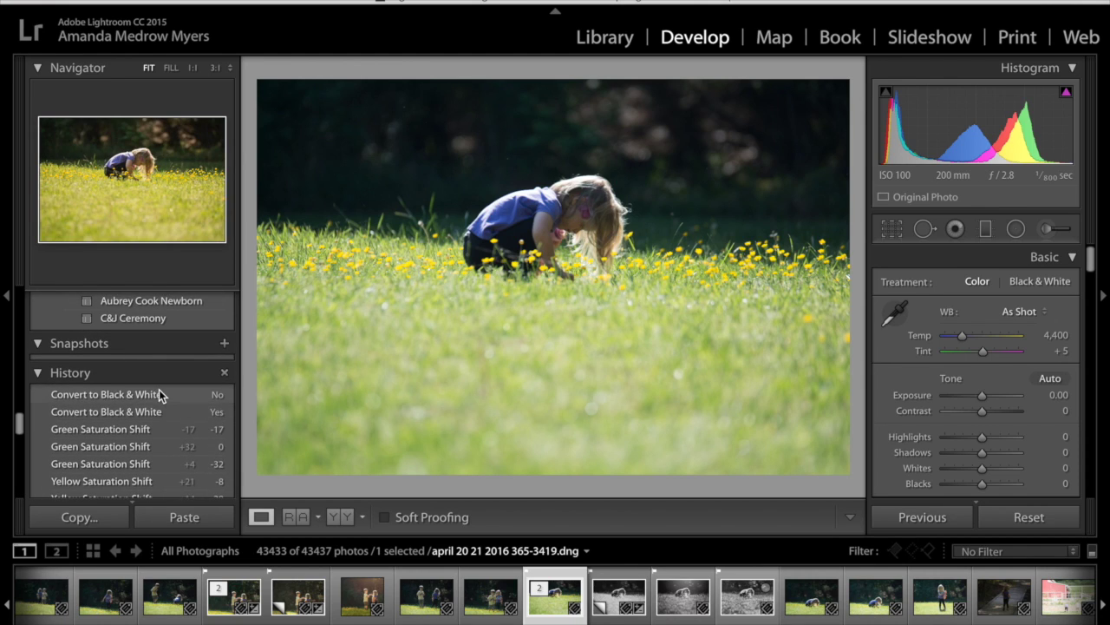
click(167, 396)
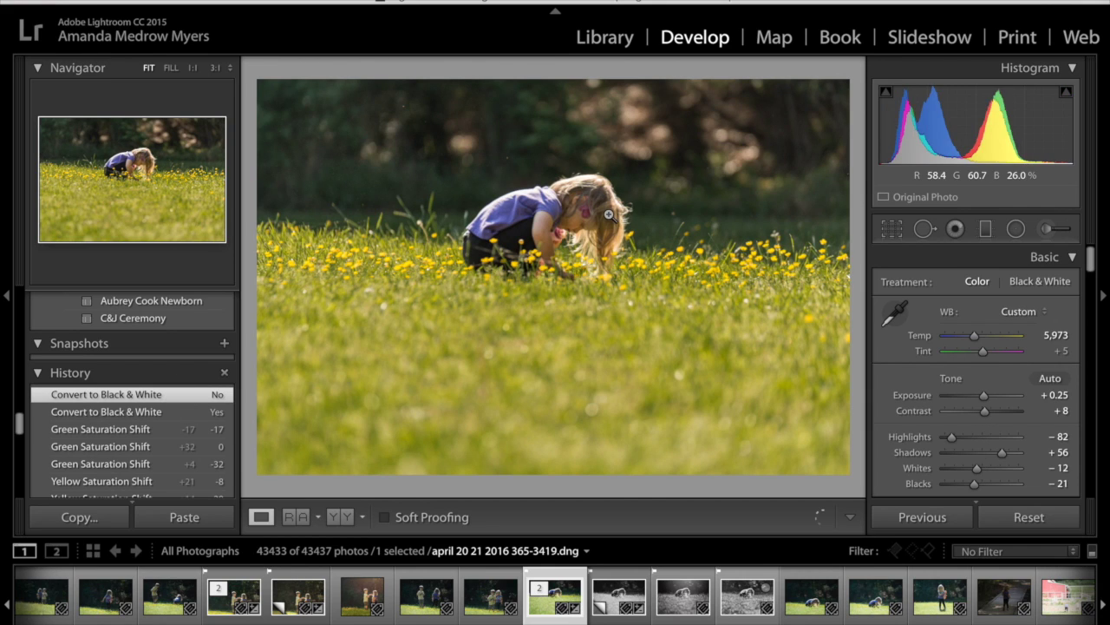
- Inspect the girl at 1:1 and in Before/After view, then fit the whole photo
click(544, 224)
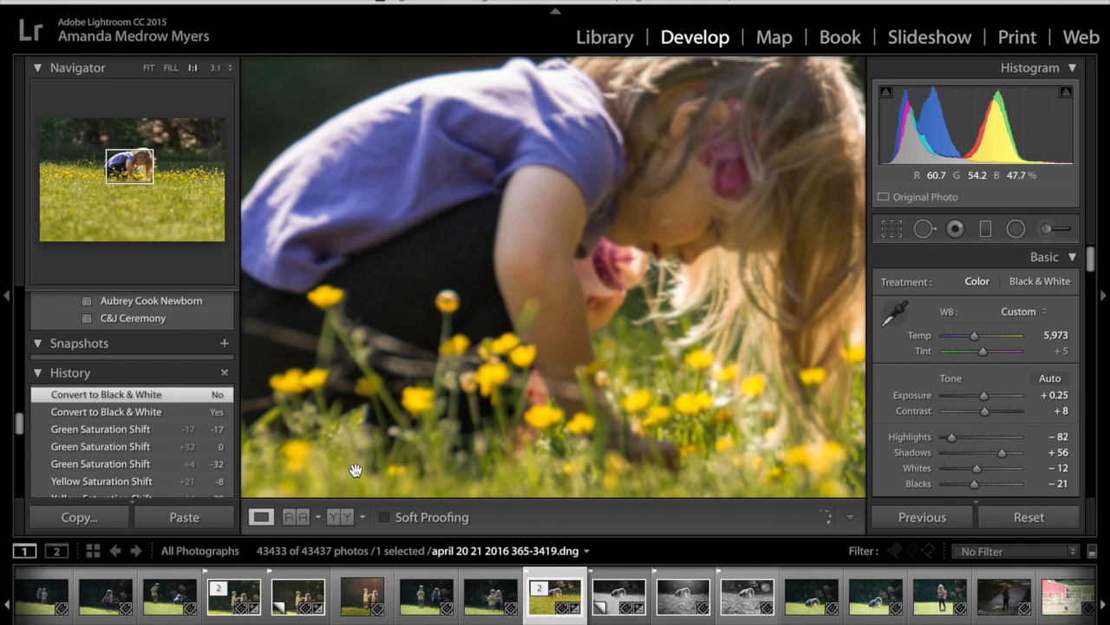
click(340, 517)
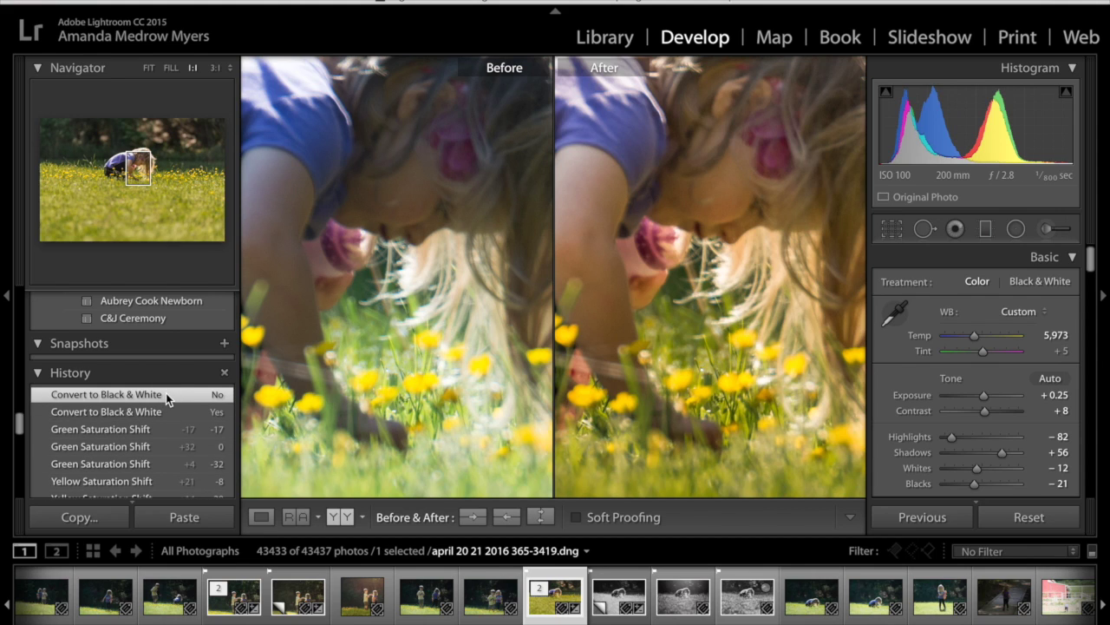
click(272, 520)
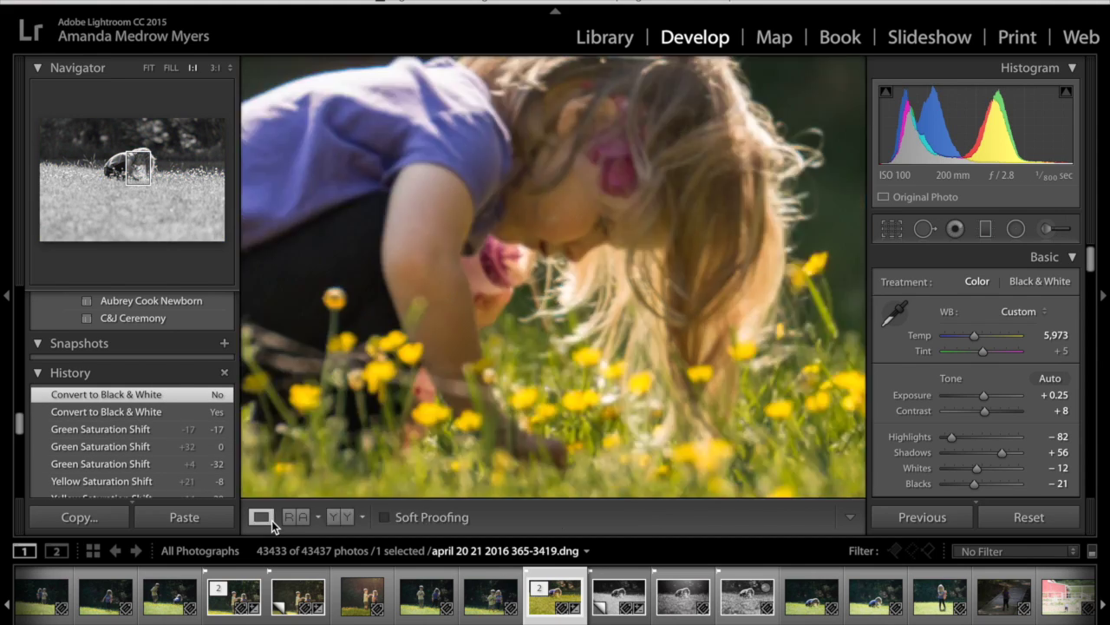
key(z)
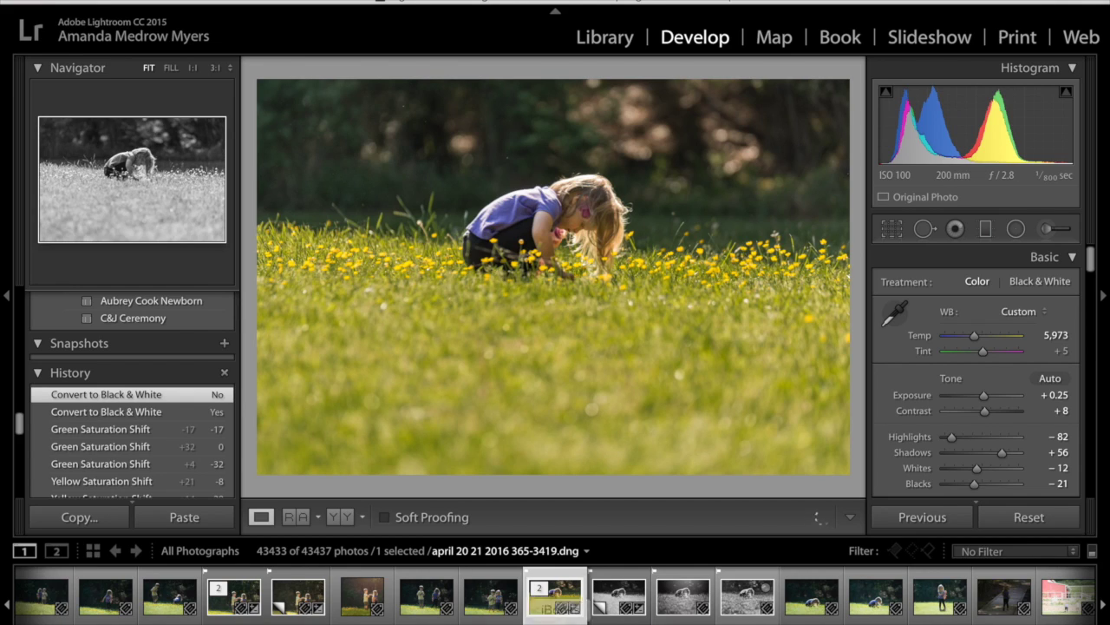
mouse_move(692, 620)
click(806, 612)
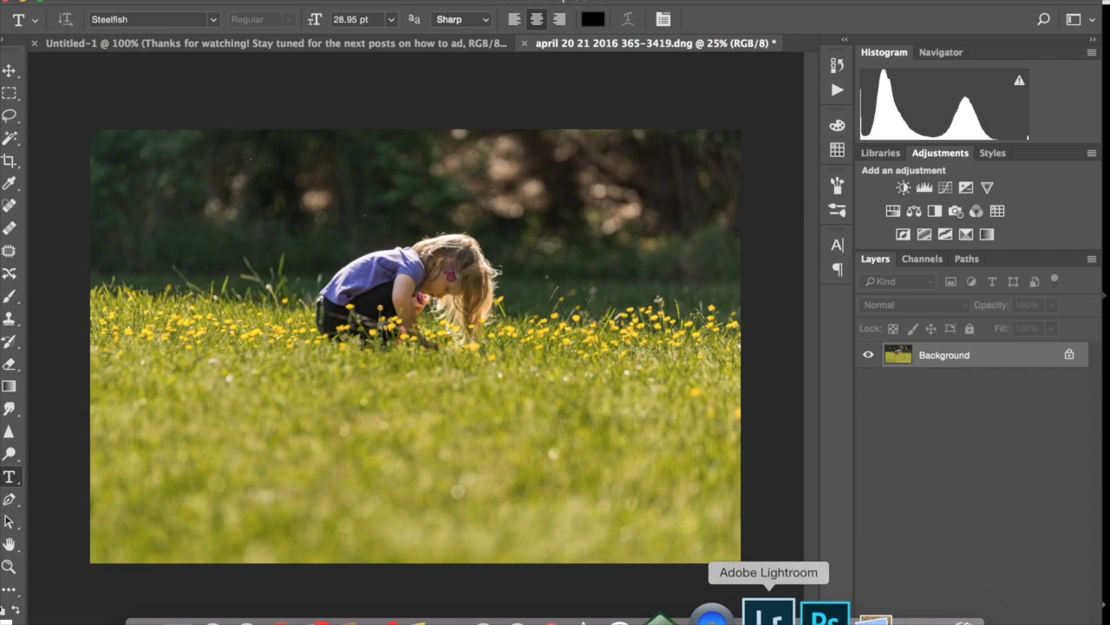
- Set the Lightroom Treatment to Black & White, then return to Photoshop
click(770, 612)
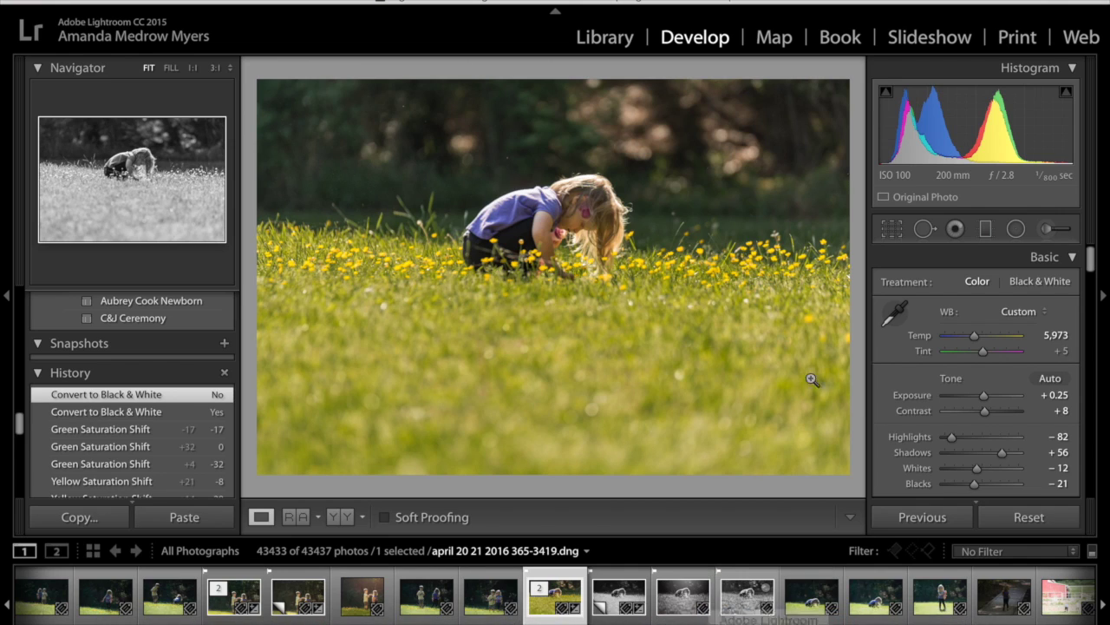
click(1027, 280)
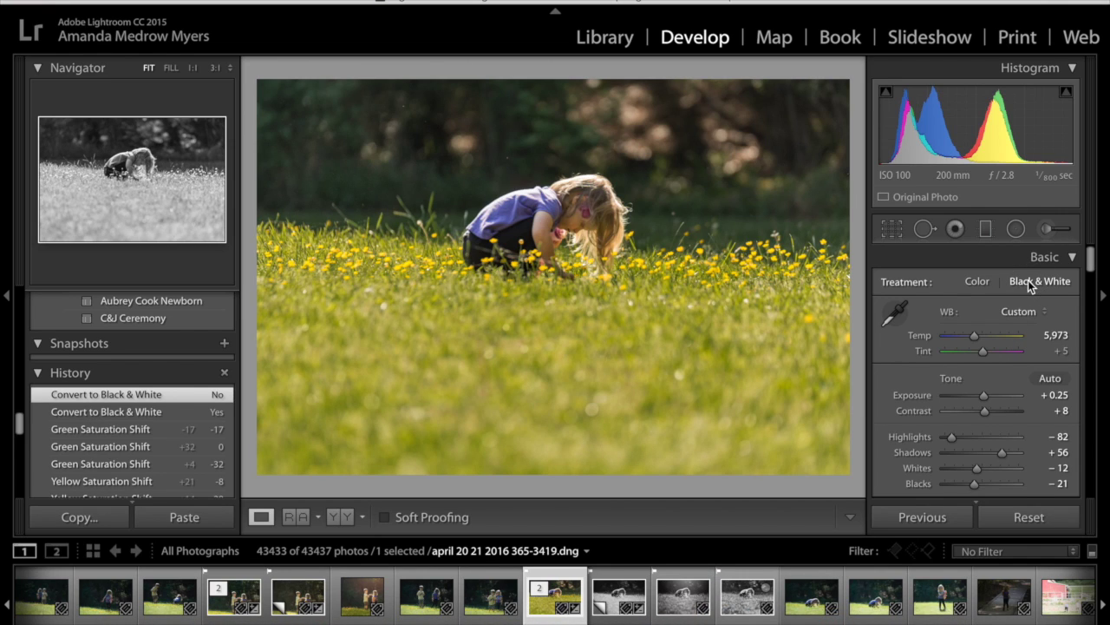
click(1028, 280)
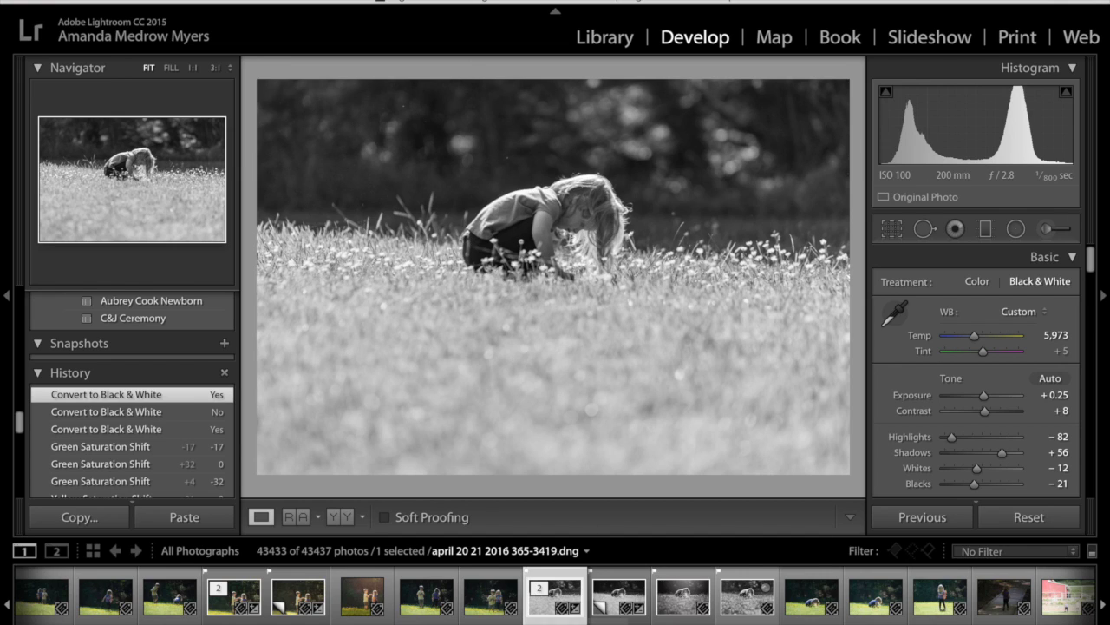
click(802, 611)
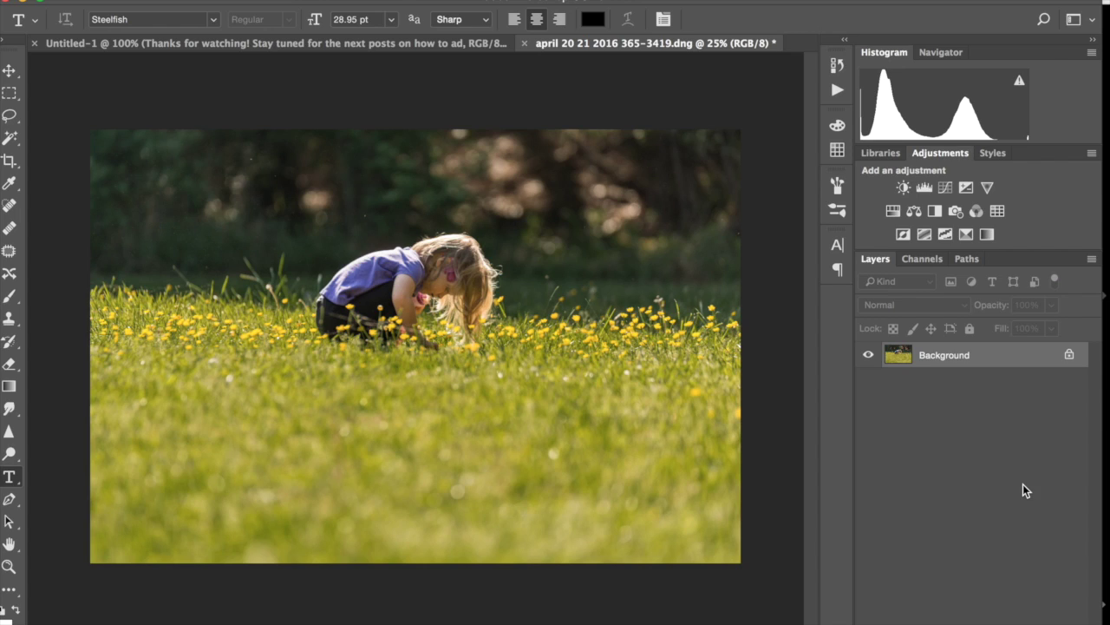
- Add a Black & White adjustment layer with Greens 24, Yellows 67 and Magentas 114
click(935, 210)
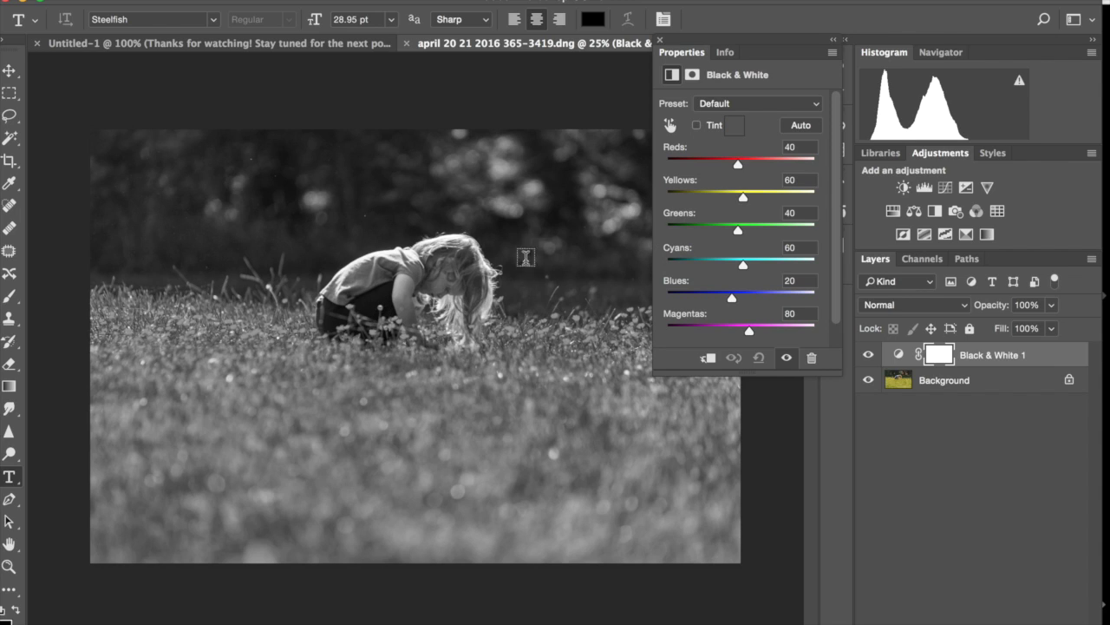
drag(738, 233, 743, 197)
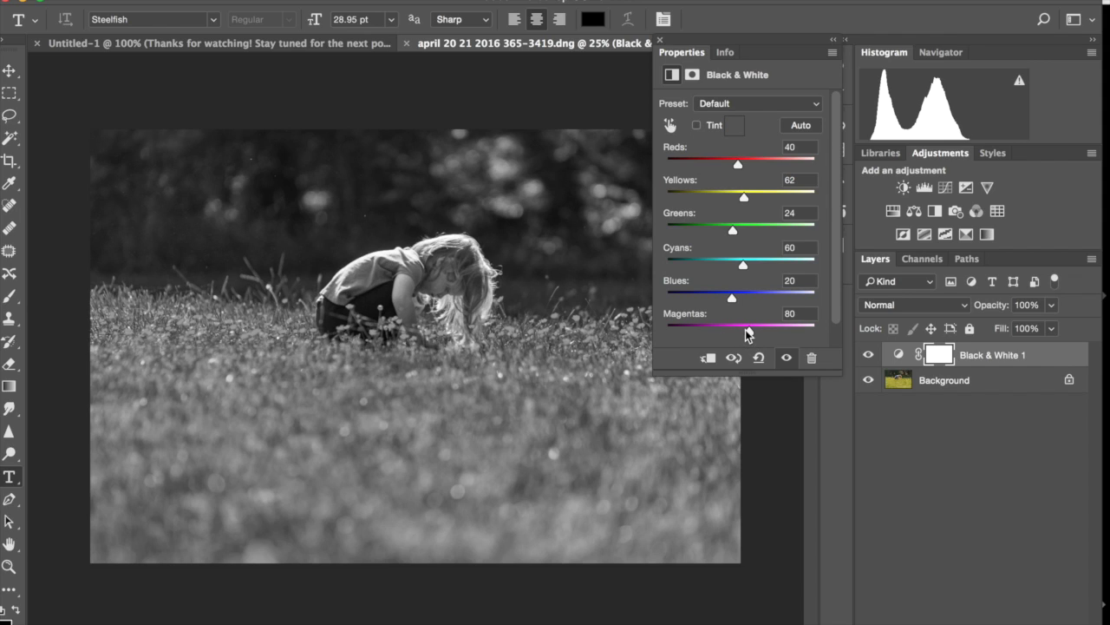
mouse_move(746, 334)
mouse_down()
mouse_move(776, 335)
mouse_move(731, 334)
mouse_move(760, 332)
mouse_up()
drag(744, 197, 745, 198)
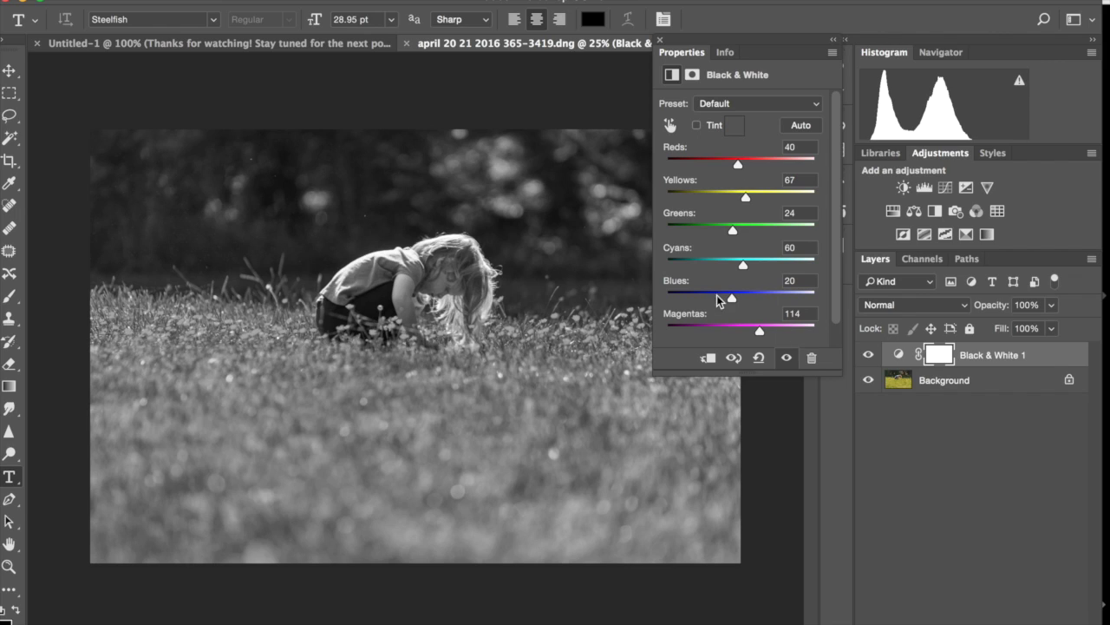
click(1044, 441)
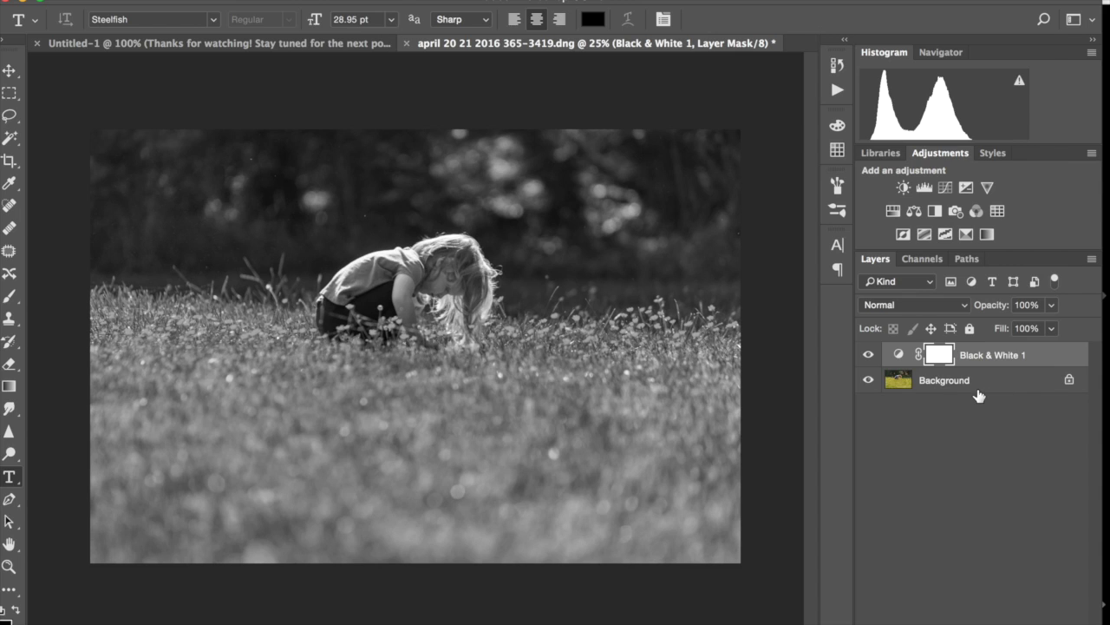
- Compare colour and mono, unlock Background, and stamp a merged copy as the new Background
alt+click(870, 383)
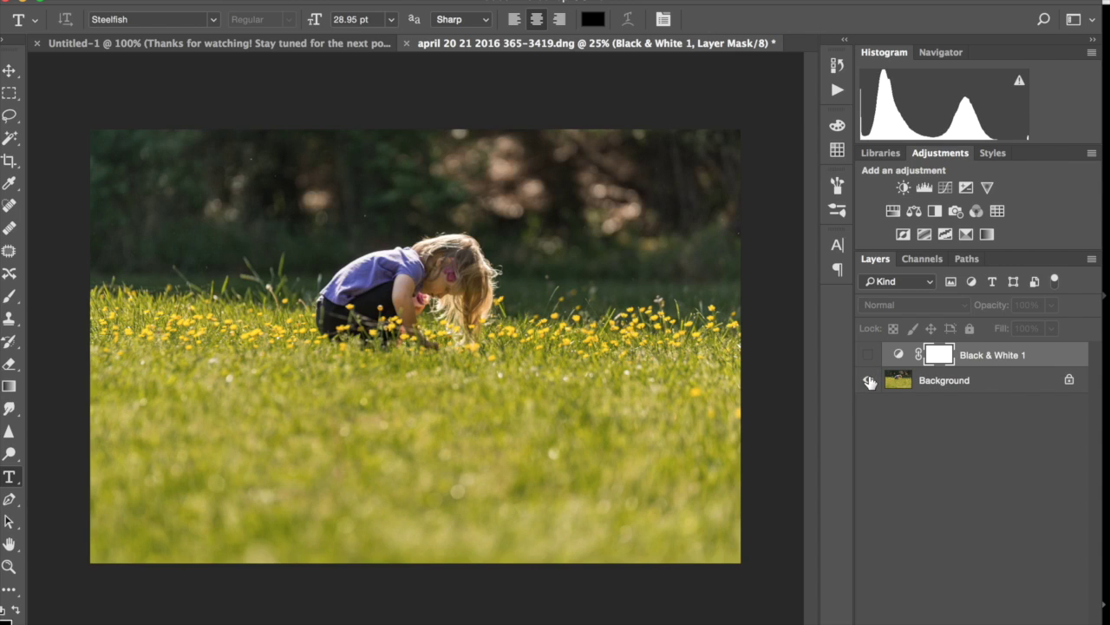
alt+click(870, 382)
alt+click(870, 383)
alt+click(871, 383)
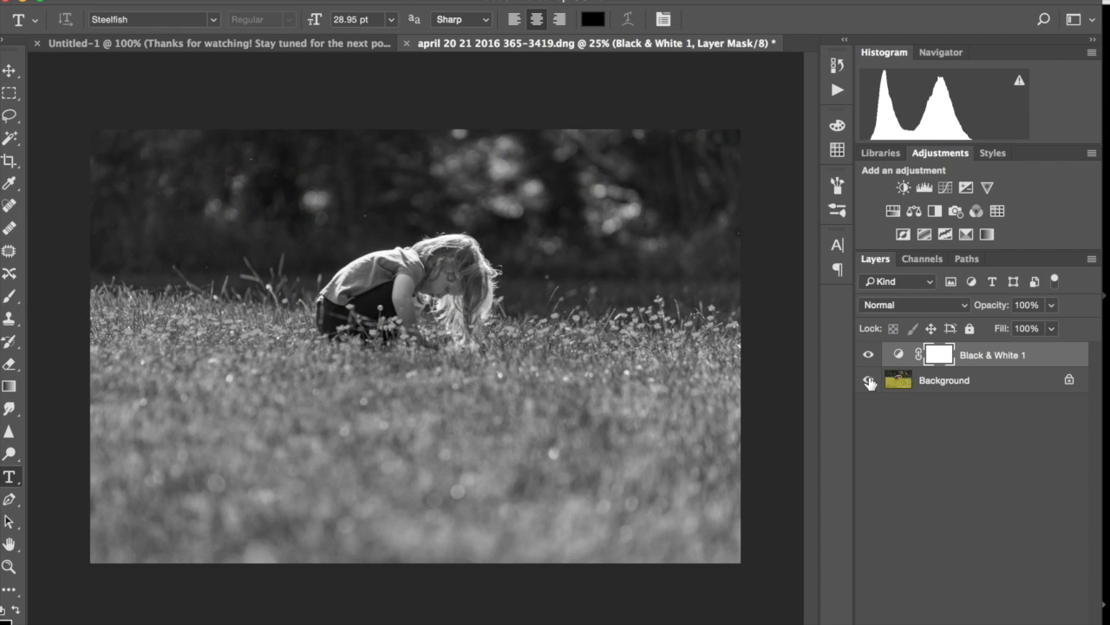
click(1071, 382)
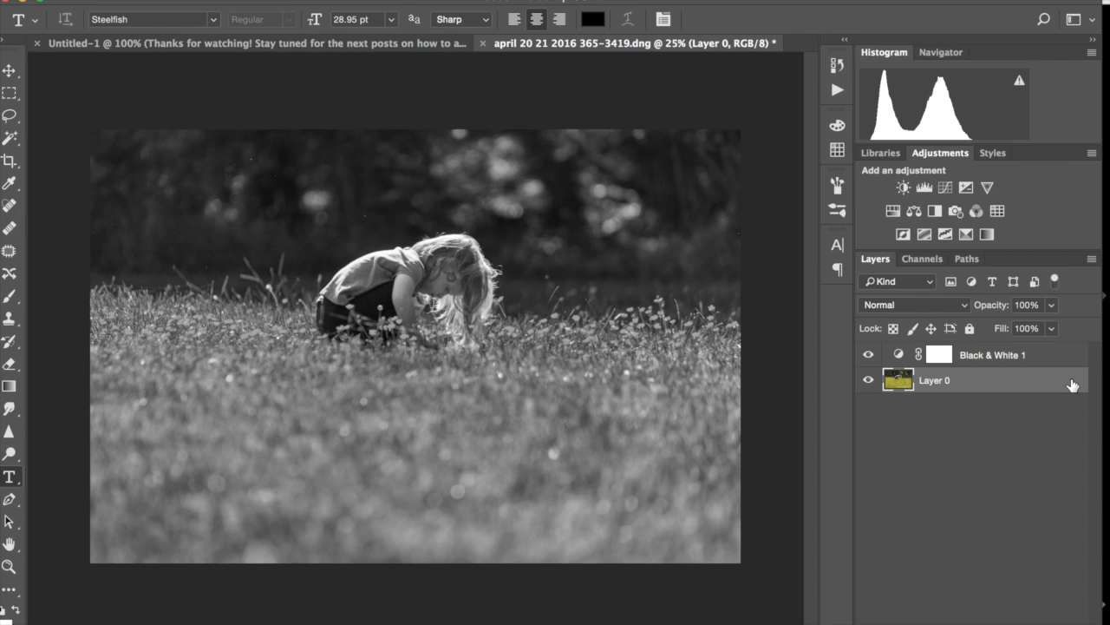
click(988, 356)
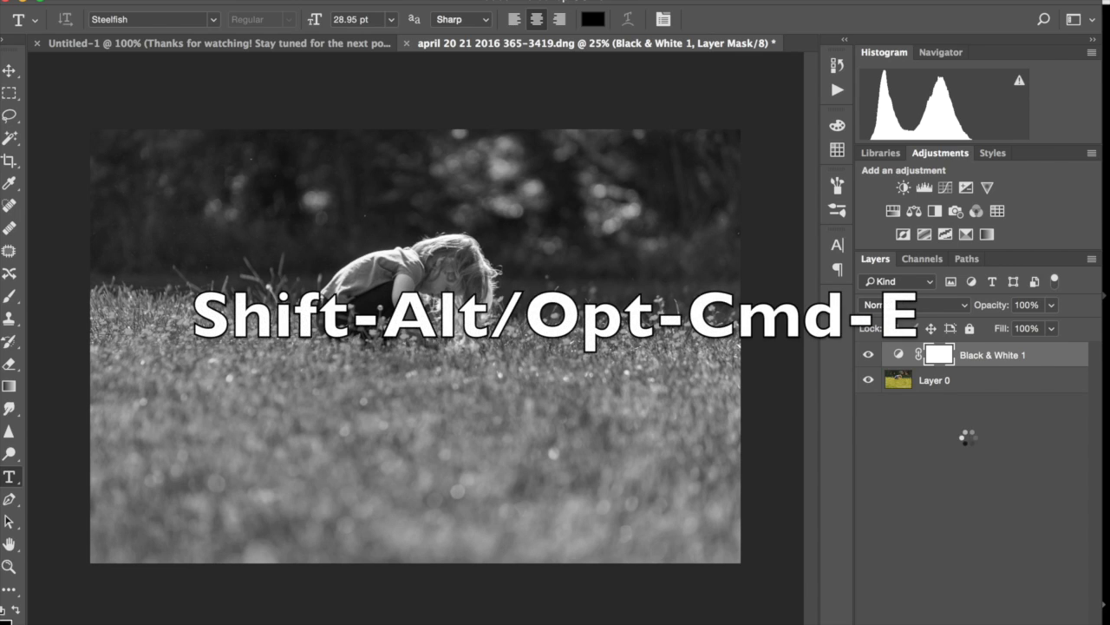
key(alt+shift+super+e)
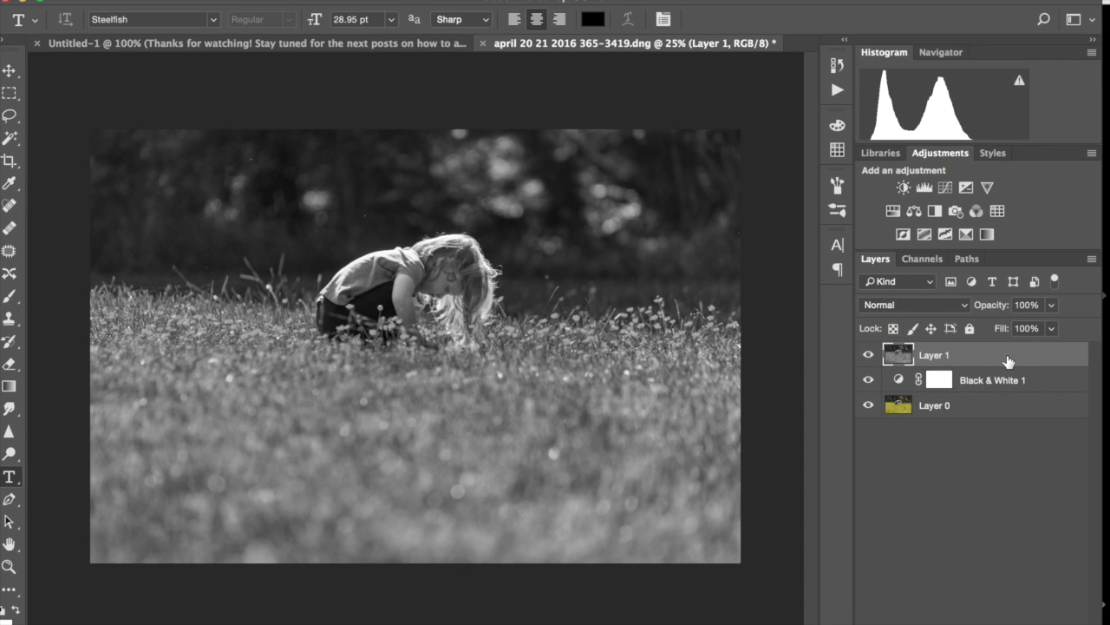
click(306, 0)
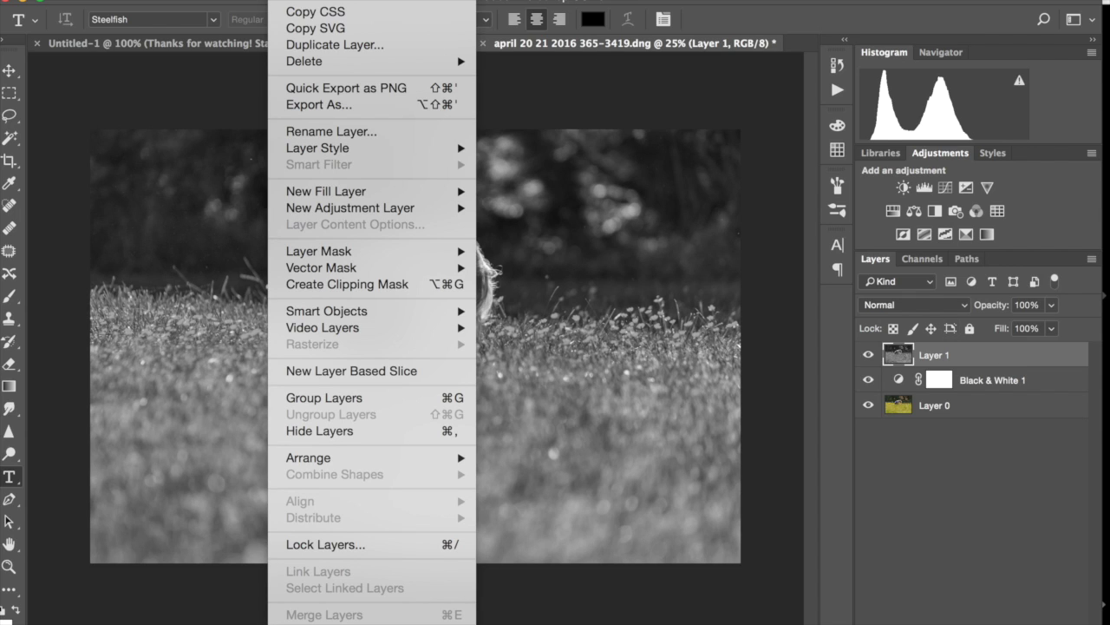
mouse_move(305, 1)
click(538, 17)
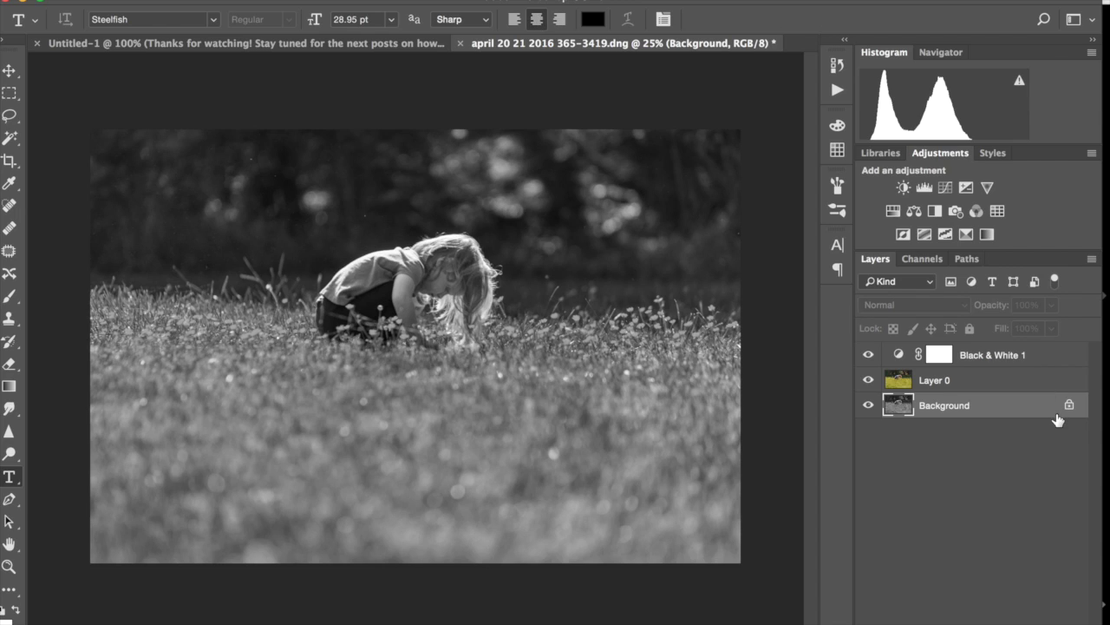
- Hide Layer 0 and Black & White 1, group them into Group 1, and hide it
click(870, 380)
click(869, 354)
click(977, 379)
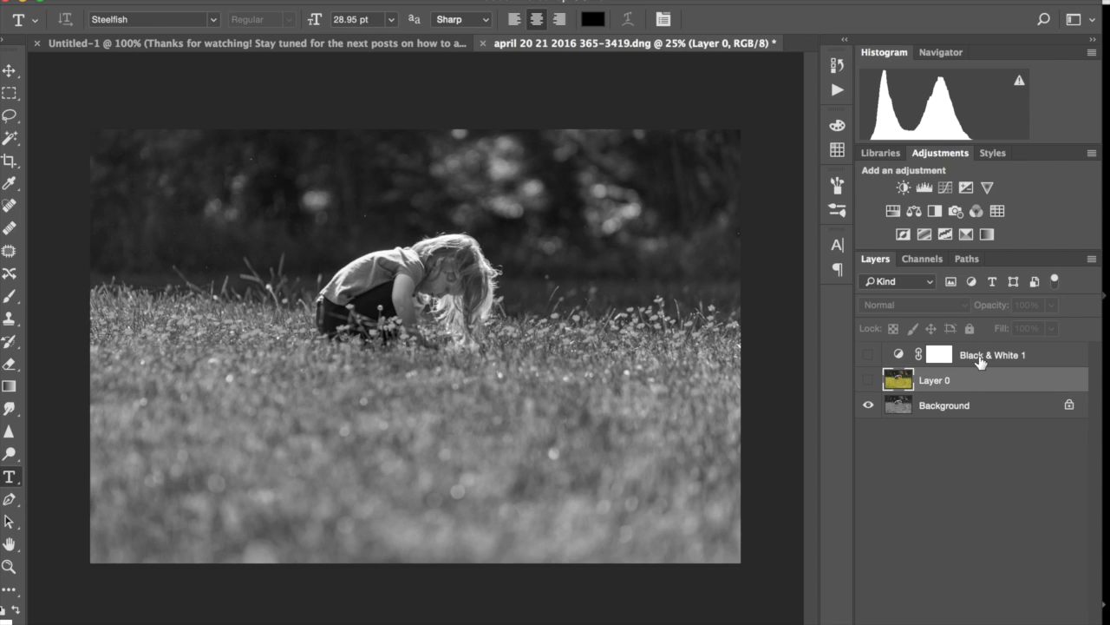
shift+click(980, 358)
drag(980, 379, 1026, 462)
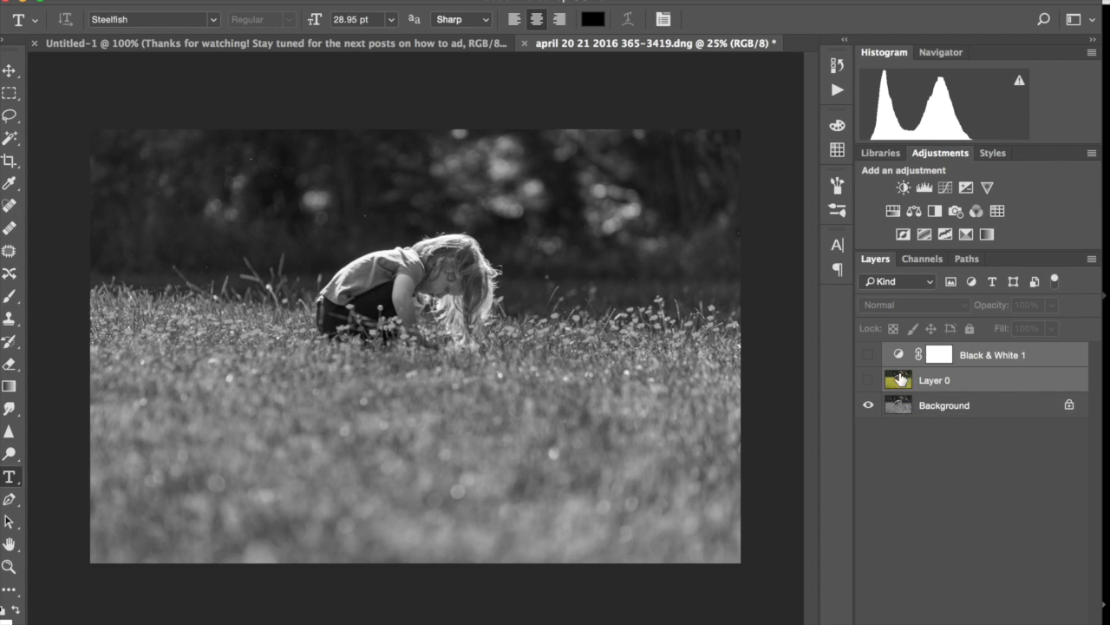
key(ctrl+g)
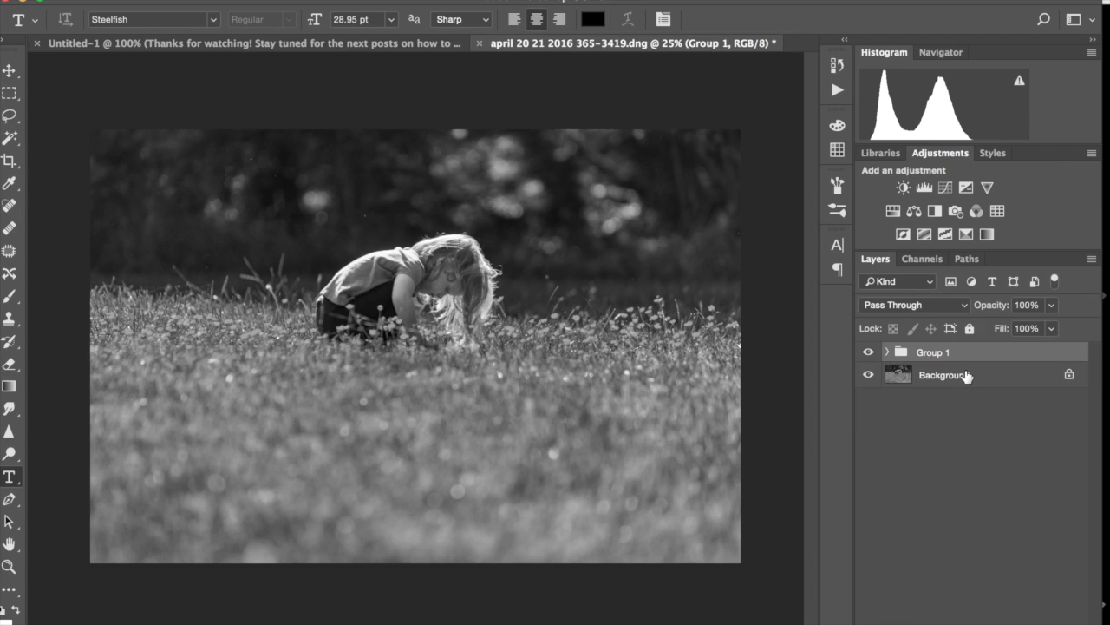
click(868, 354)
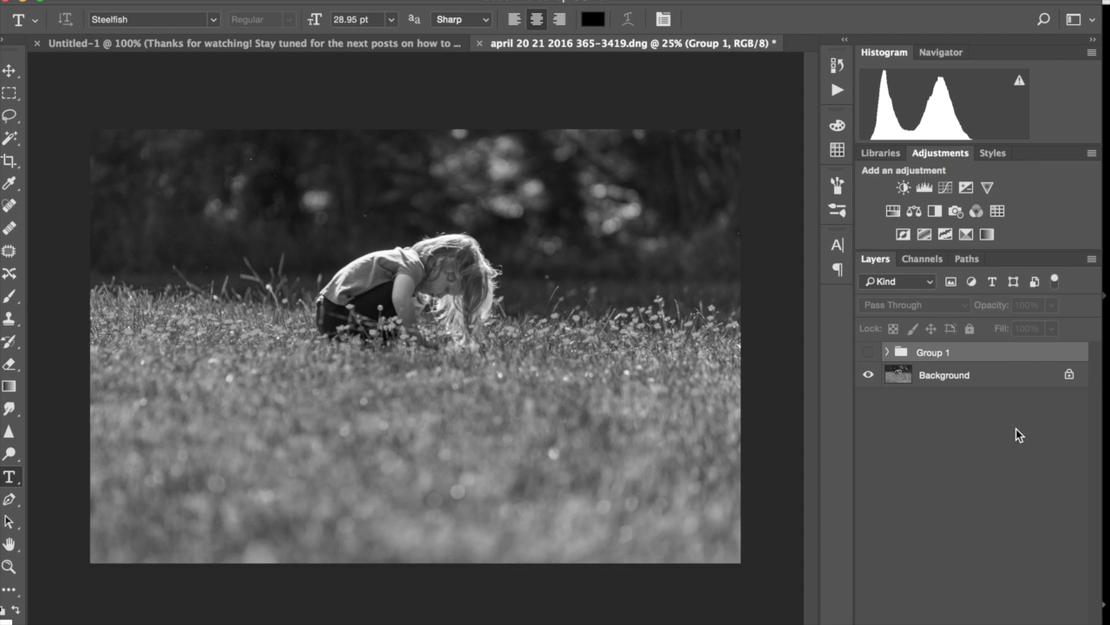
key(b)
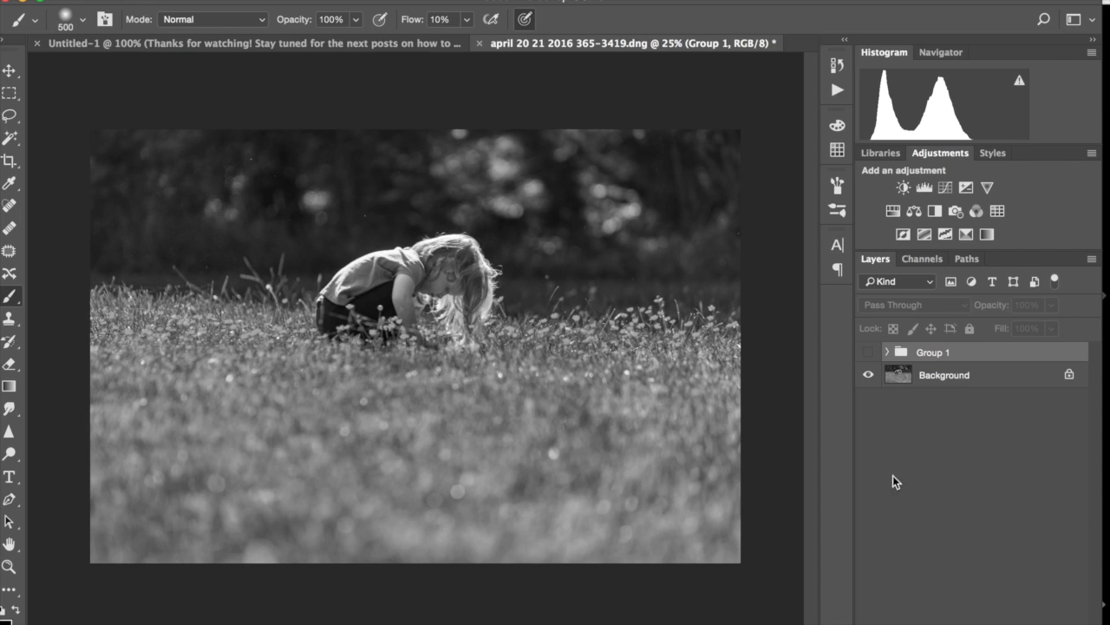
- Select the Background layer and zoom in on the girl's face to 200%
click(957, 375)
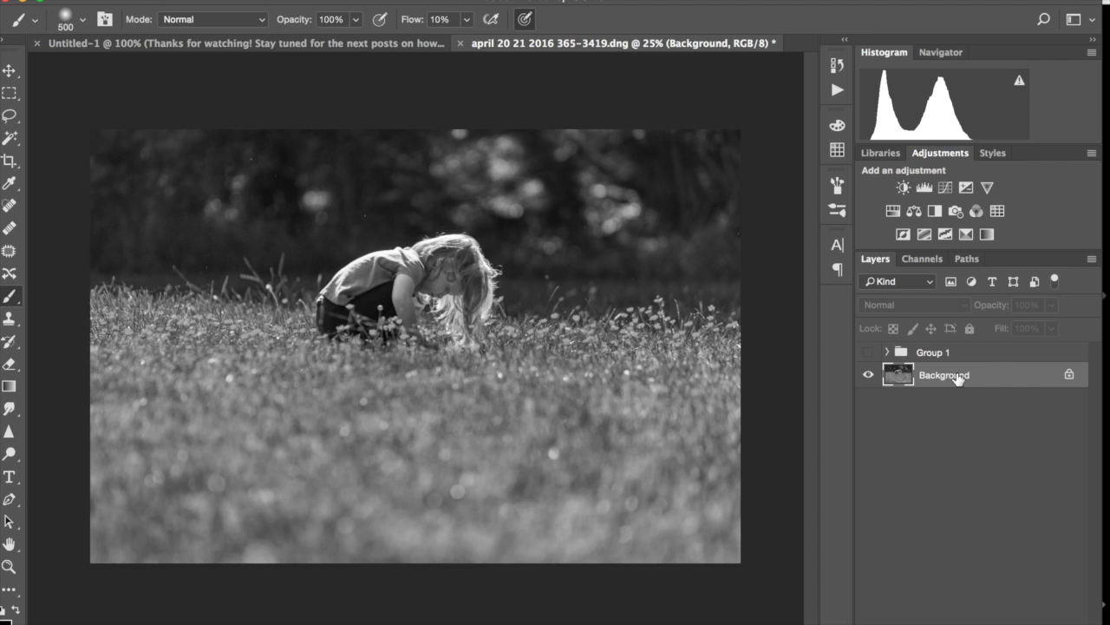
key(z)
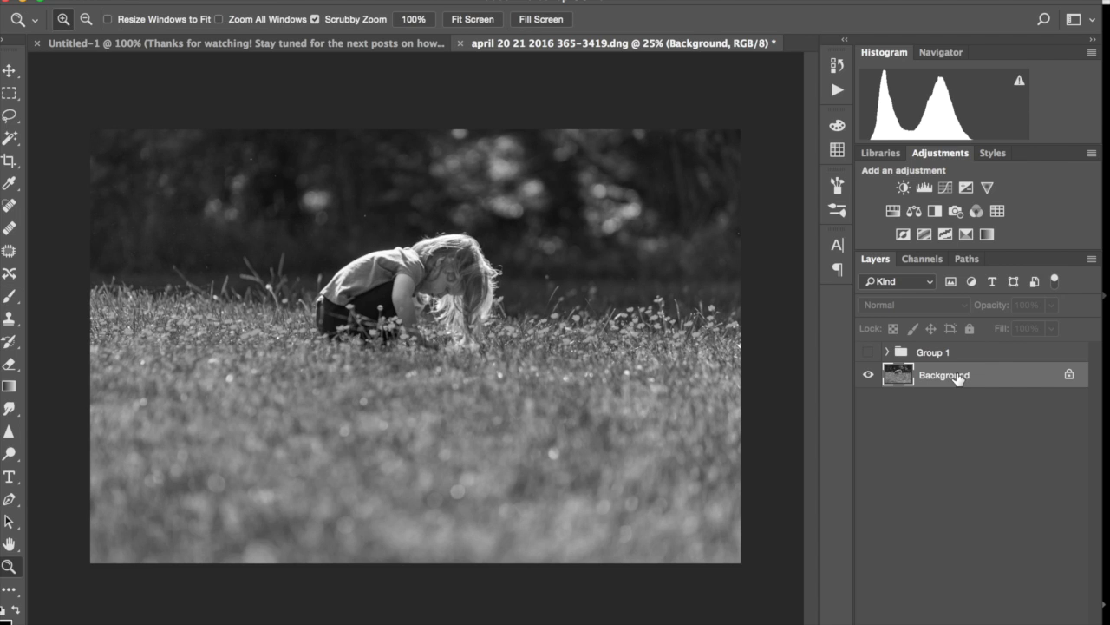
click(435, 288)
click(435, 288)
click(450, 282)
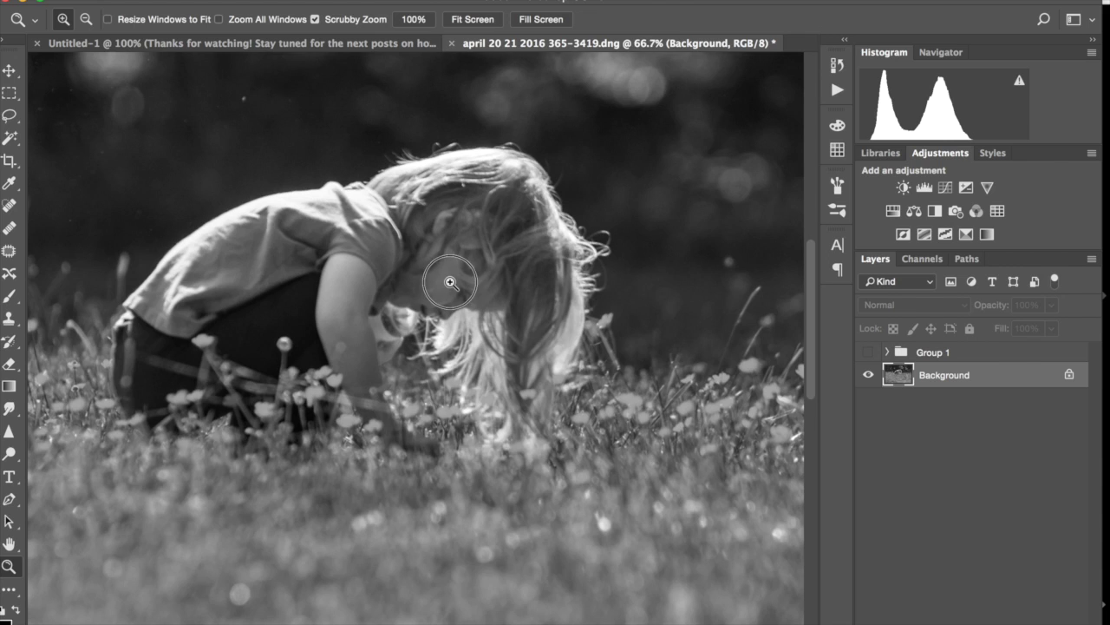
click(451, 283)
click(450, 282)
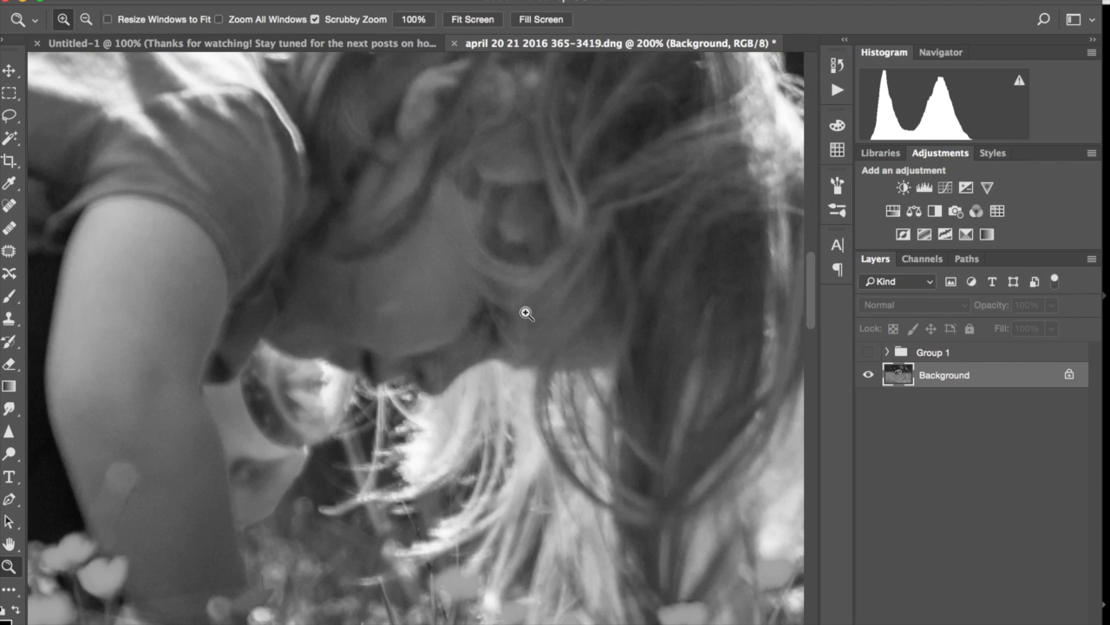
- Paint a Quick Mask over the girl's face with a 125 px brush and convert it to a selection
key(b)
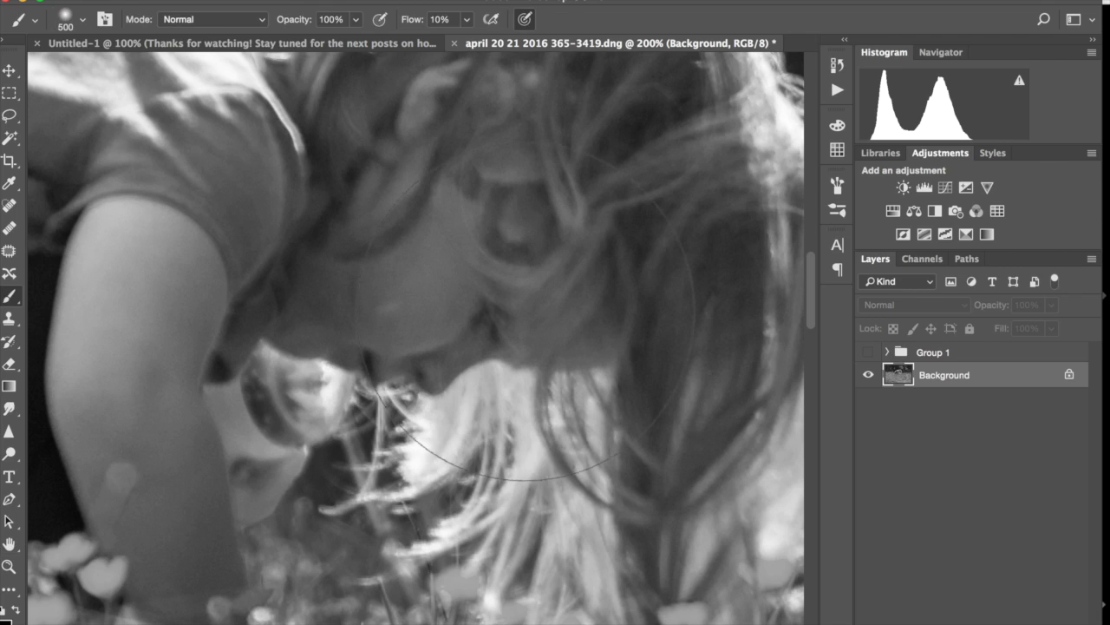
key(bracketleft)
key(bracketleft)
key(bracketleft)
key(bracketleft)
key(bracketleft)
key(bracketleft)
key(bracketleft)
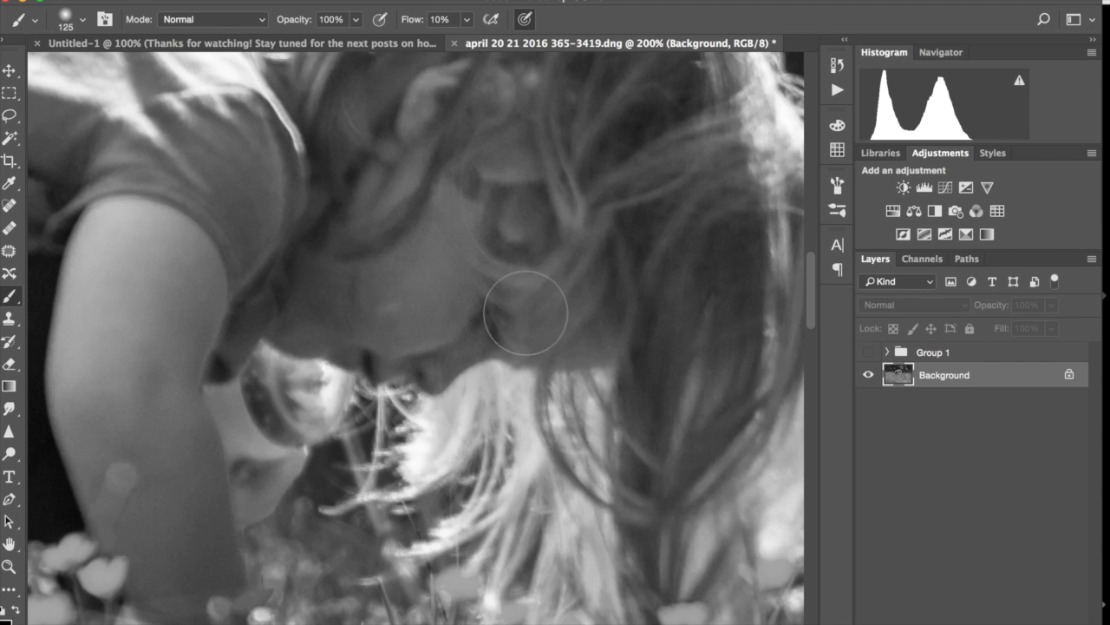
key(q)
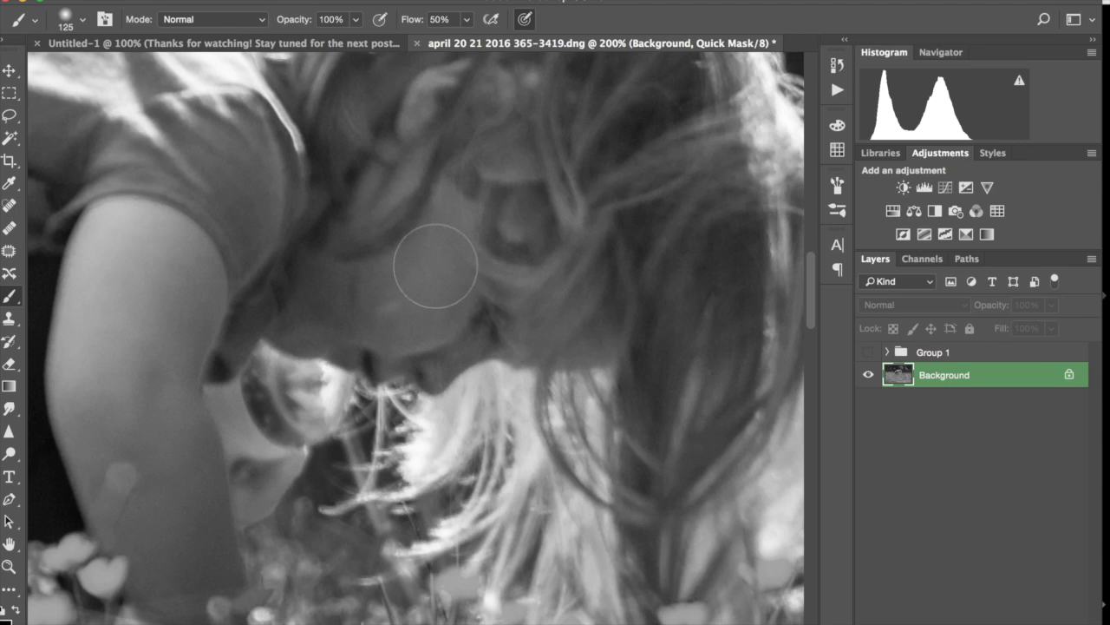
mouse_move(422, 280)
mouse_down()
mouse_move(431, 341)
mouse_move(530, 335)
mouse_move(550, 328)
mouse_move(531, 280)
mouse_move(392, 258)
mouse_move(559, 254)
mouse_move(441, 209)
mouse_move(415, 163)
mouse_up()
mouse_move(303, 278)
mouse_down()
mouse_move(310, 325)
mouse_move(386, 347)
mouse_move(427, 355)
mouse_move(391, 305)
mouse_move(362, 293)
mouse_move(401, 272)
mouse_move(586, 343)
mouse_move(485, 339)
mouse_move(423, 358)
mouse_move(299, 326)
mouse_move(405, 349)
mouse_move(410, 163)
mouse_move(358, 221)
mouse_move(417, 152)
mouse_move(562, 216)
mouse_move(595, 331)
mouse_move(447, 317)
mouse_move(439, 353)
mouse_move(513, 335)
mouse_move(574, 341)
mouse_move(531, 314)
mouse_move(442, 321)
mouse_move(415, 350)
mouse_move(296, 321)
mouse_move(422, 229)
mouse_move(413, 212)
mouse_move(424, 189)
mouse_move(387, 234)
mouse_move(448, 248)
mouse_up()
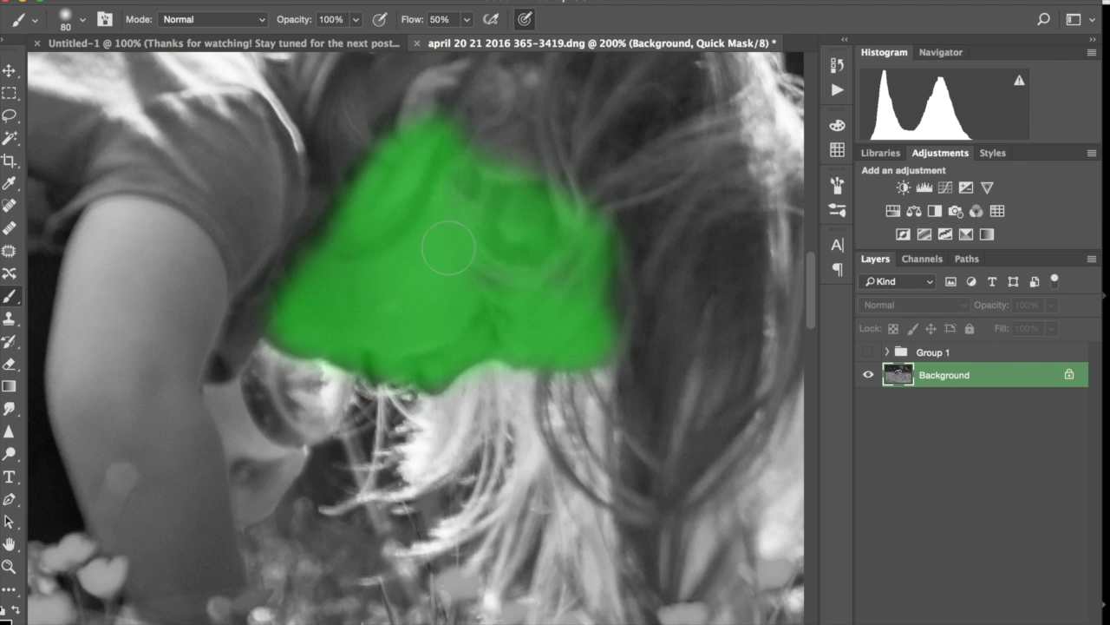
key(q)
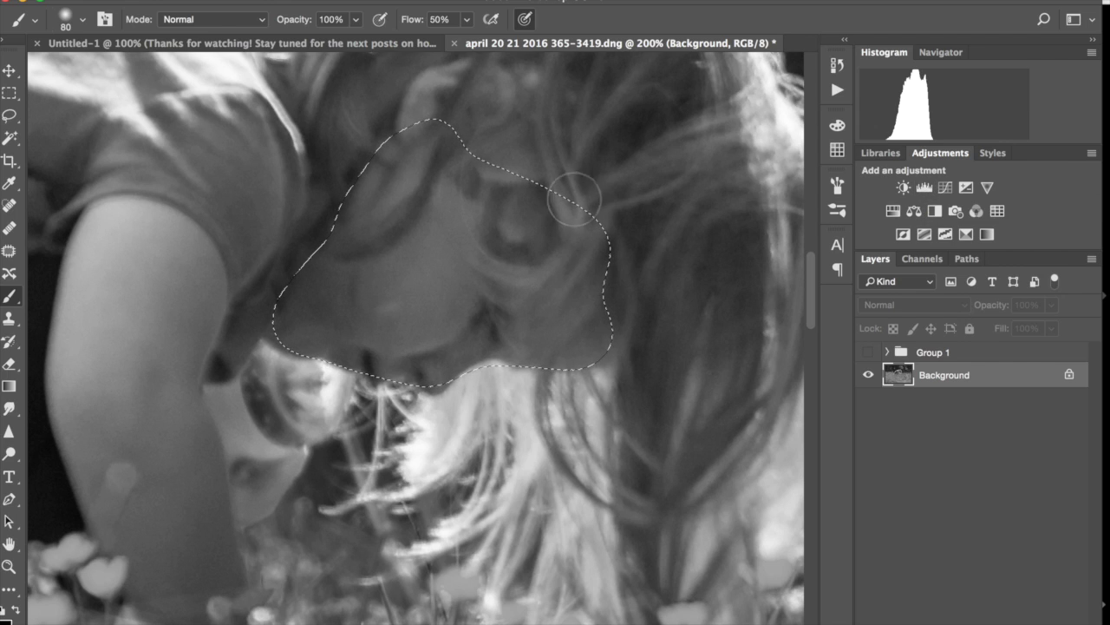
- Add a face-masked Levels layer with input levels 33, 1.20 and 189
click(924, 185)
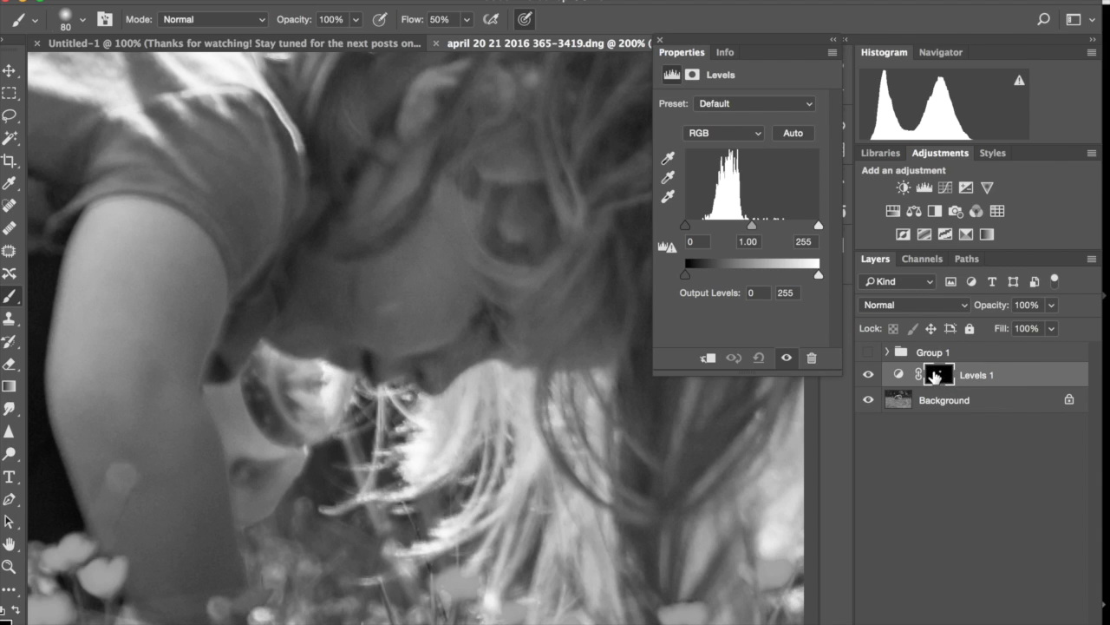
mouse_move(818, 225)
mouse_down()
mouse_move(783, 232)
mouse_move(837, 234)
mouse_up()
key(z)
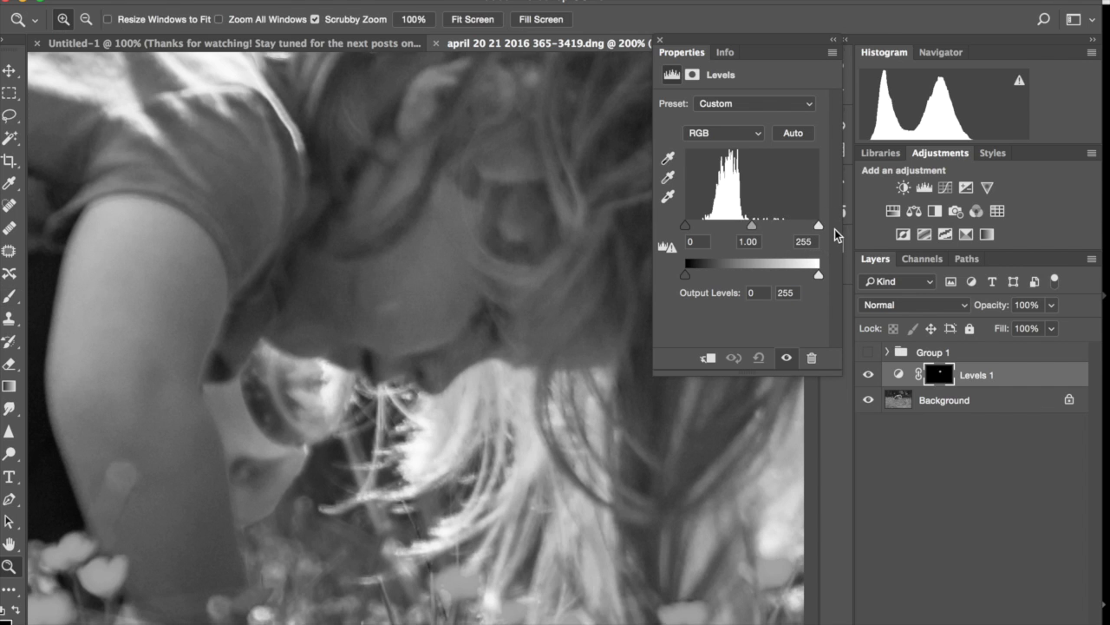
key(ctrl+minus)
key(ctrl+minus)
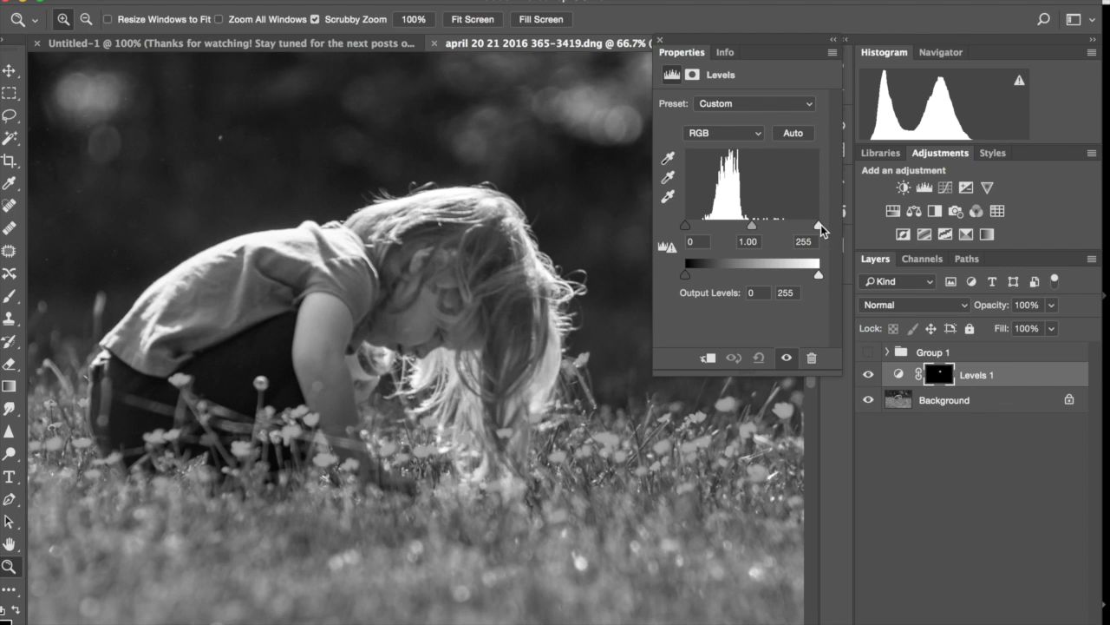
drag(818, 224, 785, 228)
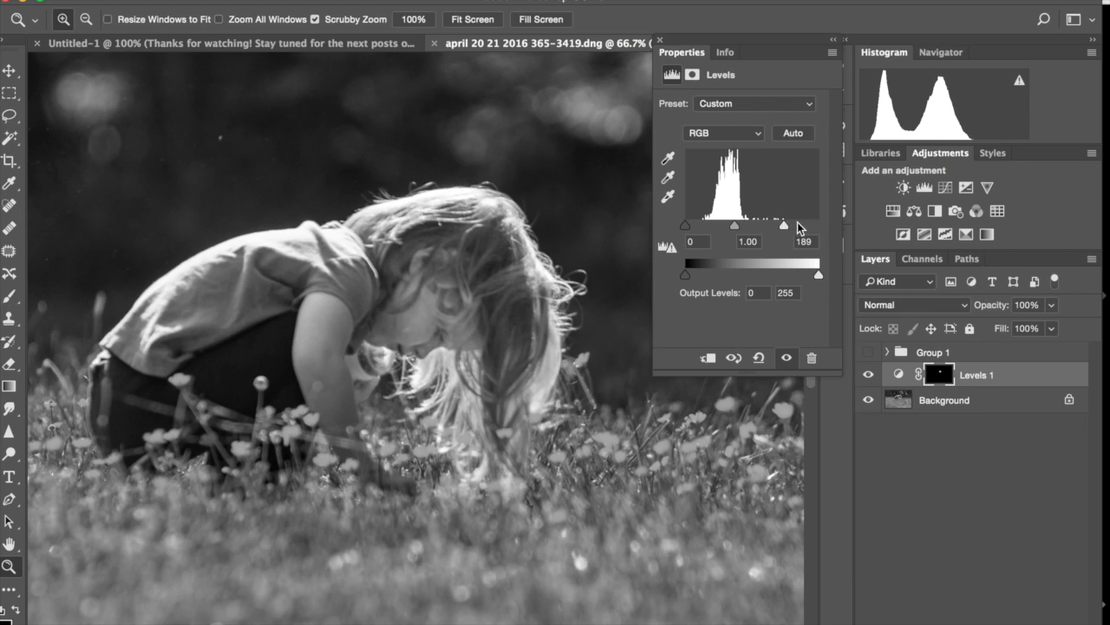
mouse_move(685, 229)
mouse_down()
mouse_move(703, 230)
mouse_move(668, 235)
mouse_move(703, 229)
mouse_up()
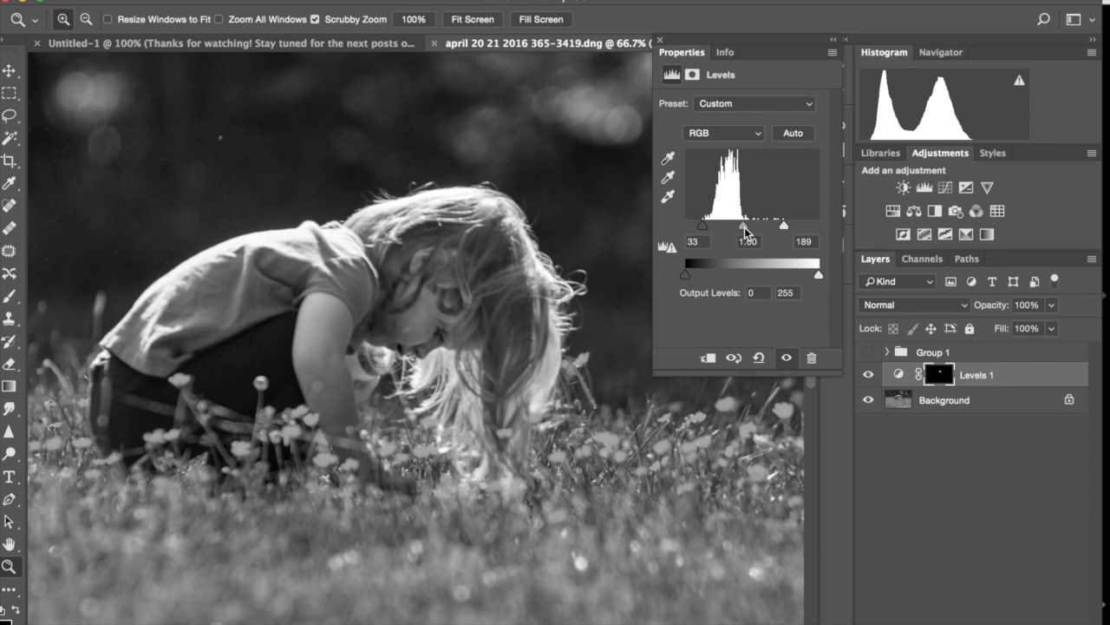
drag(744, 229, 739, 229)
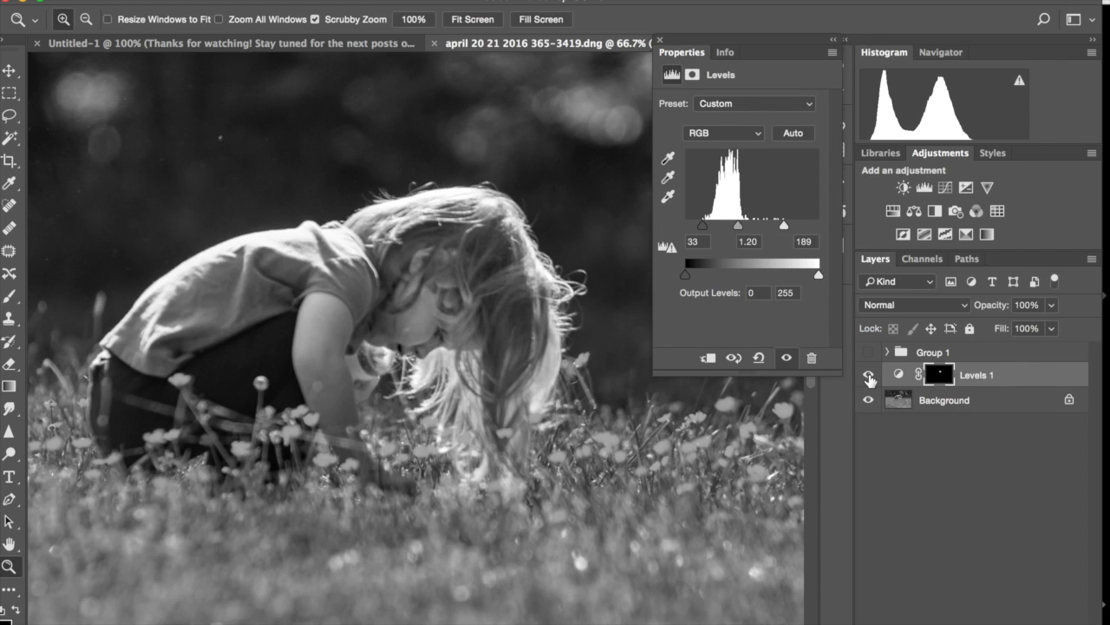
- Toggle the face Levels layer on and off to compare, then close Properties
click(869, 375)
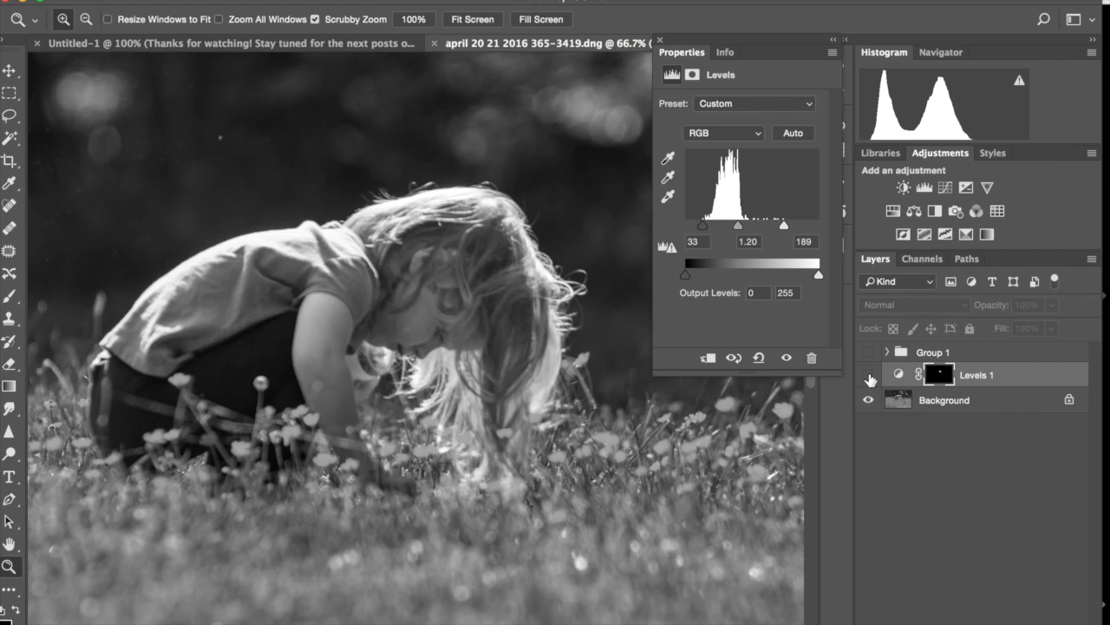
click(869, 375)
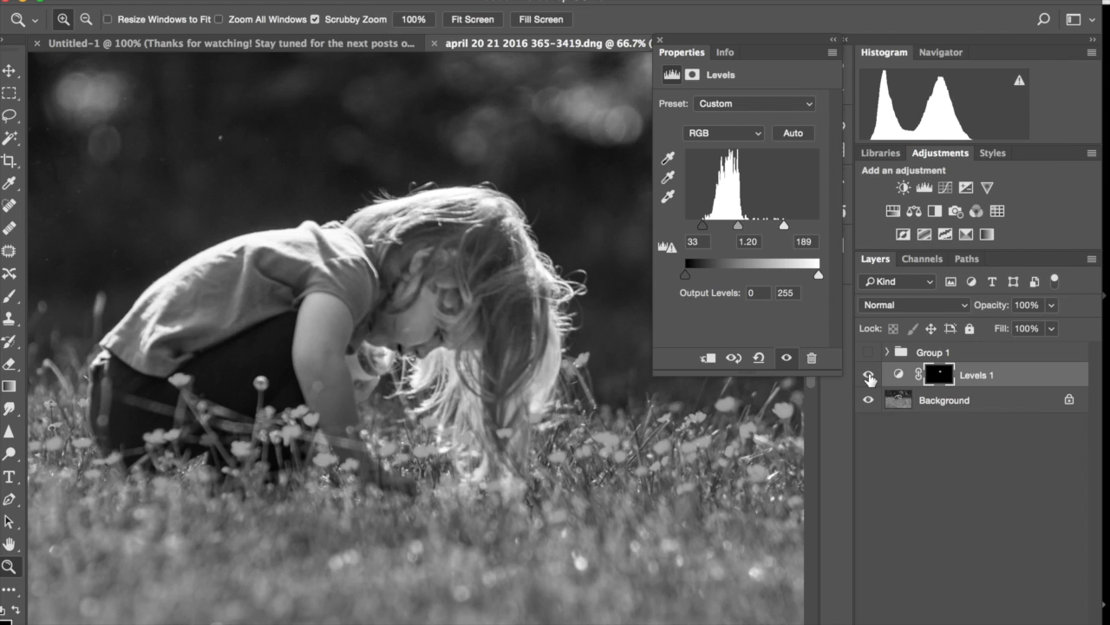
click(869, 376)
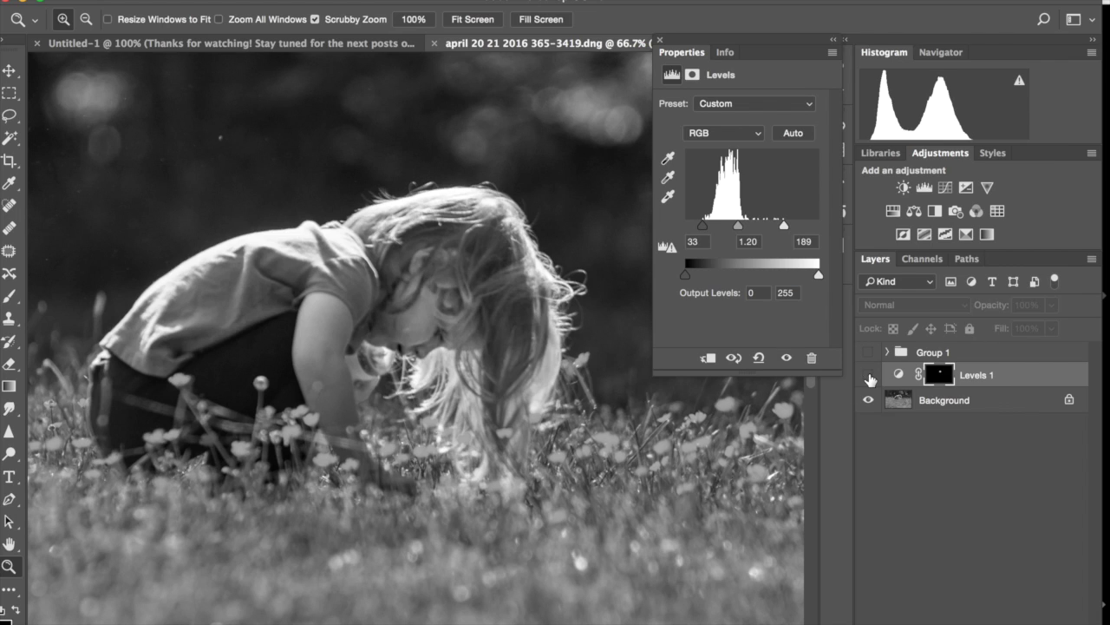
click(869, 376)
click(975, 569)
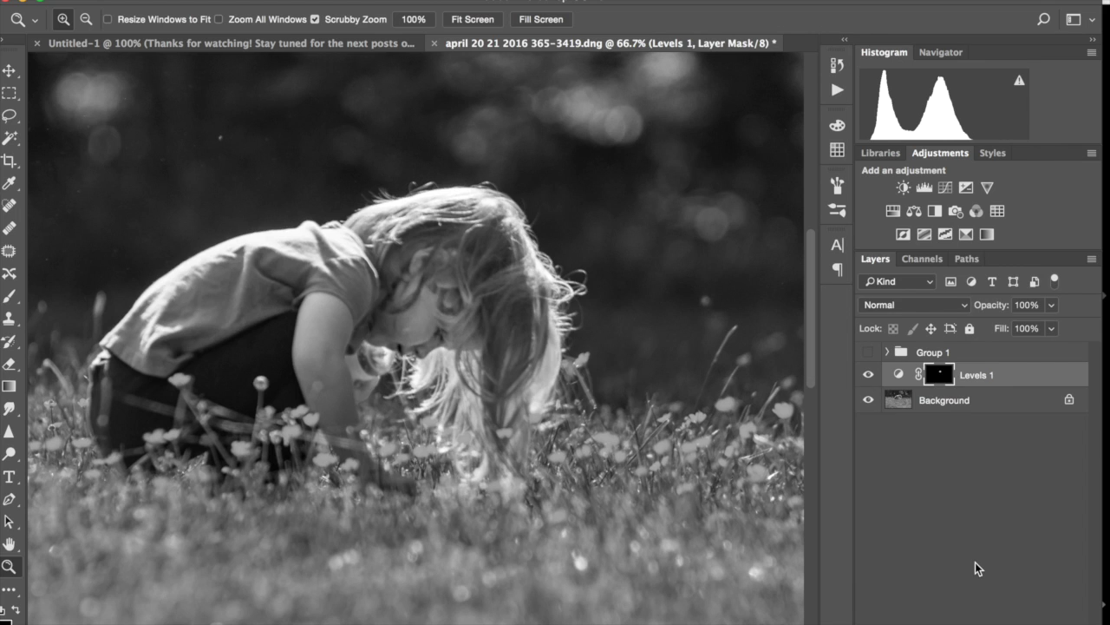
- Fit the photo, then Quick Mask the lower and right-side grass with a larger brush
key(super+0)
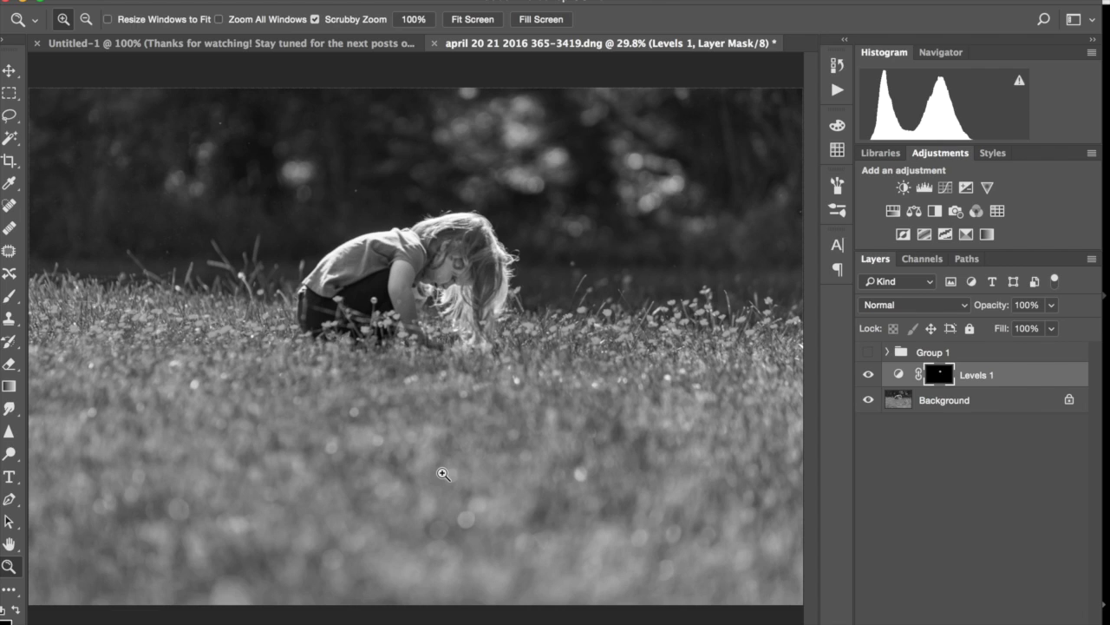
key(b)
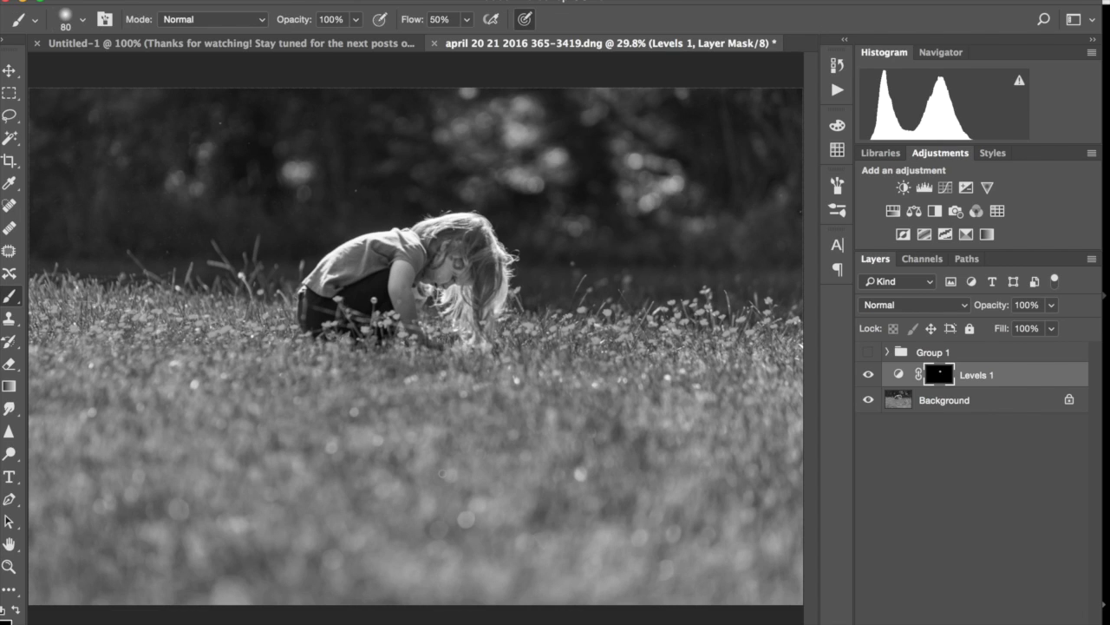
key(bracketright)
key(bracketright)
key(bracketright)
key(bracketright)
key(bracketright)
key(bracketright)
key(bracketright)
key(bracketright)
key(bracketright)
key(bracketright)
key(bracketright)
key(bracketright)
key(bracketright)
key(bracketright)
key(bracketright)
key(bracketright)
key(bracketright)
key(bracketright)
key(bracketright)
key(bracketright)
key(q)
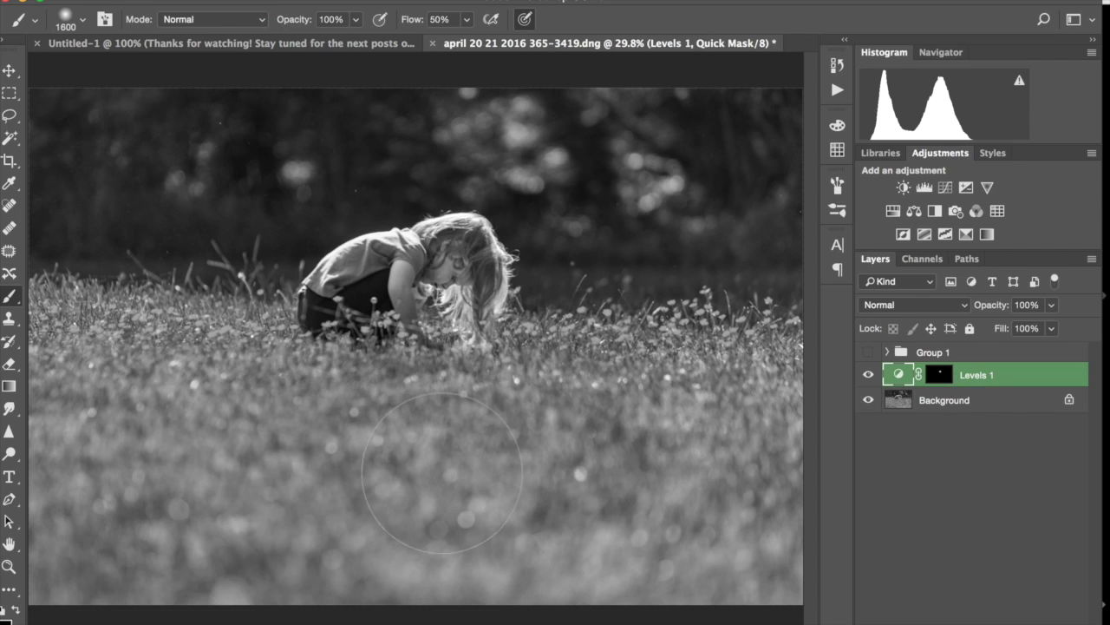
mouse_move(223, 521)
mouse_down()
mouse_move(476, 545)
mouse_move(793, 509)
mouse_move(457, 546)
mouse_move(107, 547)
mouse_move(73, 464)
mouse_move(44, 536)
mouse_move(43, 582)
mouse_move(52, 470)
mouse_move(100, 544)
mouse_move(458, 588)
mouse_move(821, 575)
mouse_move(794, 437)
mouse_move(439, 531)
mouse_move(372, 536)
mouse_move(158, 467)
mouse_move(89, 401)
mouse_move(122, 442)
mouse_move(256, 530)
mouse_move(459, 558)
mouse_move(663, 469)
mouse_move(754, 391)
mouse_move(731, 480)
mouse_move(675, 502)
mouse_move(459, 505)
mouse_move(305, 491)
mouse_move(210, 456)
mouse_move(104, 392)
mouse_up()
mouse_move(763, 407)
mouse_down()
mouse_move(818, 338)
mouse_move(736, 469)
mouse_up()
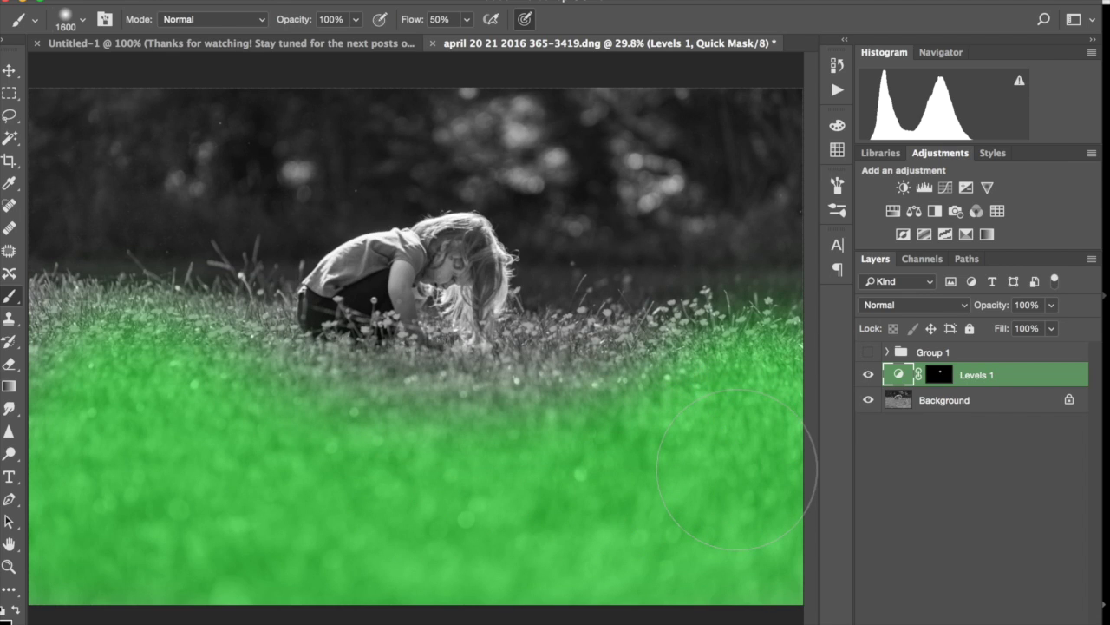
key(q)
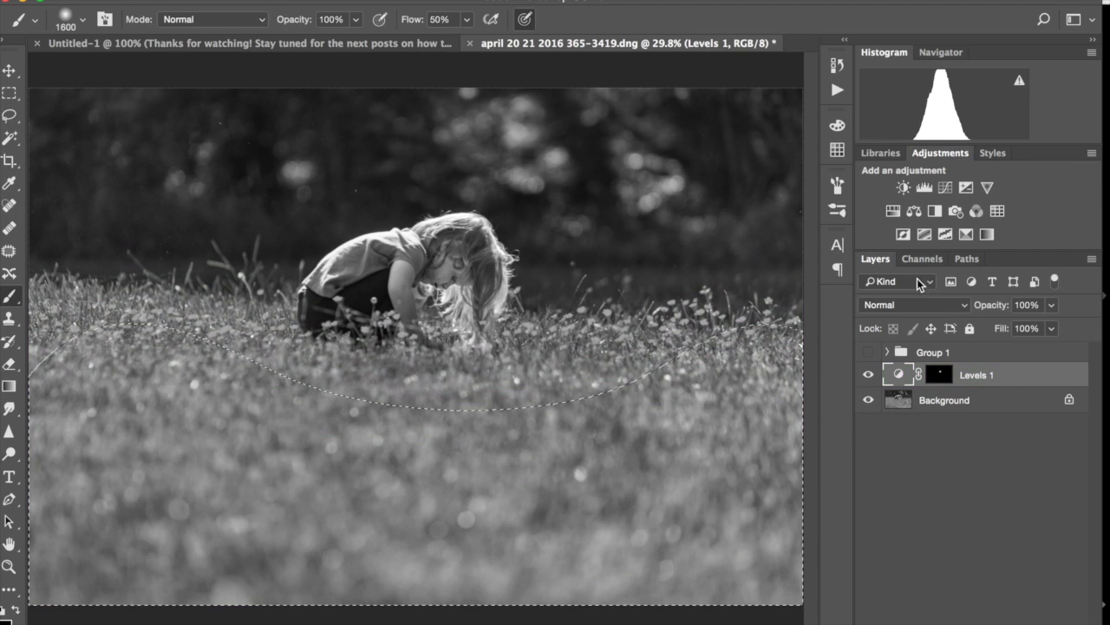
- Add a grass-masked Levels 2 layer at 46, 1.08 and 238, and compare it on and off
click(924, 186)
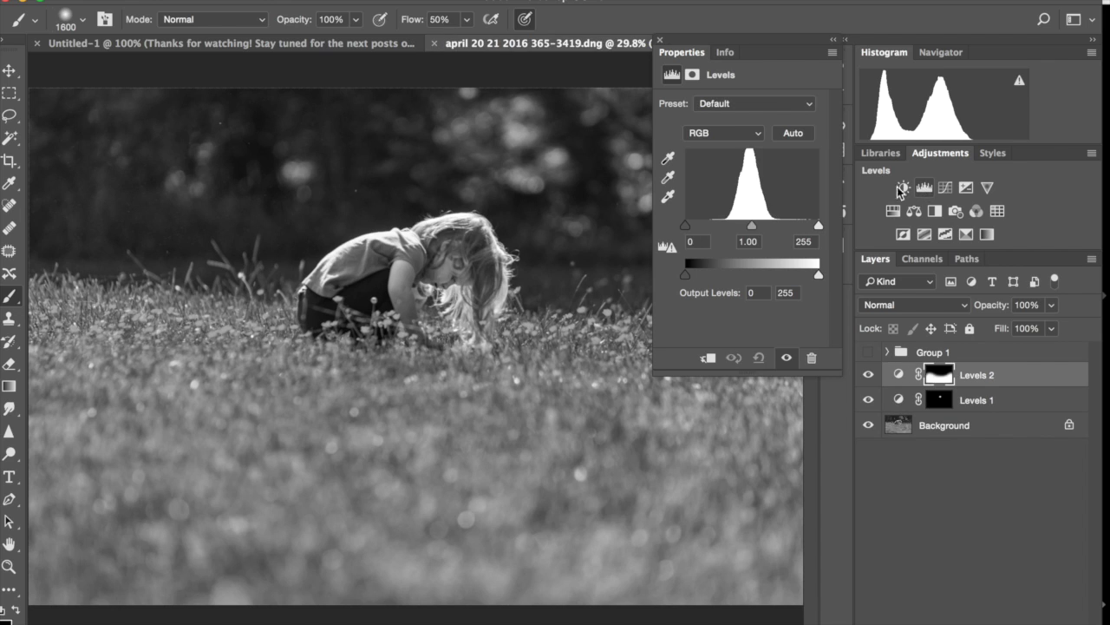
drag(818, 225, 811, 226)
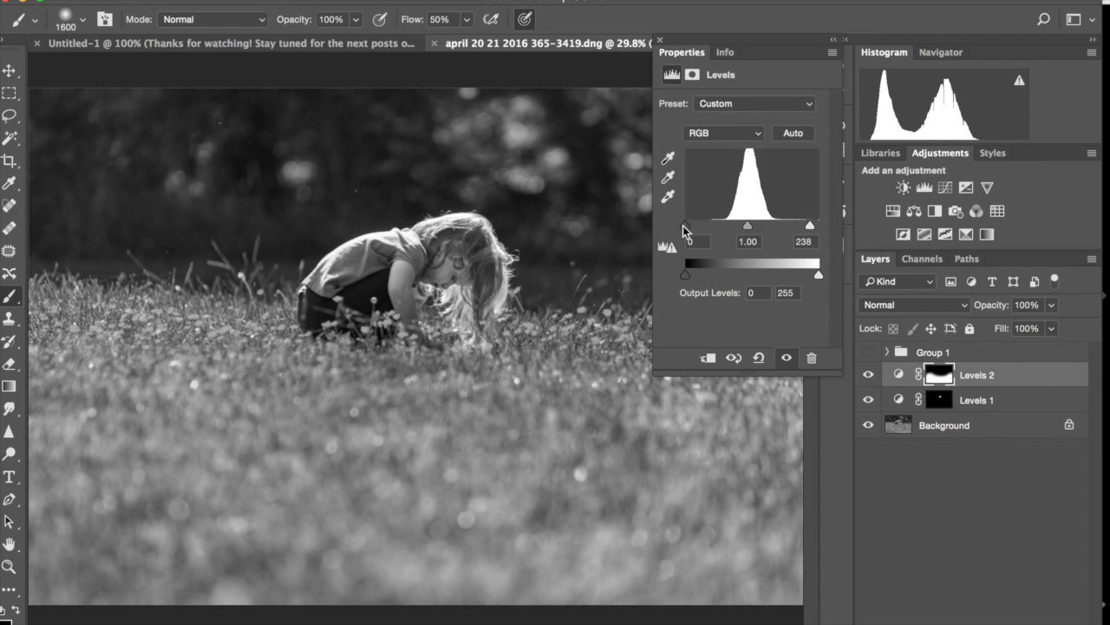
drag(686, 229, 712, 229)
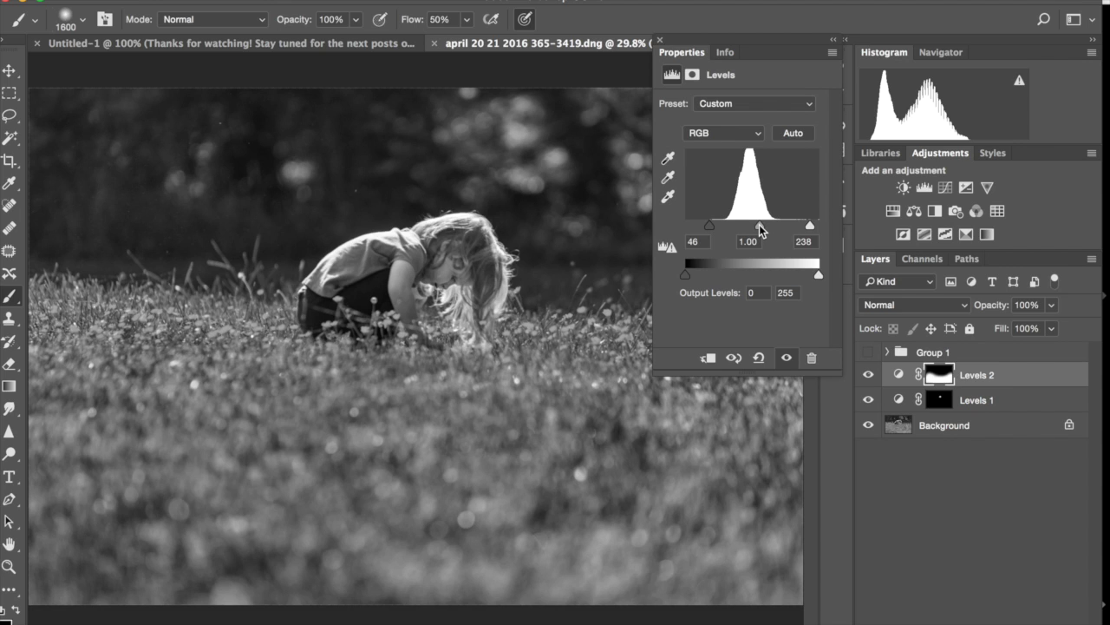
drag(759, 225, 757, 229)
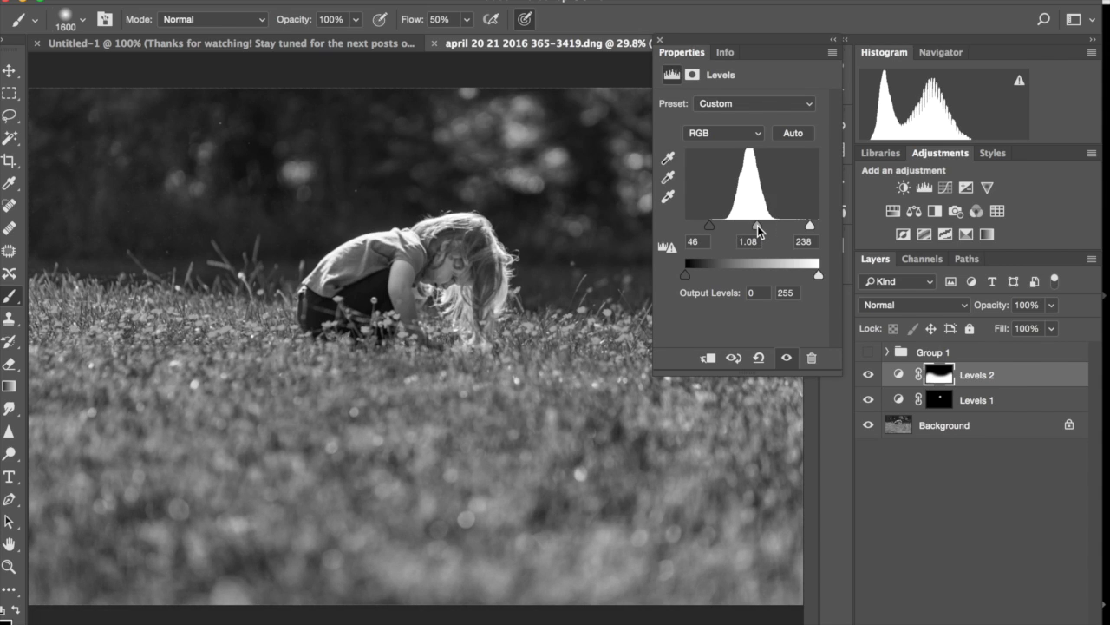
click(659, 40)
click(868, 374)
click(869, 374)
click(868, 374)
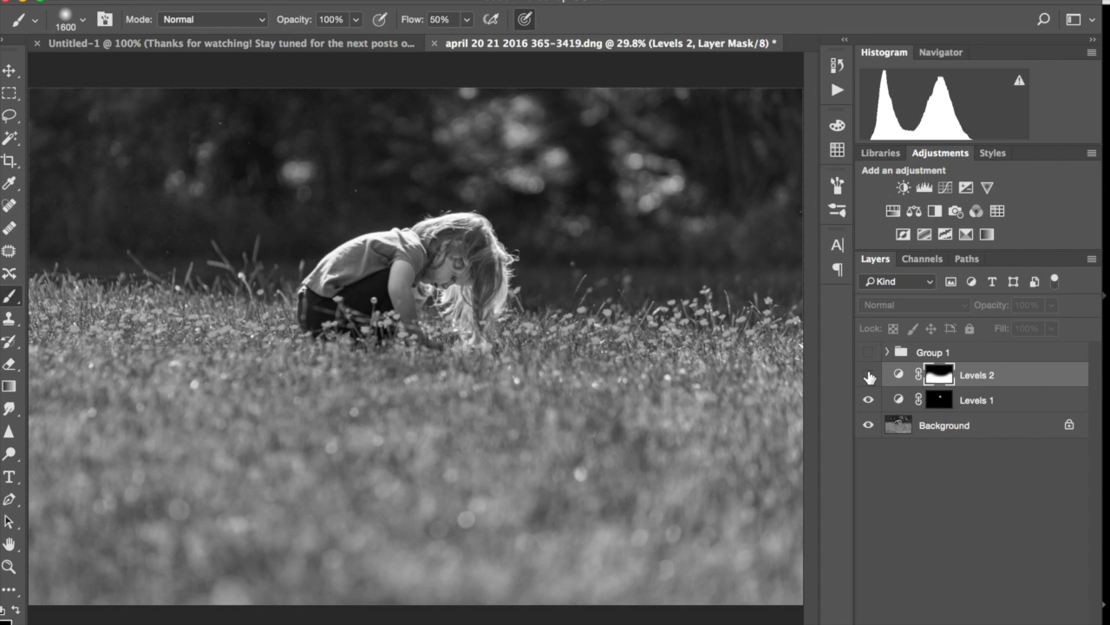
click(868, 374)
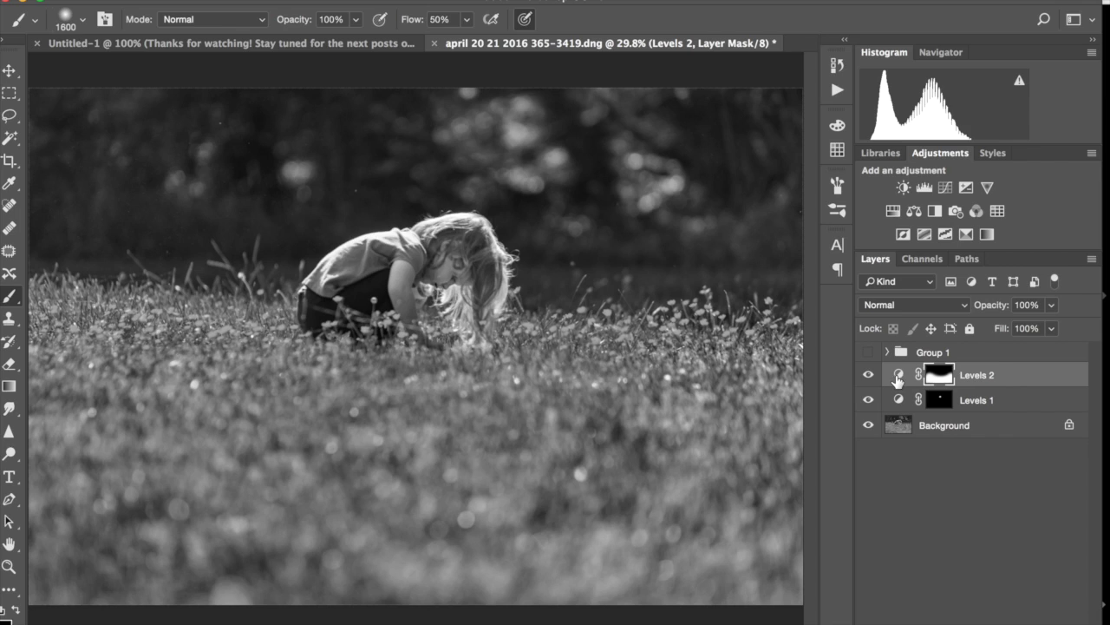
- Raise the Levels 2 white input level to 255 and toggle it to compare
click(900, 376)
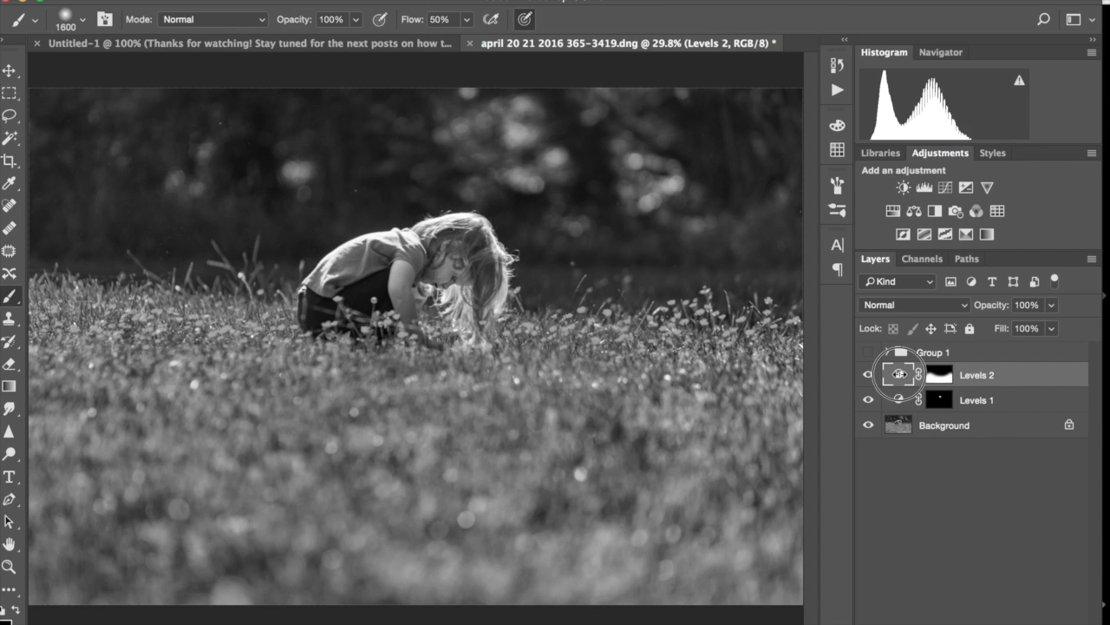
double_click(899, 377)
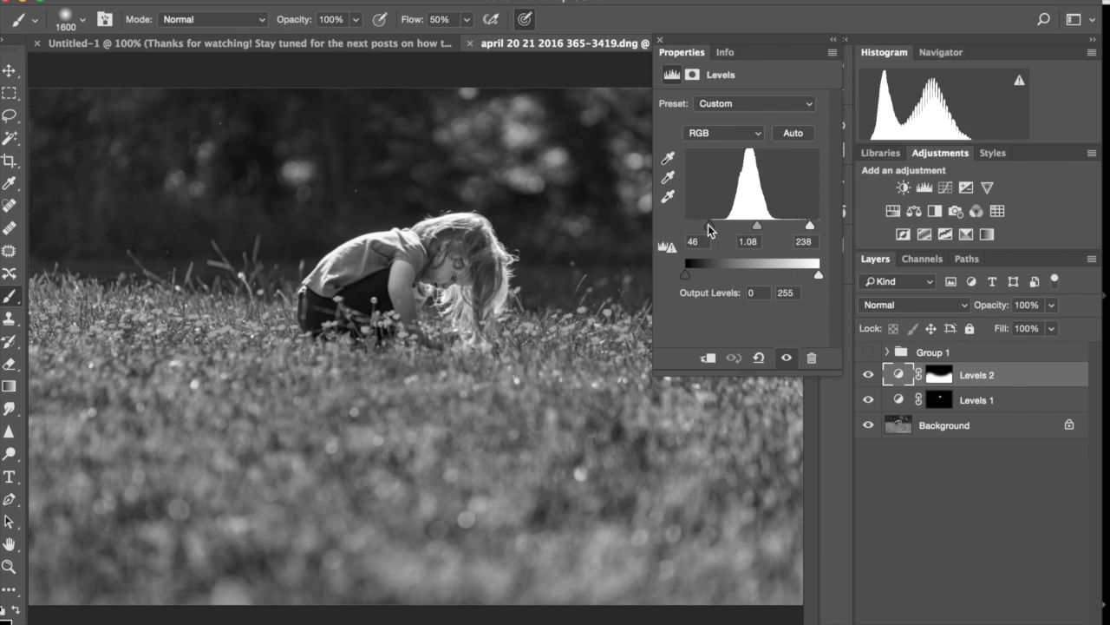
drag(809, 225, 834, 228)
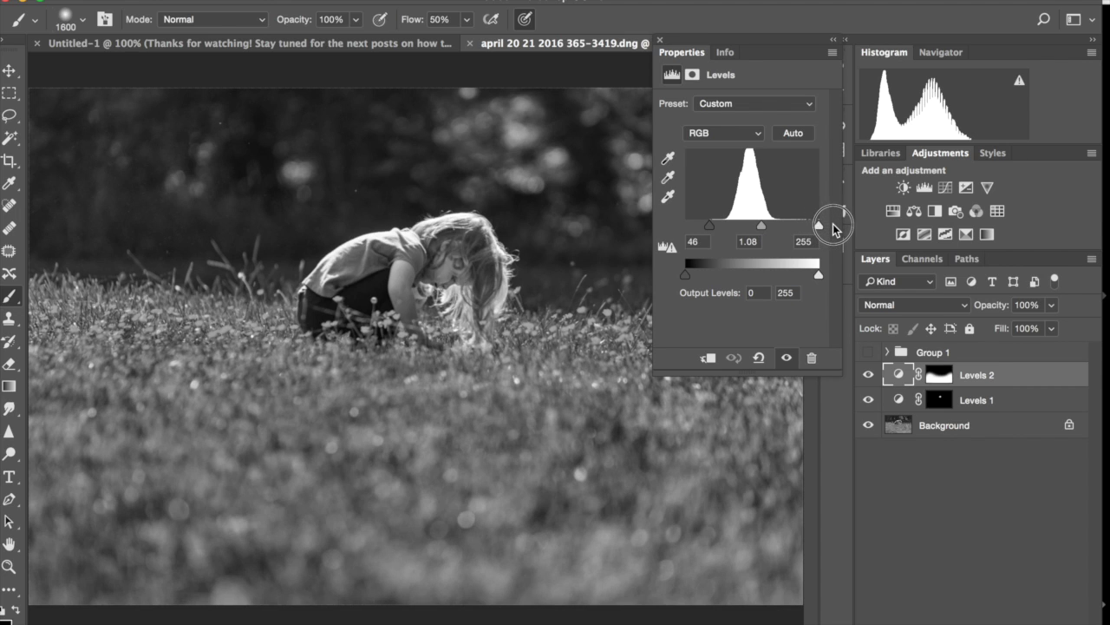
click(867, 374)
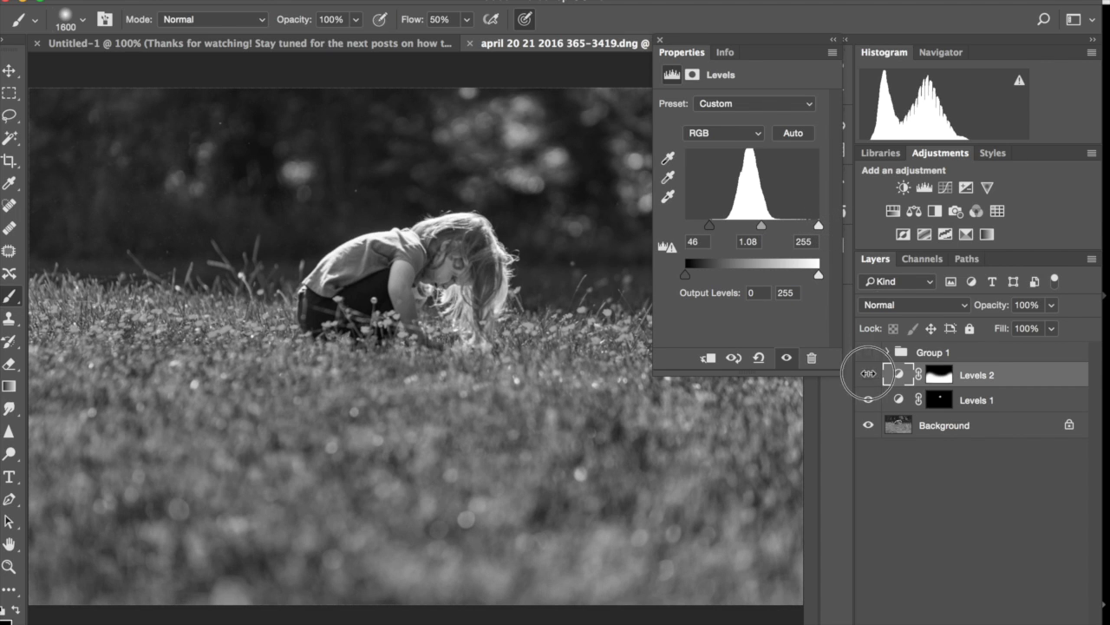
click(867, 374)
click(868, 375)
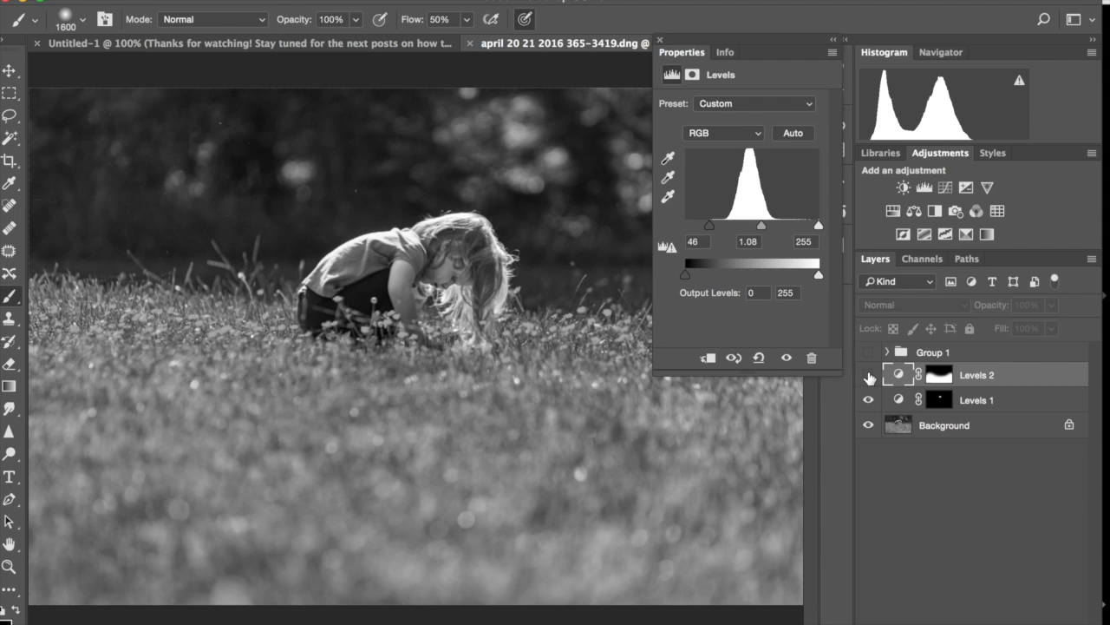
click(868, 374)
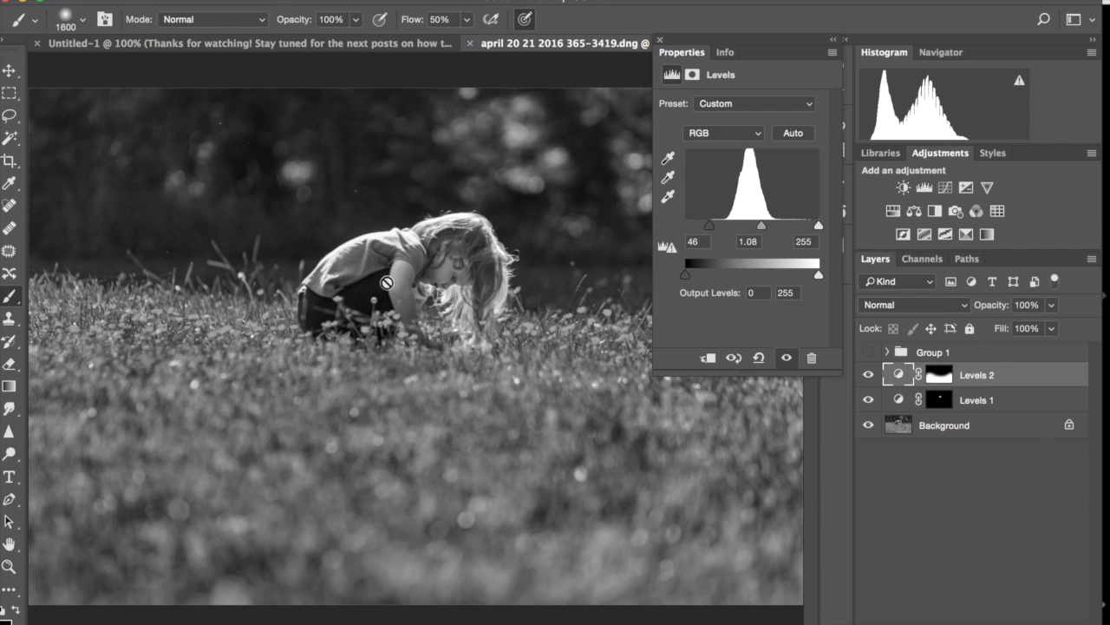
key(g)
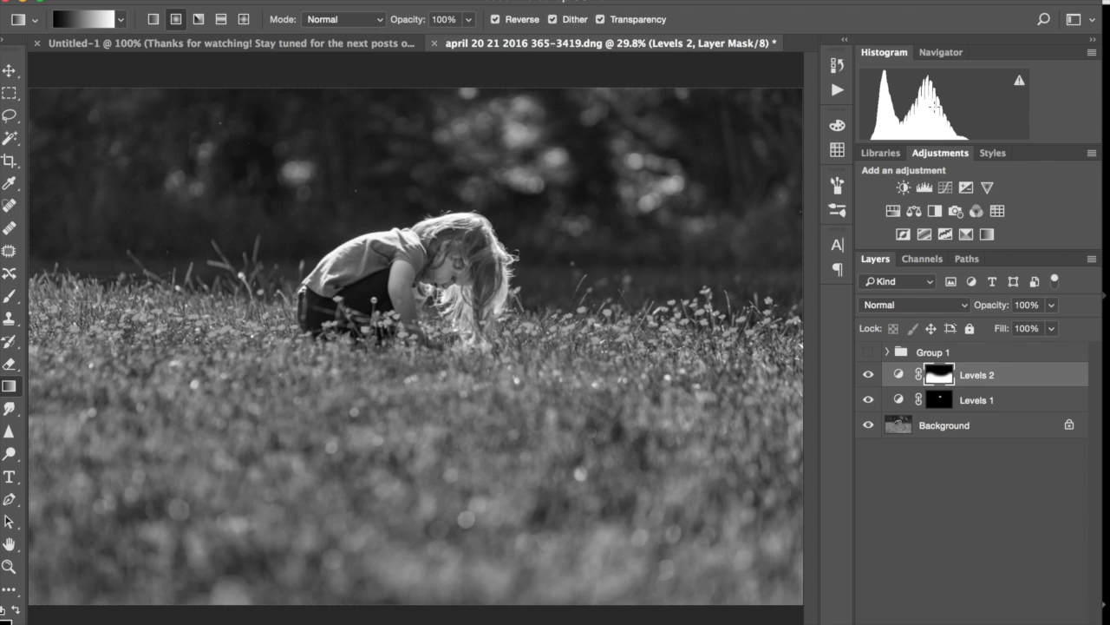
- Add a Curves 1 layer with a shadow point pulled down to darken the photo
click(946, 189)
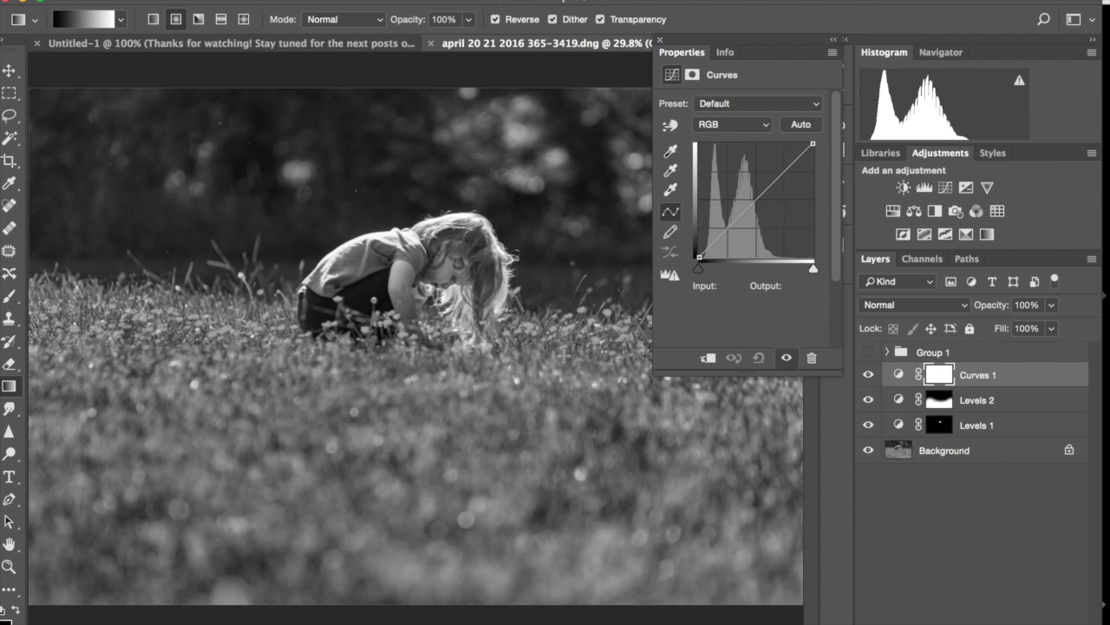
click(730, 226)
drag(730, 227, 733, 235)
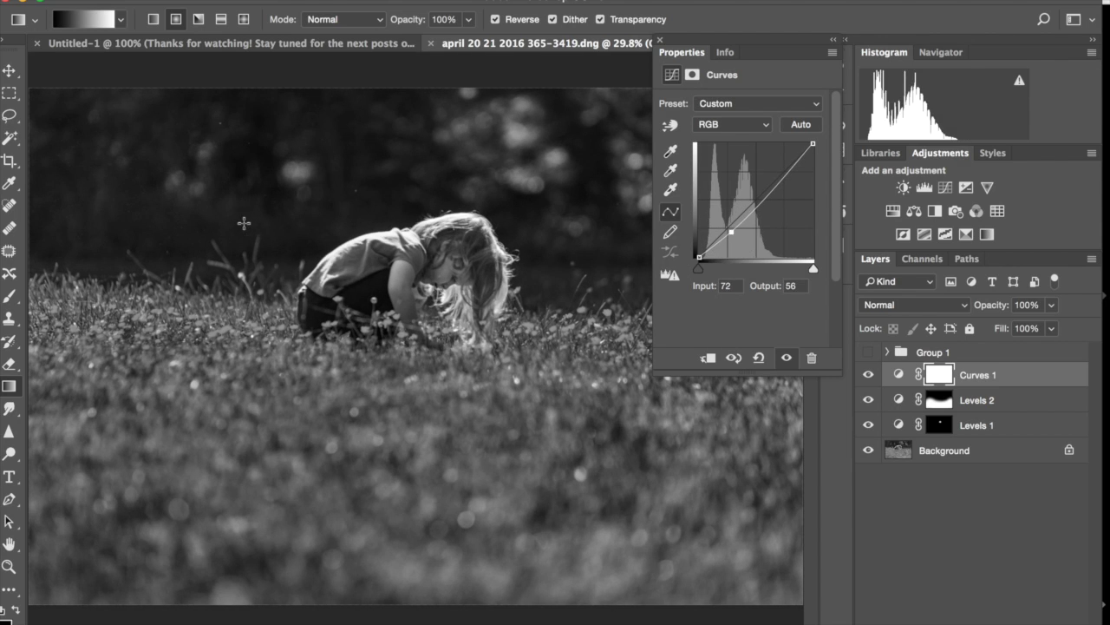
click(661, 42)
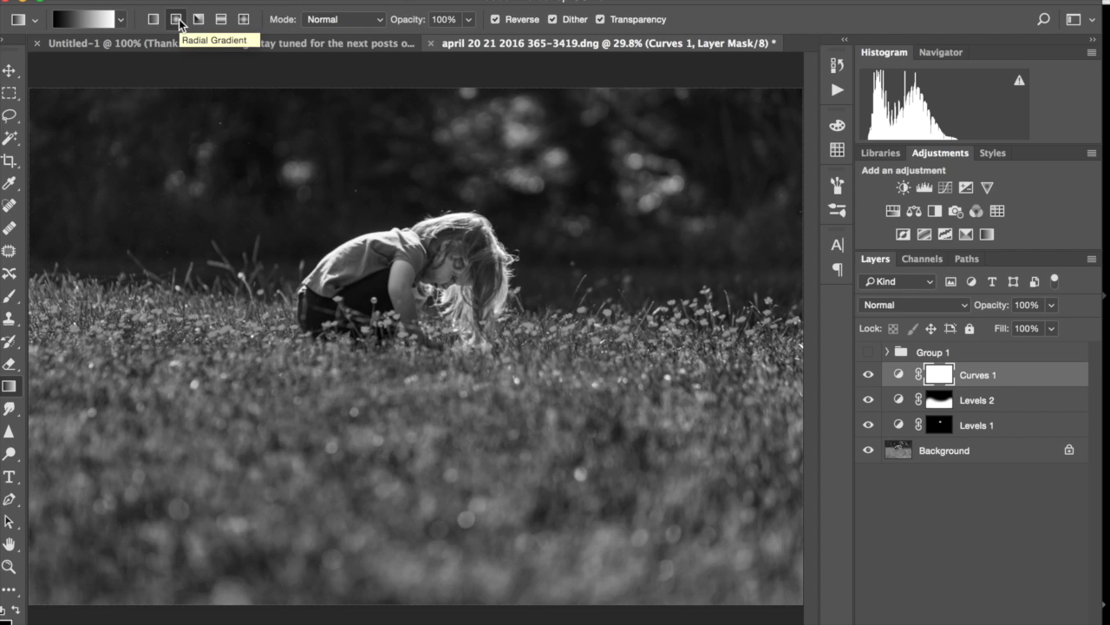
- Draw a radial gradient from the girl outward on the Curves 1 mask and invert it
click(394, 271)
drag(394, 272, 594, 441)
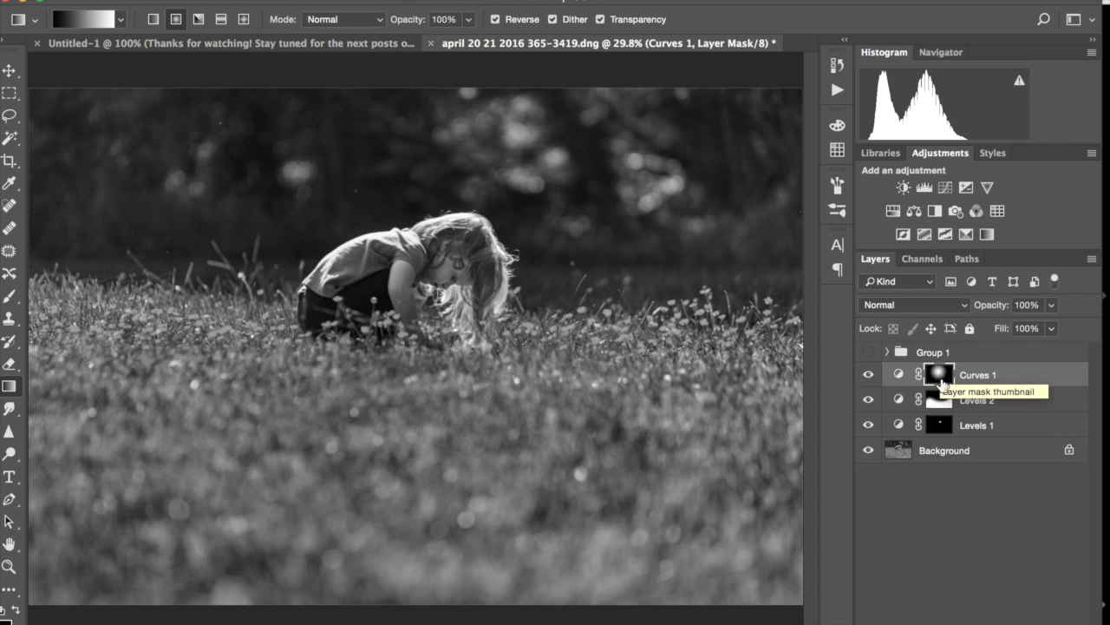
key(ctrl+i)
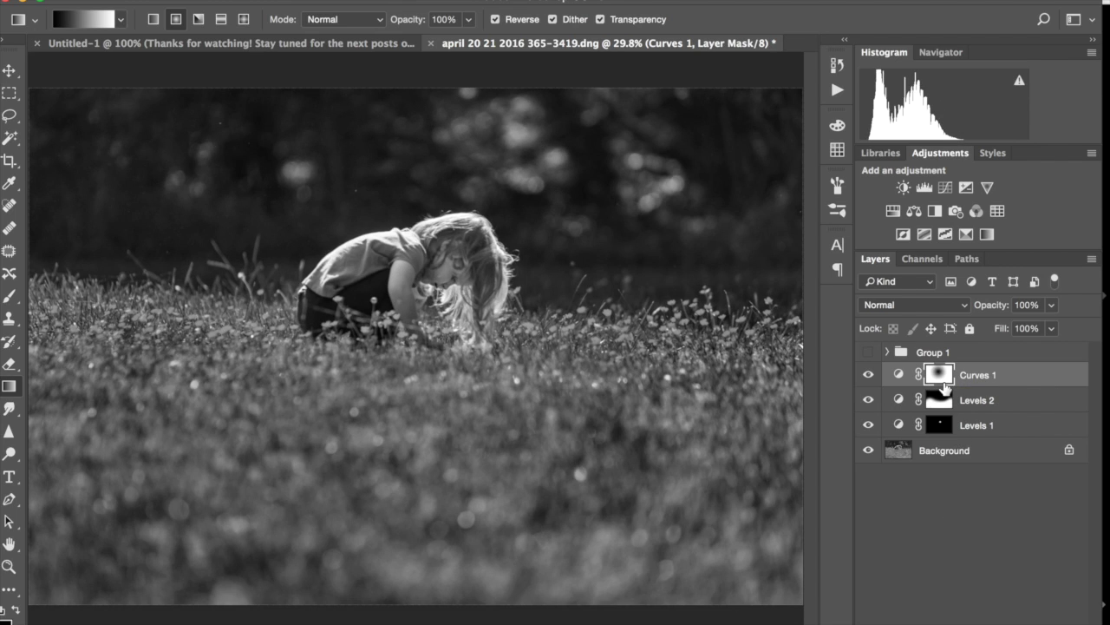
click(496, 21)
click(496, 20)
click(496, 19)
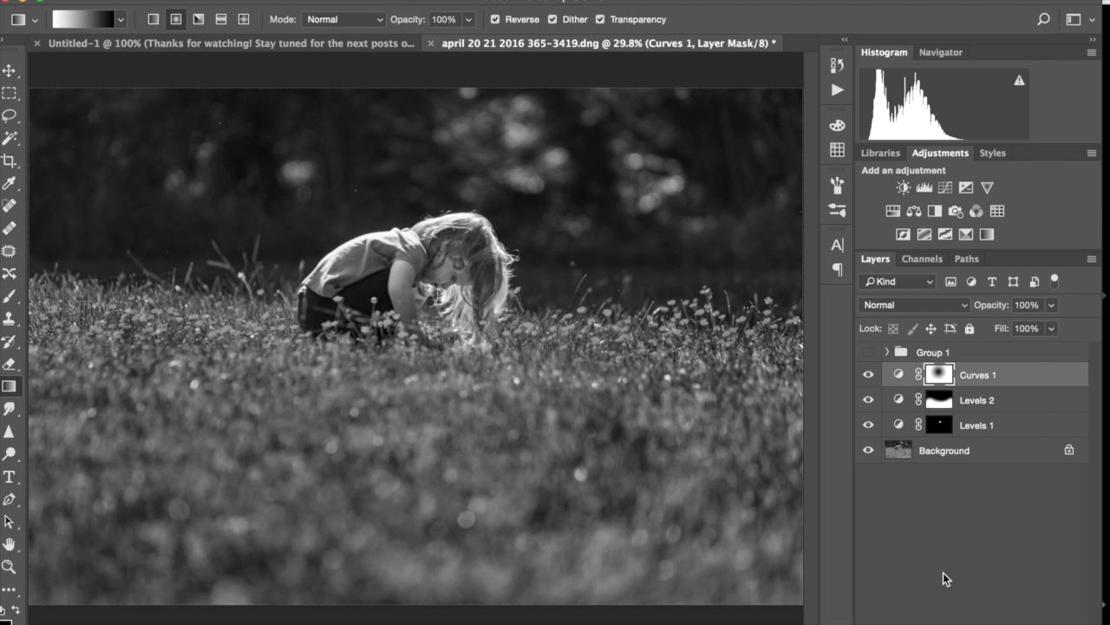
- Toggle Curves 1 to compare the edge darkening, then add a second Curves layer
click(869, 374)
click(868, 375)
click(869, 375)
click(868, 375)
click(869, 375)
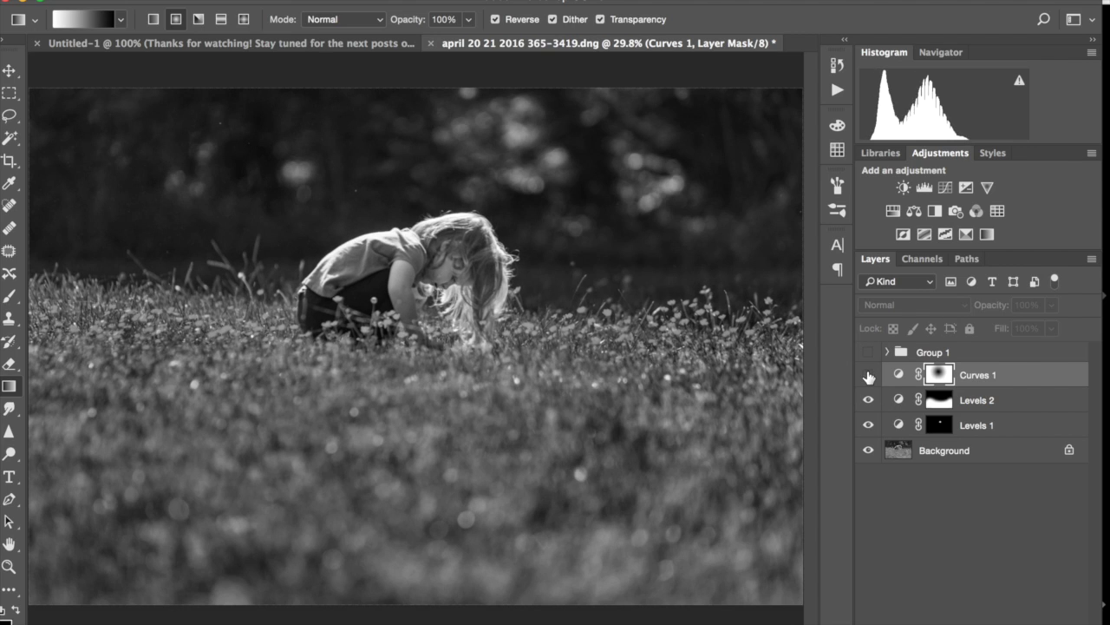
click(868, 375)
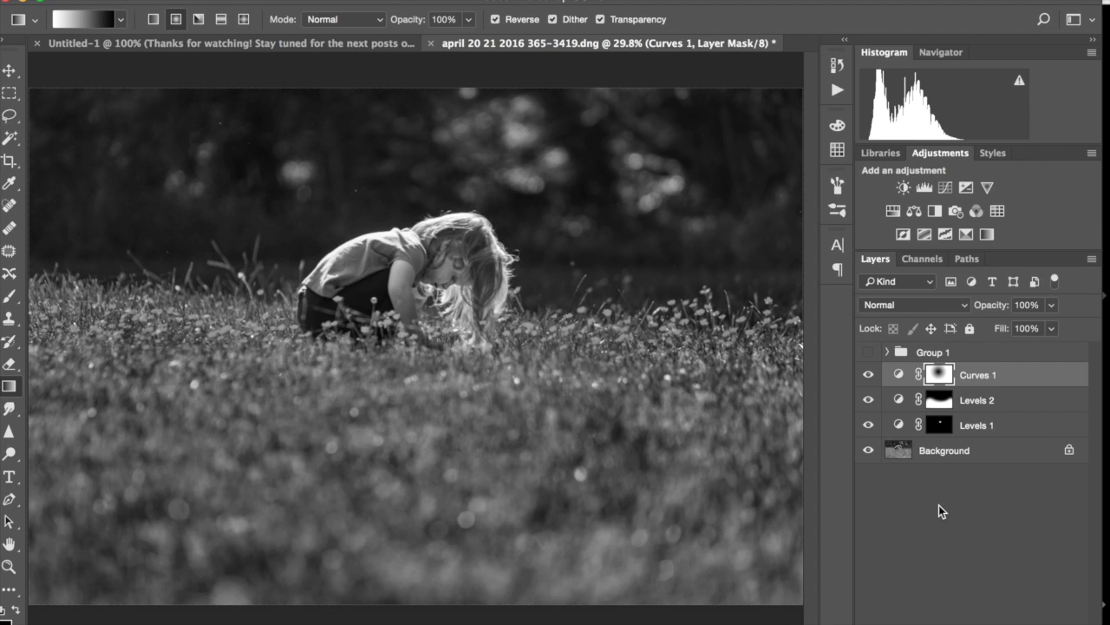
click(948, 186)
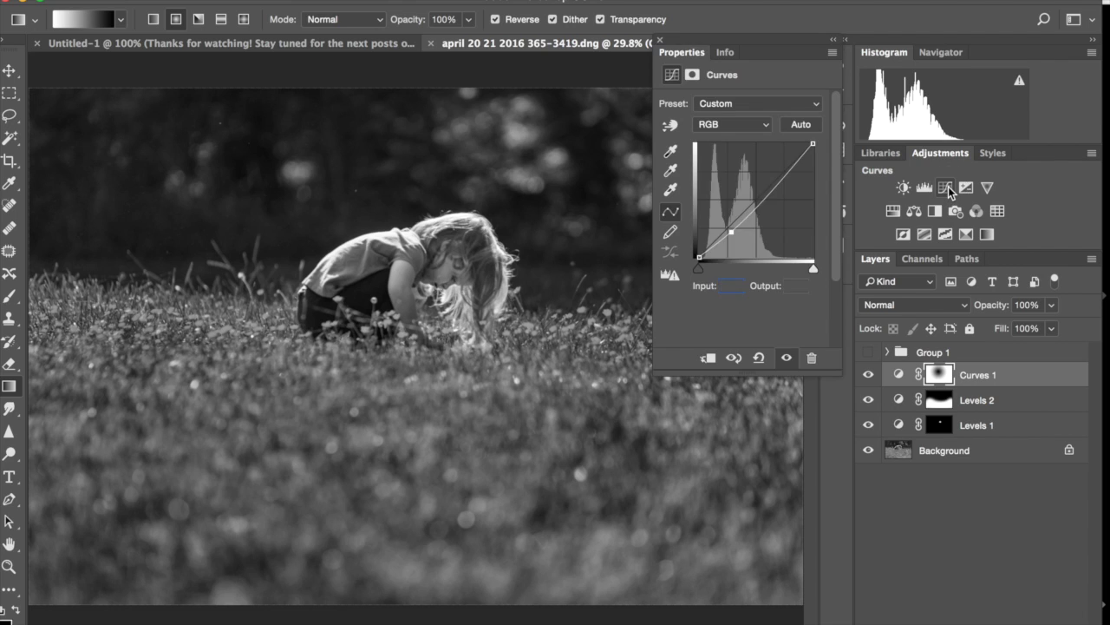
- Raise the midtones on the Curves 2 line to brighten the photo
click(754, 200)
drag(754, 199, 751, 193)
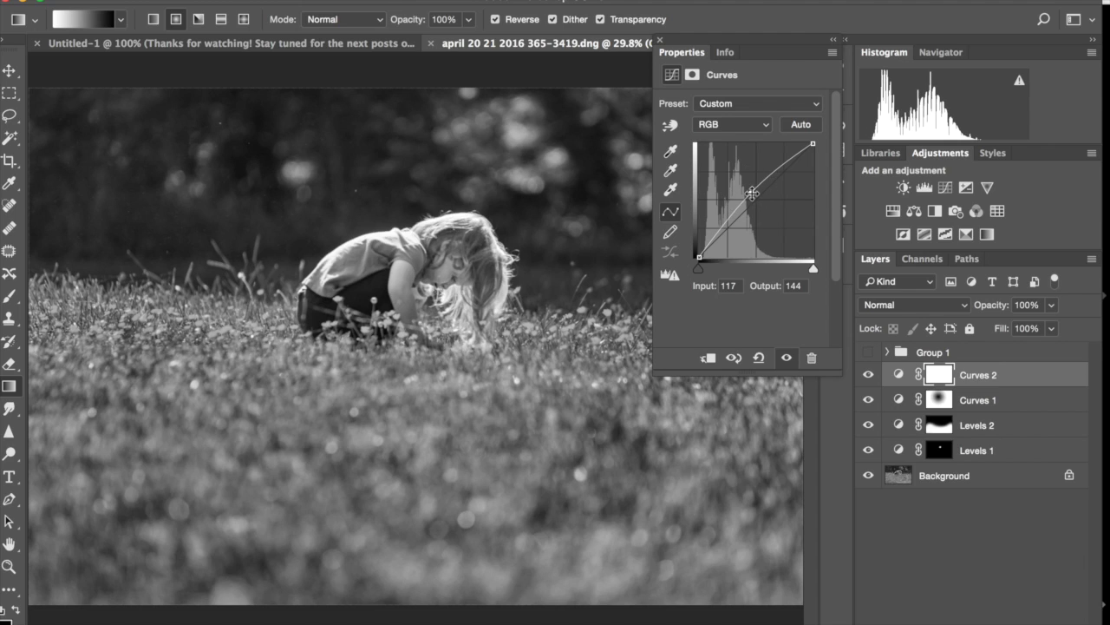
click(658, 40)
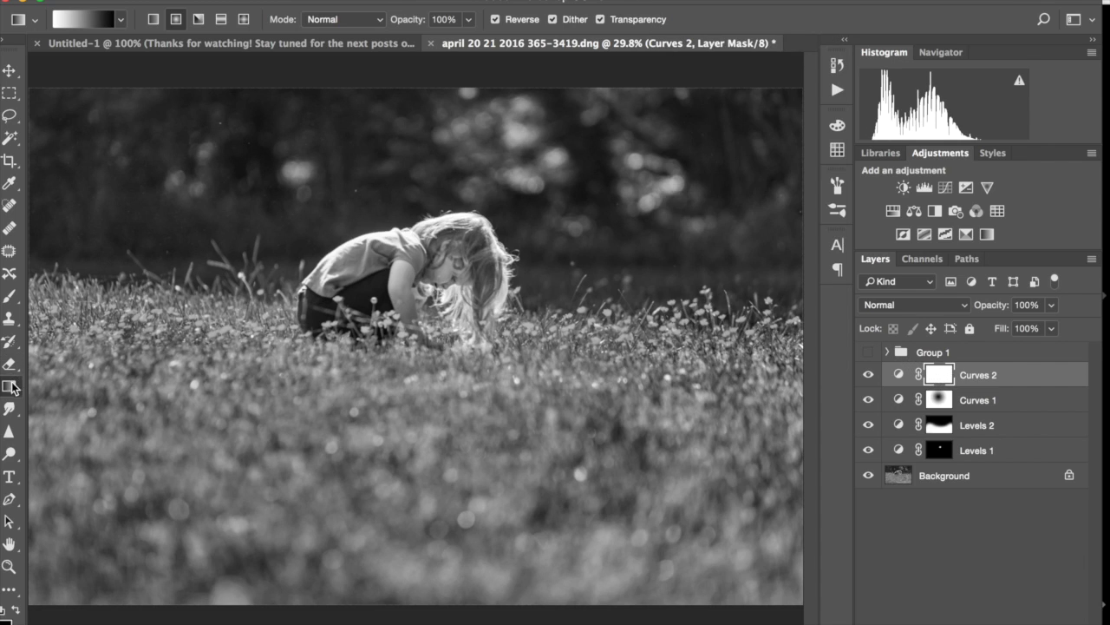
- Mask Curves 2 with a radial gradient from the girl outward, then toggle it to compare
click(177, 20)
drag(392, 256, 582, 423)
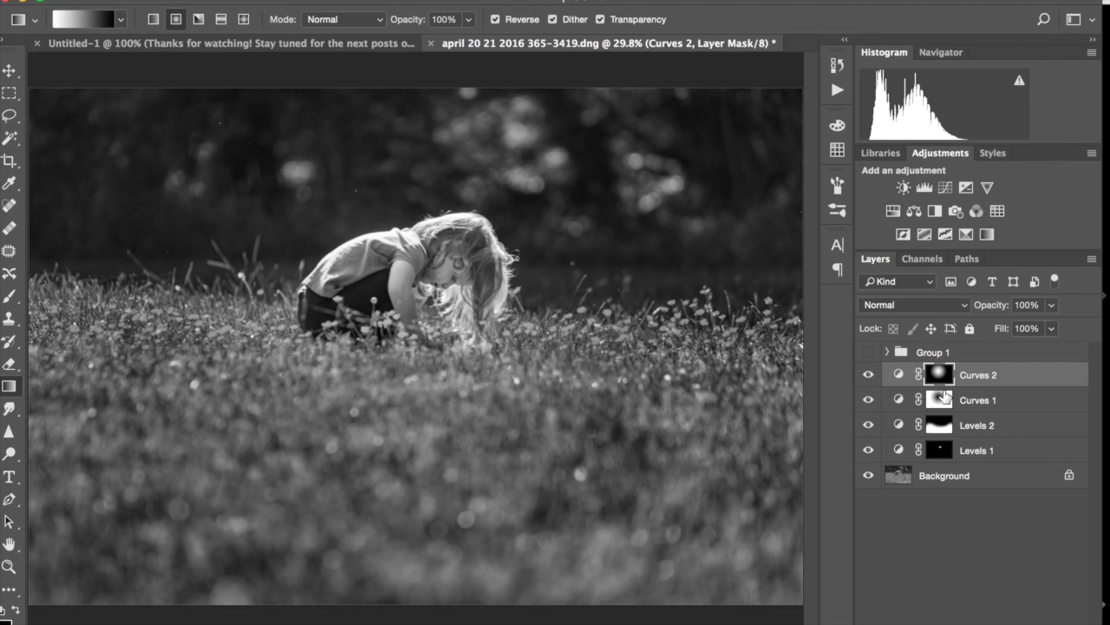
click(868, 375)
click(870, 376)
click(870, 376)
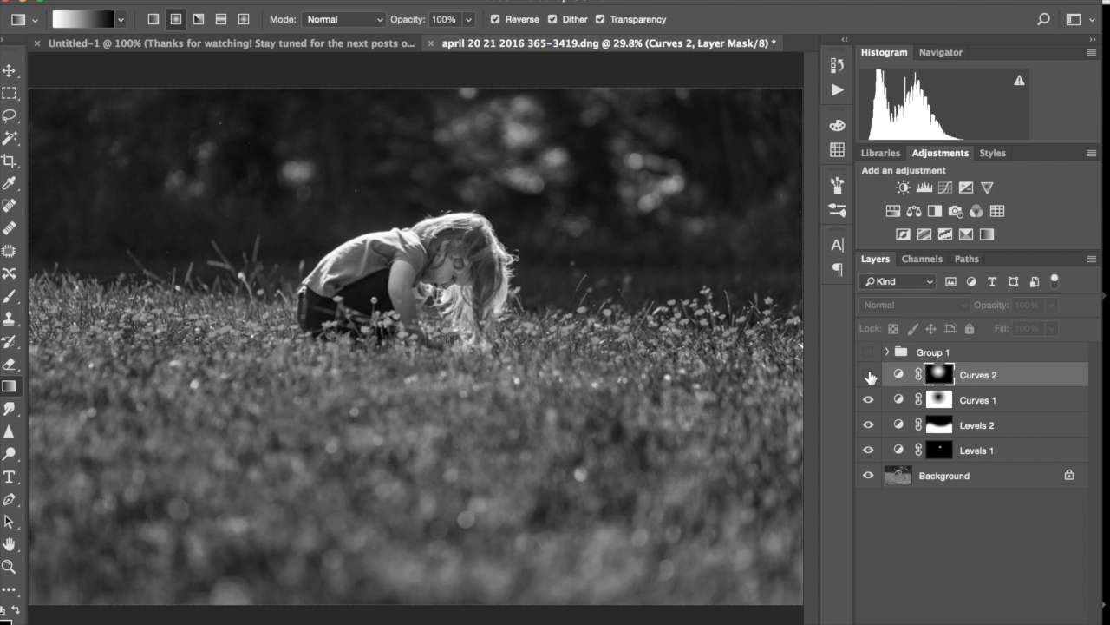
click(869, 376)
click(869, 376)
click(869, 375)
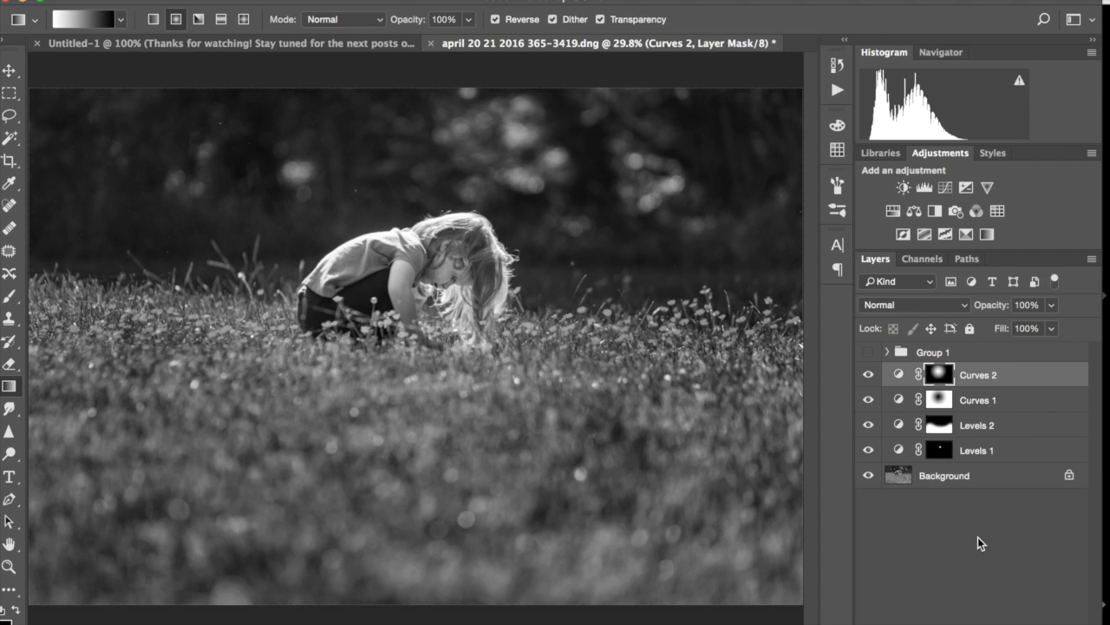
- Add Curves 3 lifting input 153 to output 196, then select the linear gradient
click(948, 189)
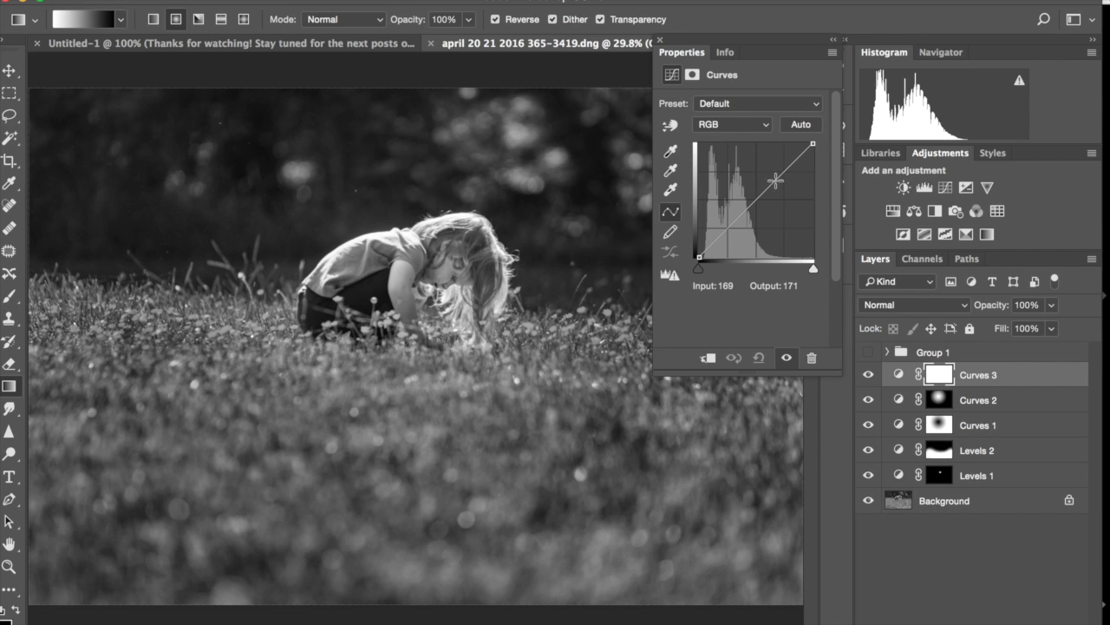
drag(775, 180, 768, 169)
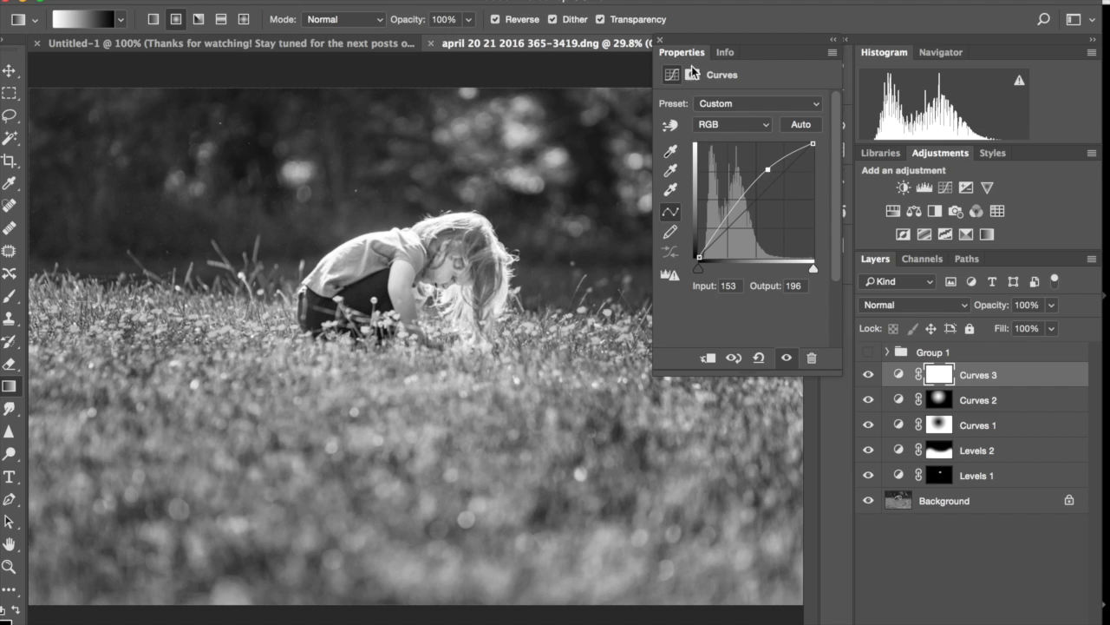
click(660, 40)
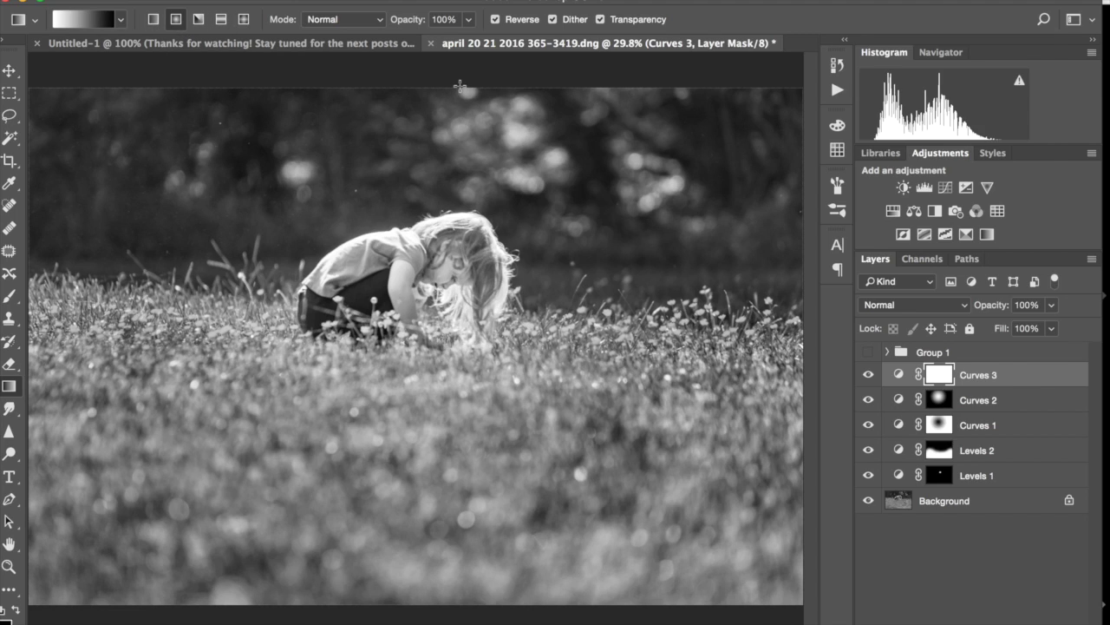
click(151, 21)
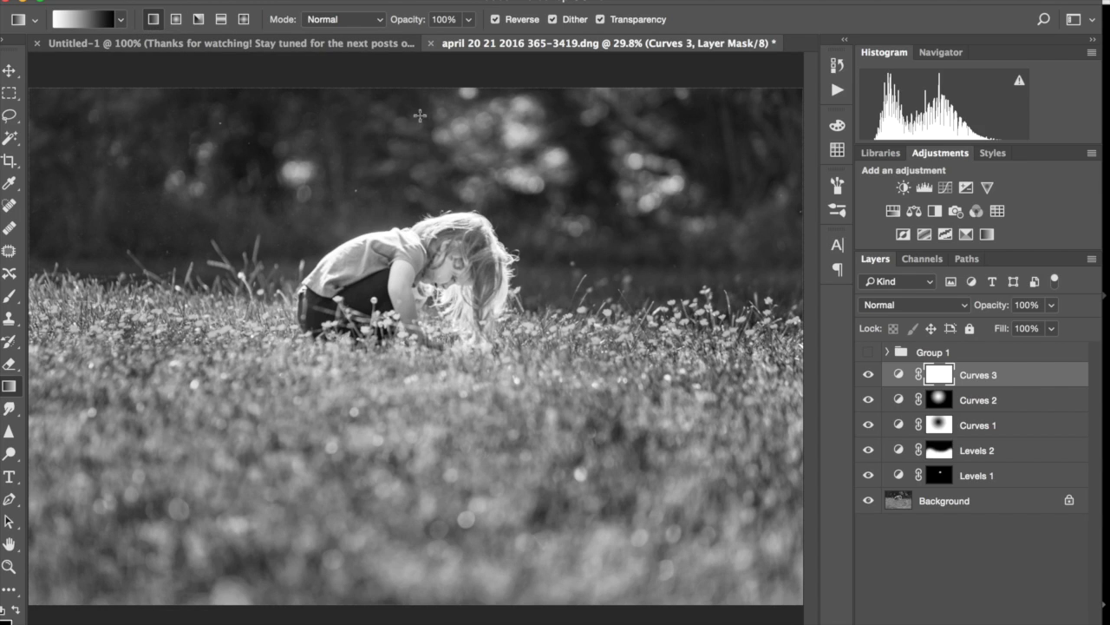
drag(427, 75, 427, 312)
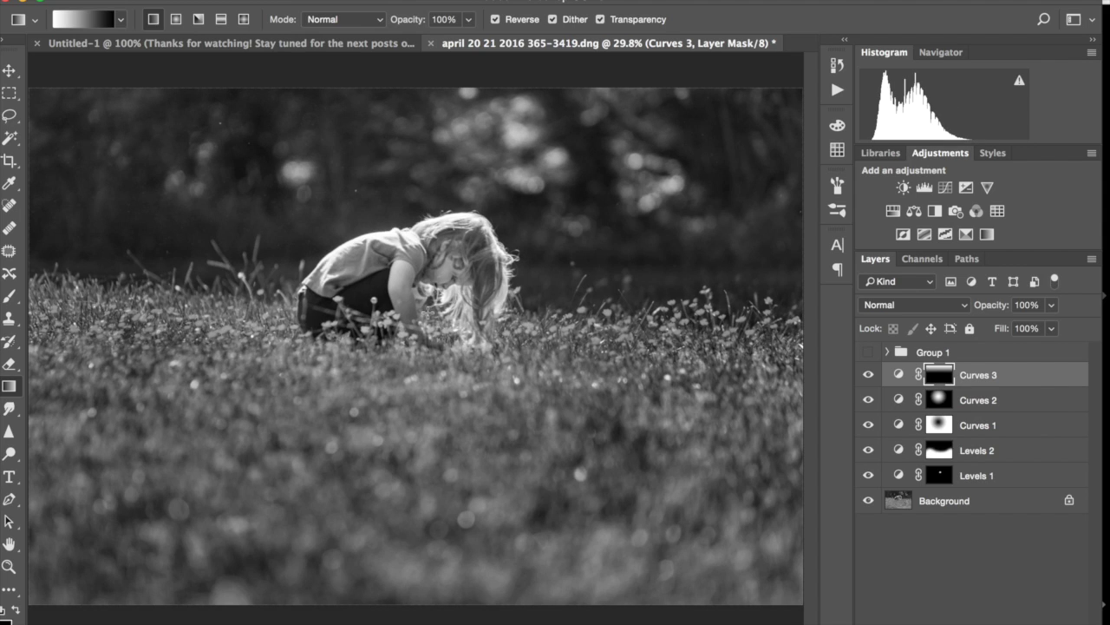
click(870, 375)
click(870, 375)
click(870, 375)
click(870, 375)
click(870, 375)
click(175, 19)
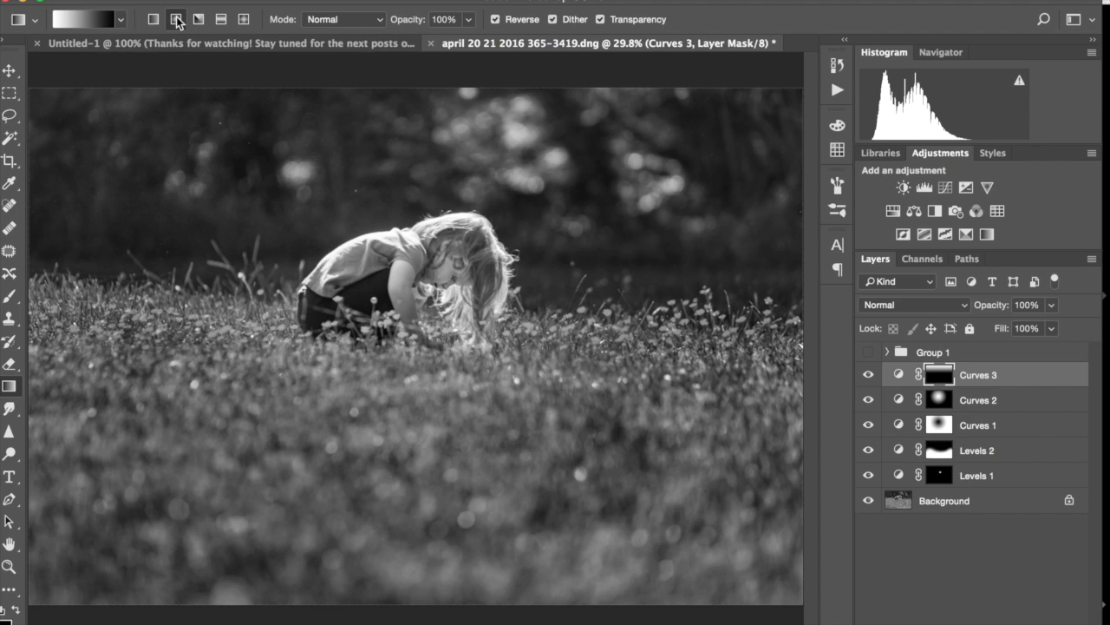
drag(425, 81, 424, 345)
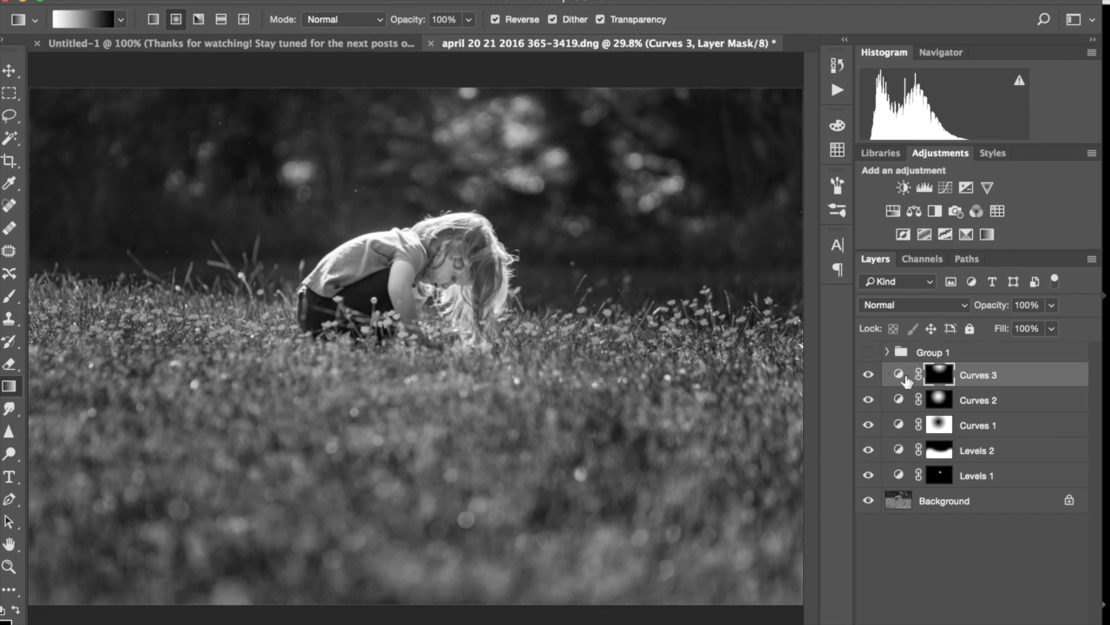
click(869, 375)
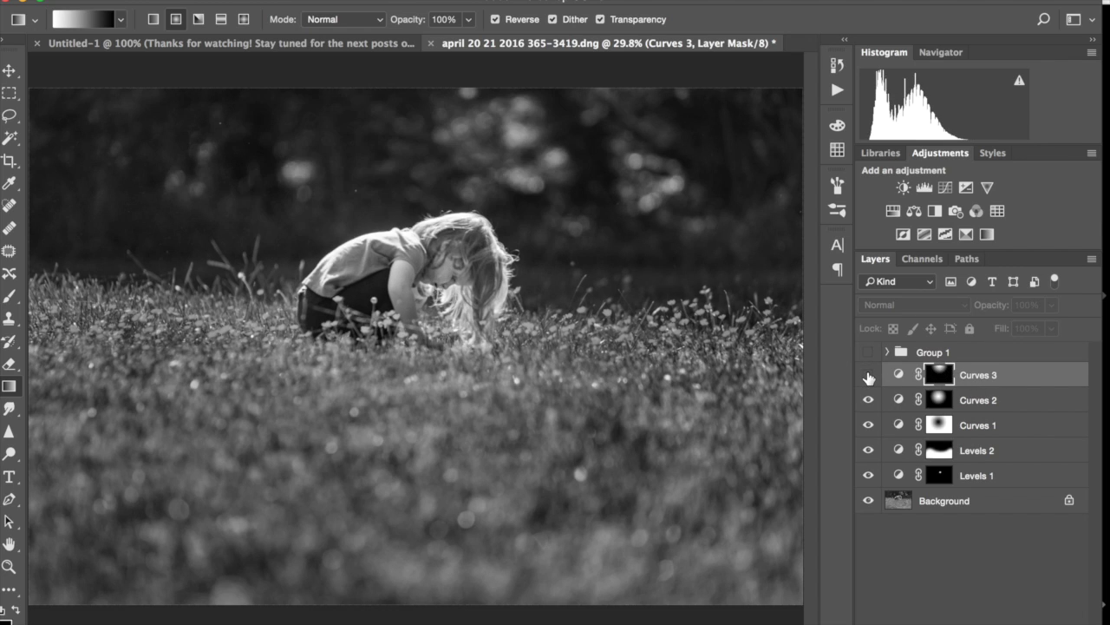
click(869, 375)
click(868, 374)
click(868, 375)
click(868, 375)
click(868, 375)
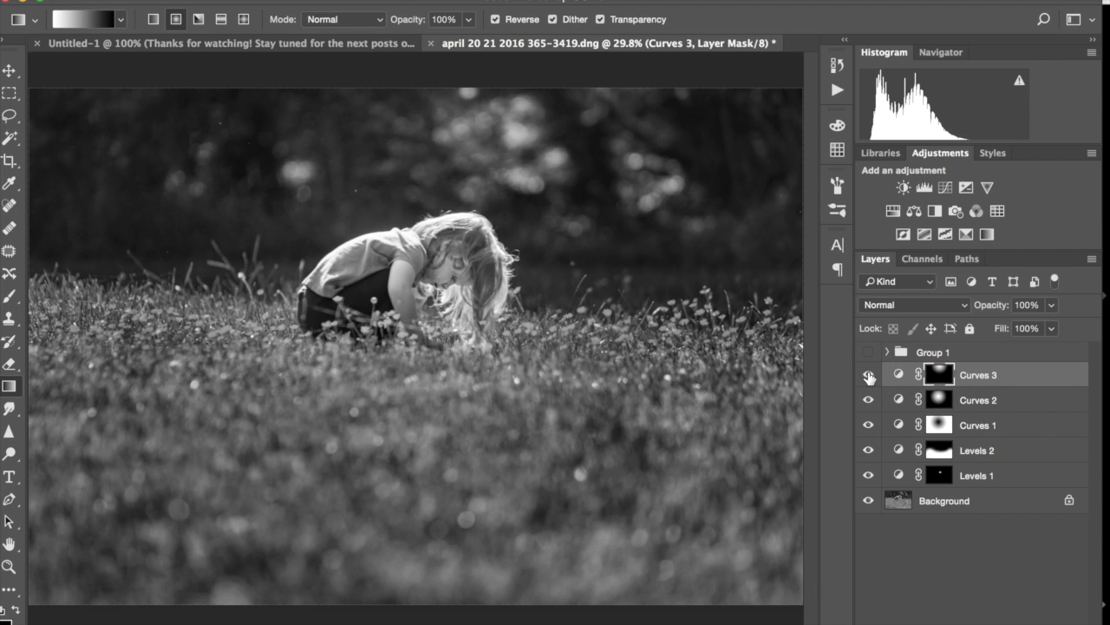
click(868, 375)
click(869, 375)
drag(433, 85, 447, 469)
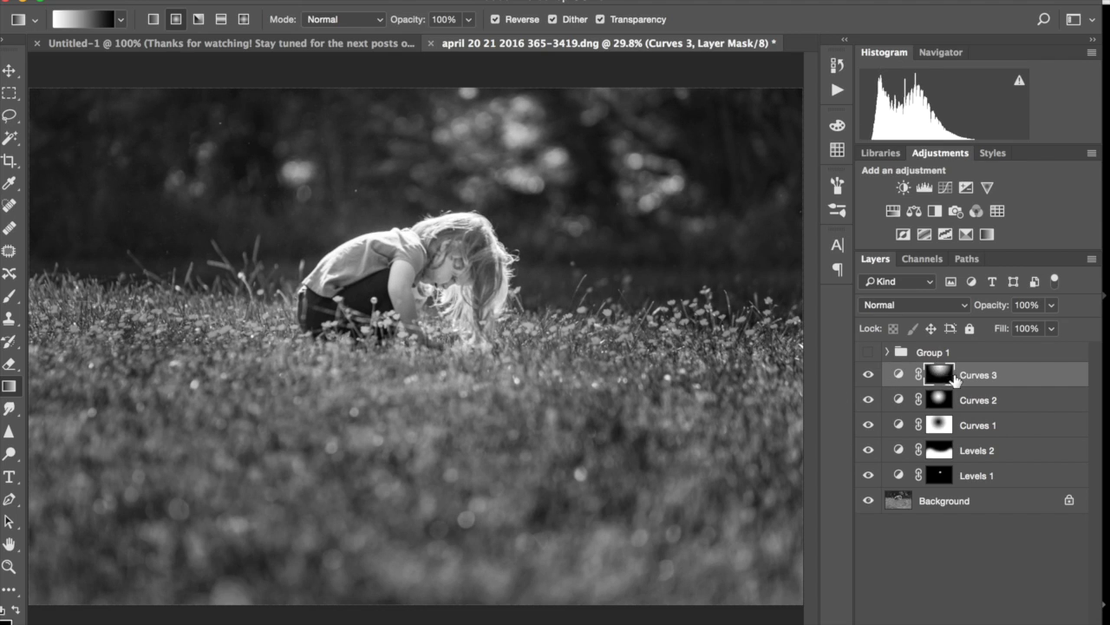
click(868, 375)
click(868, 375)
click(869, 375)
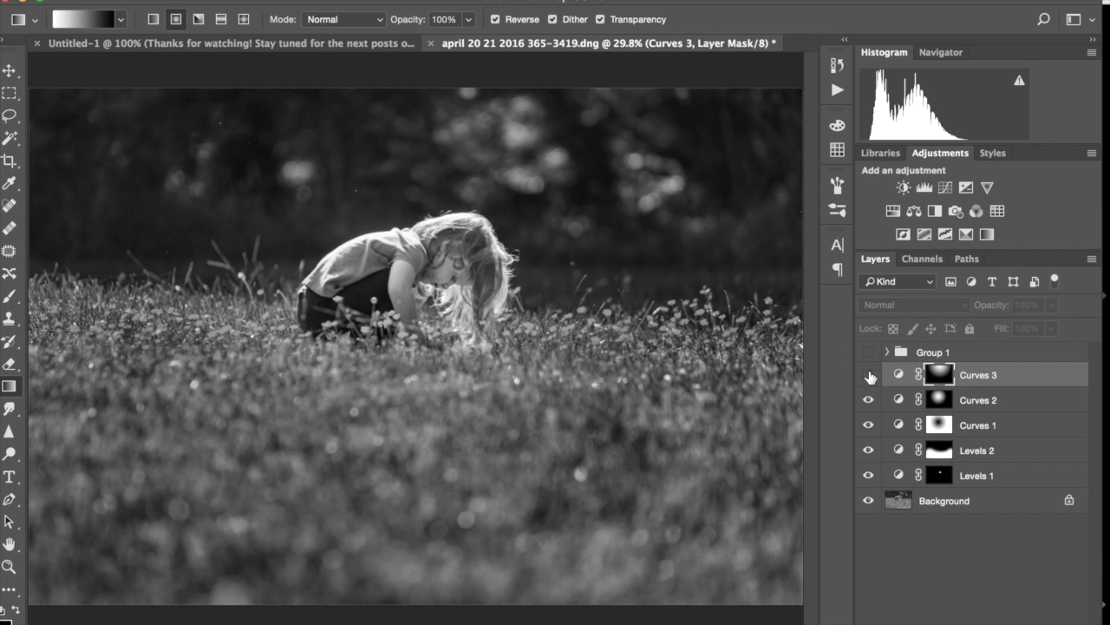
click(868, 375)
click(868, 375)
click(868, 375)
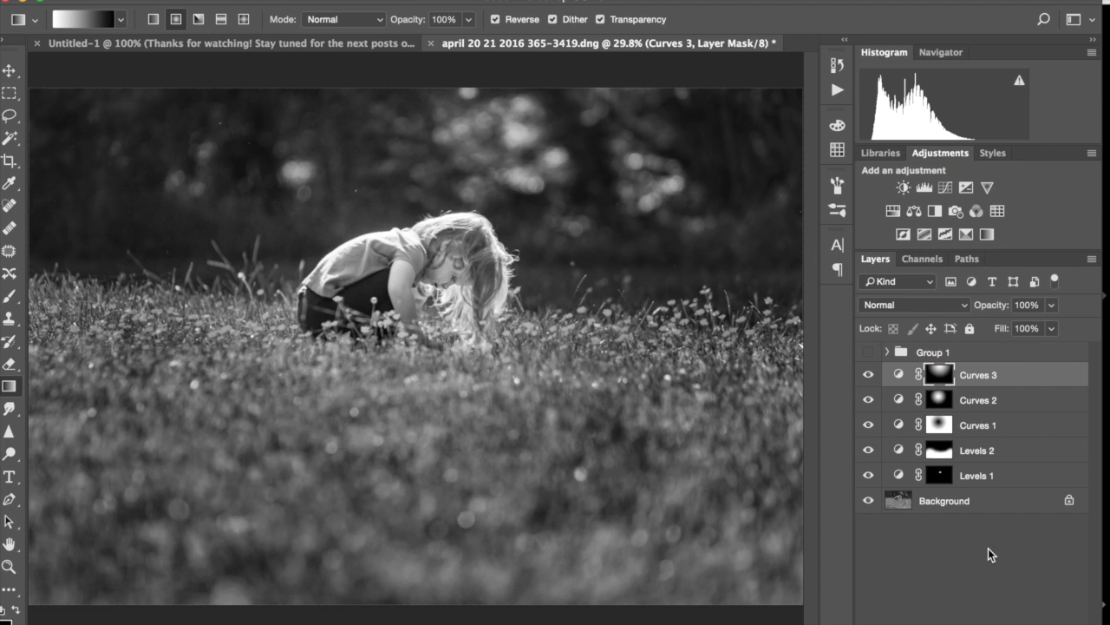
- Add a Levels adjustment with the shadow output level set to 12
click(923, 188)
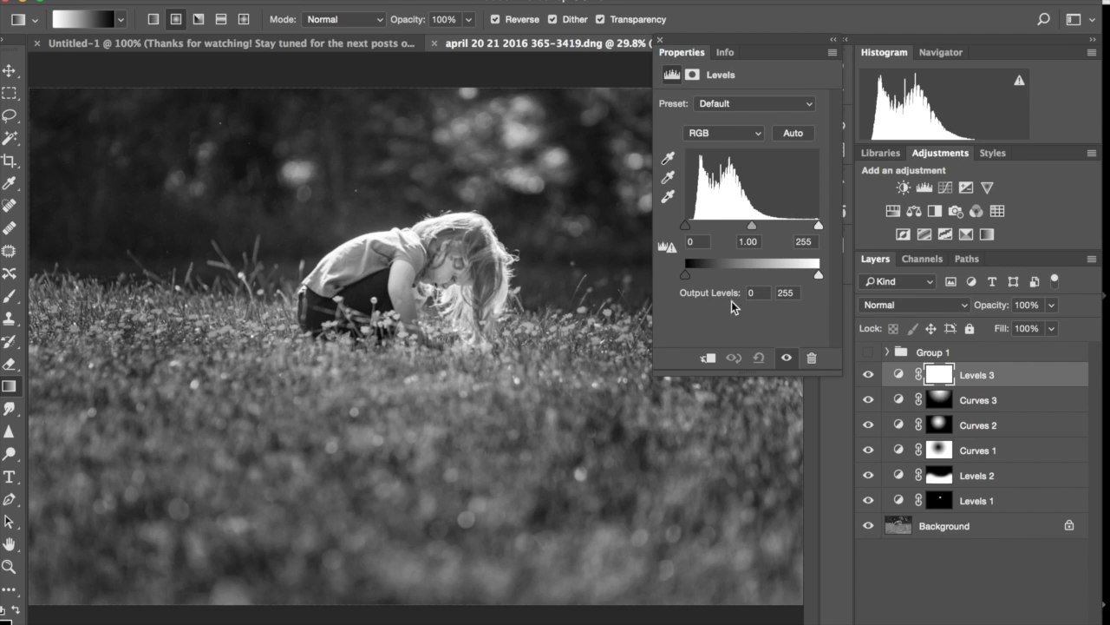
click(754, 292)
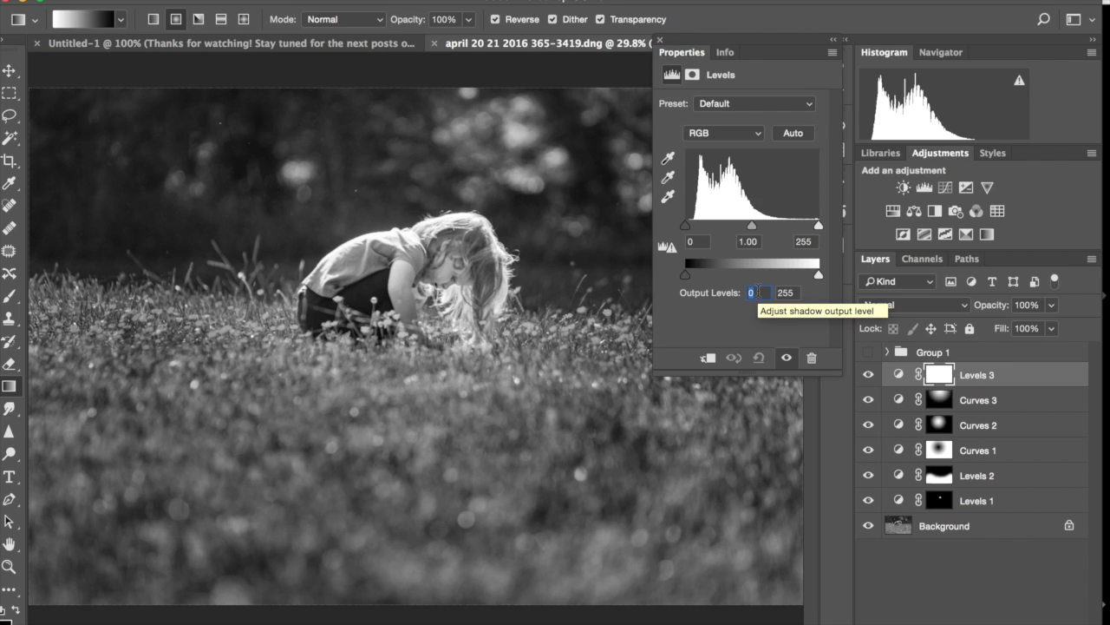
text(12)
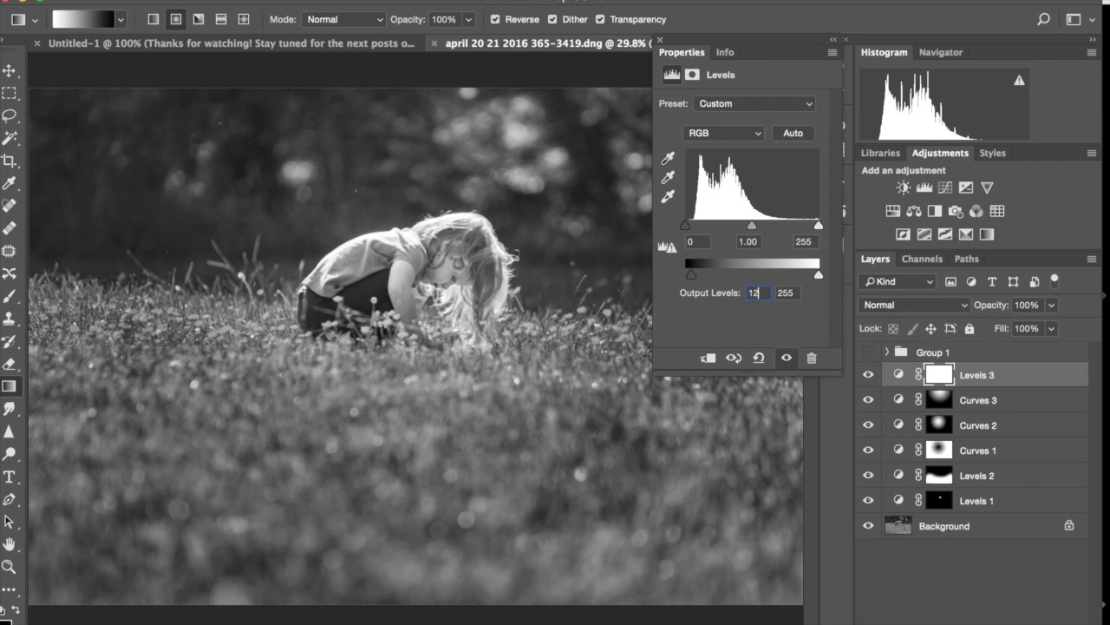
click(661, 41)
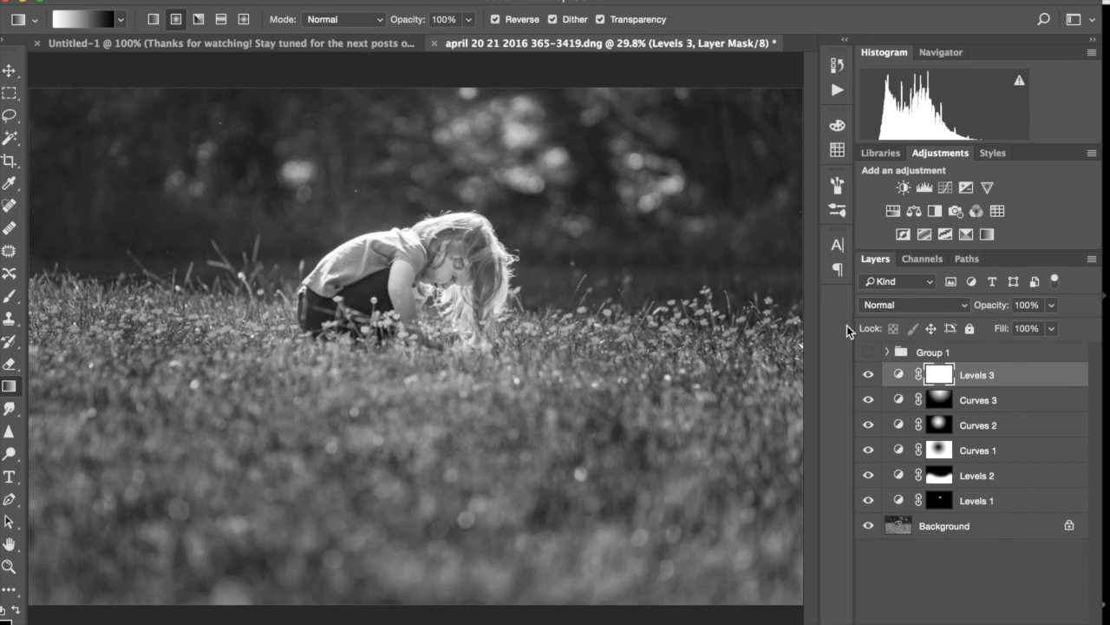
- Toggle Levels 3 on and off to compare, leaving it visible
click(869, 376)
click(868, 375)
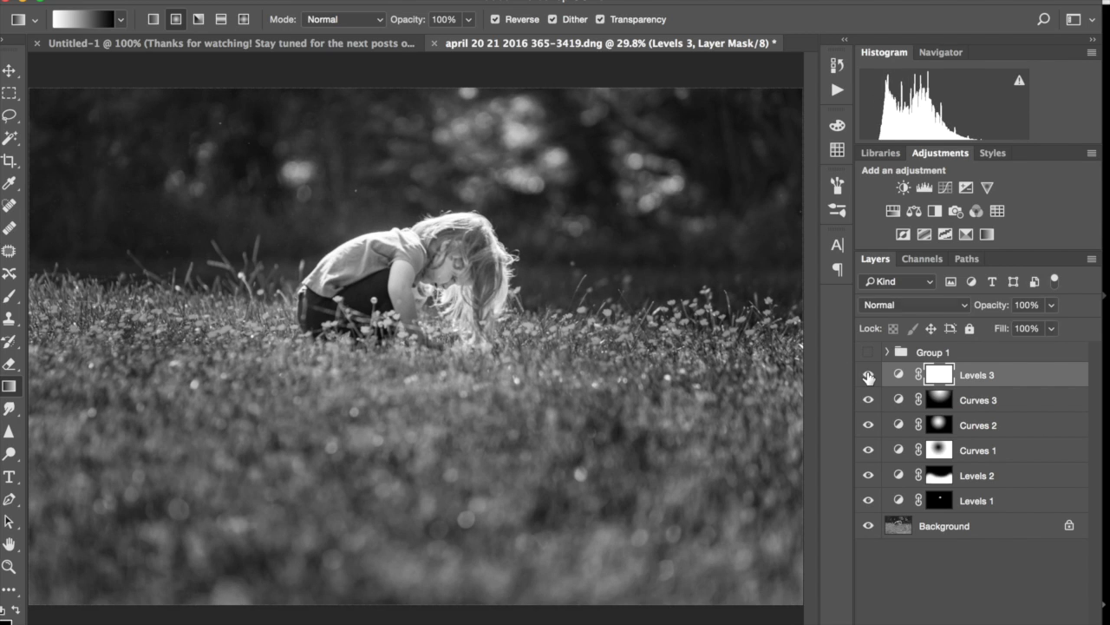
click(868, 376)
click(868, 376)
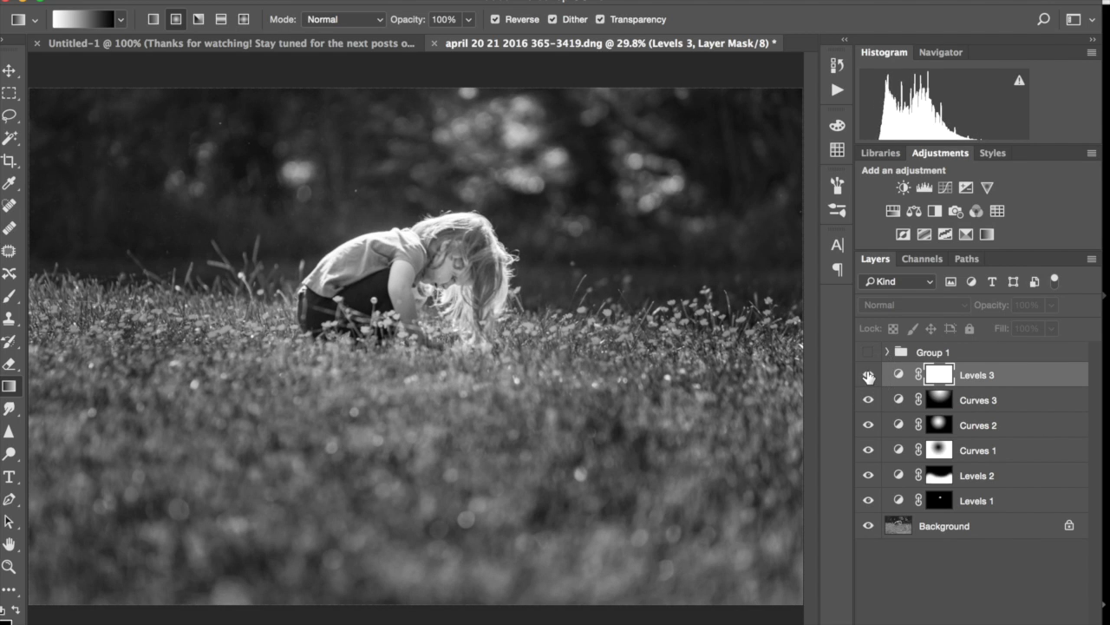
click(868, 376)
click(869, 375)
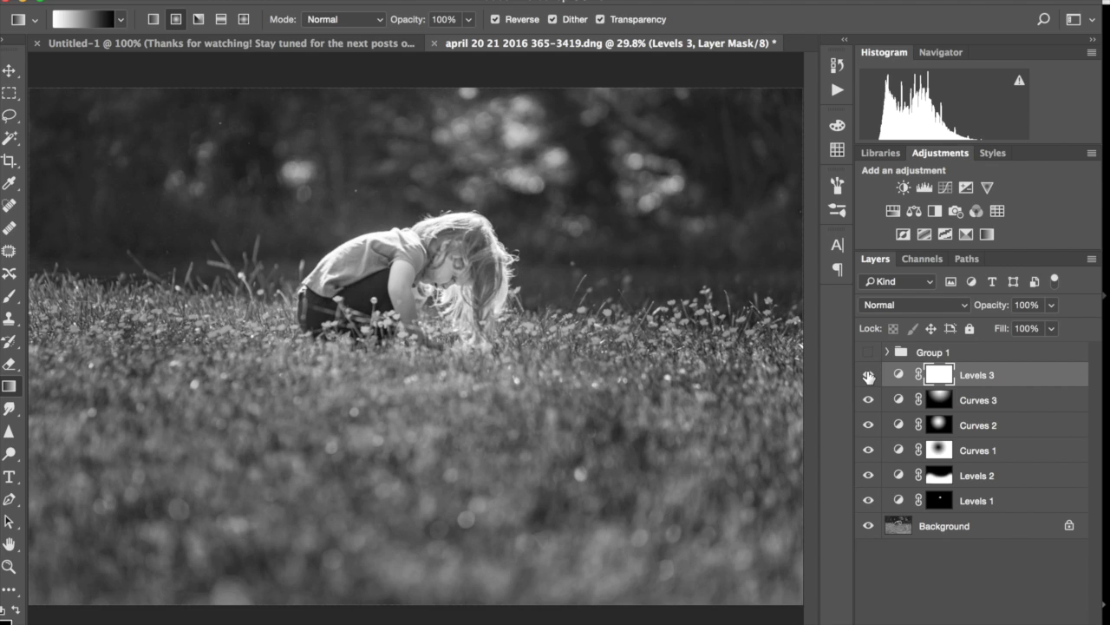
click(868, 376)
click(868, 375)
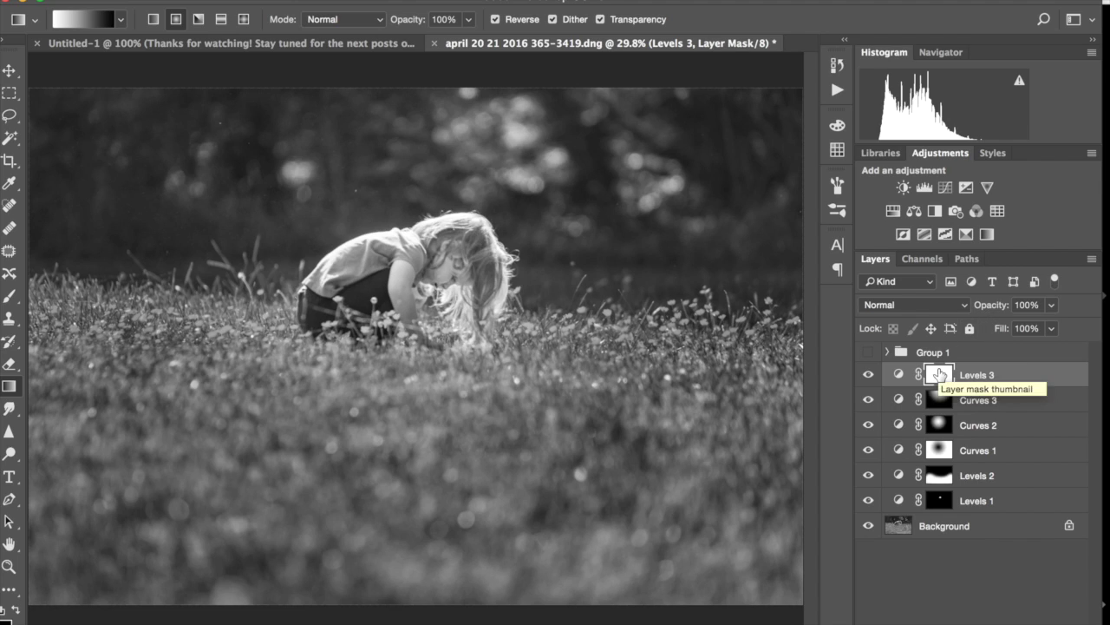
- With a smaller brush, paint the girl's face, hair and hands out of the Levels 3 mask
key(b)
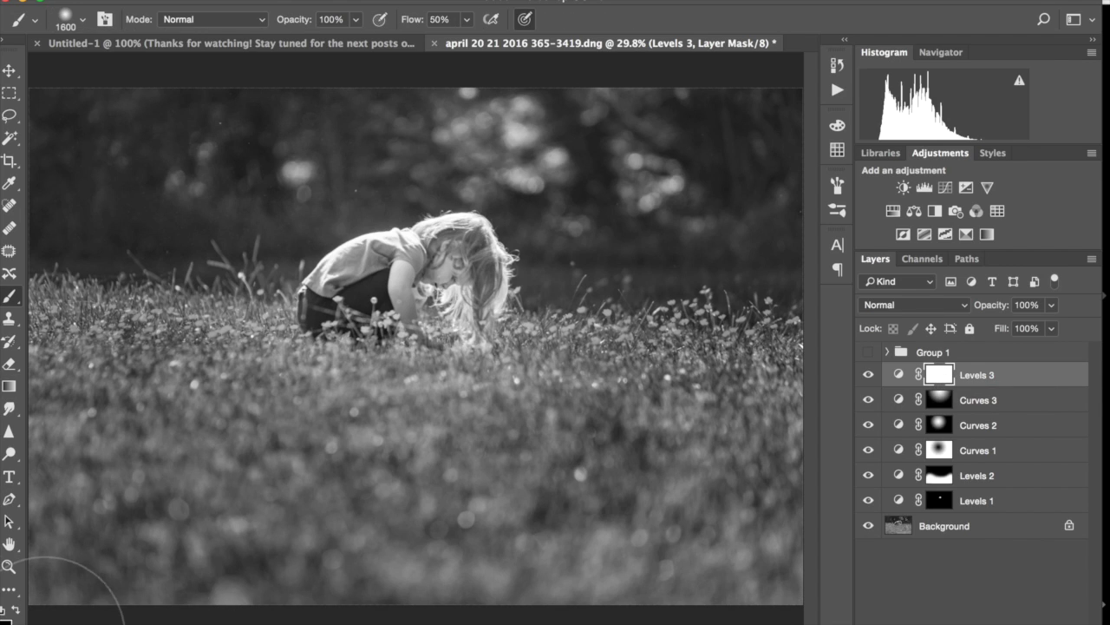
key(bracketleft)
key(bracketleft)
key(bracketleft)
key(bracketleft)
key(bracketleft)
key(bracketleft)
key(bracketleft)
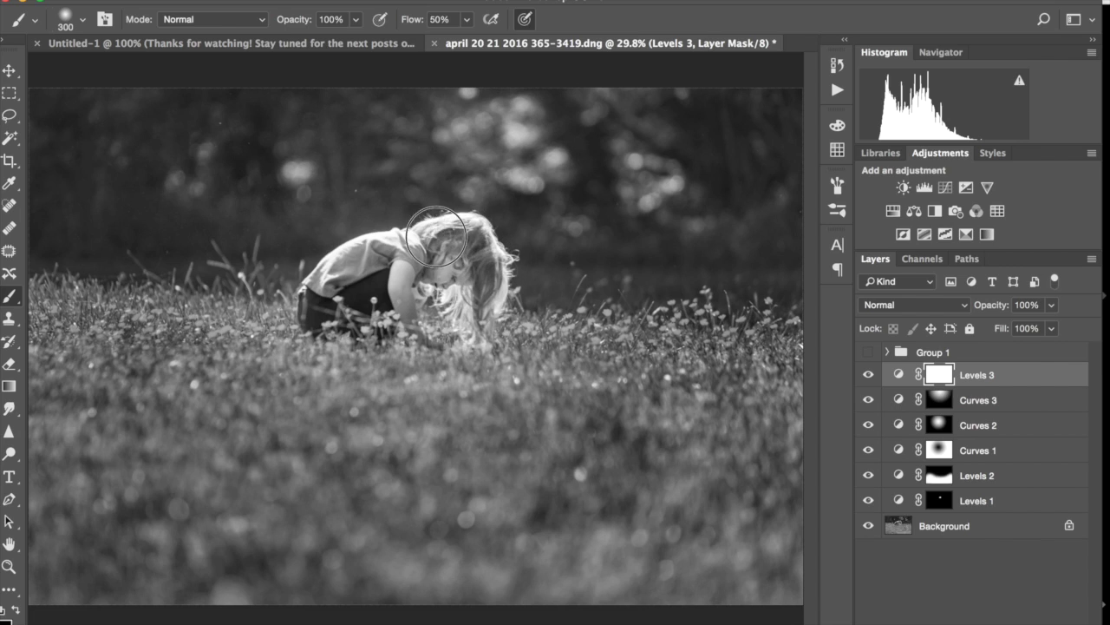
drag(440, 256, 477, 267)
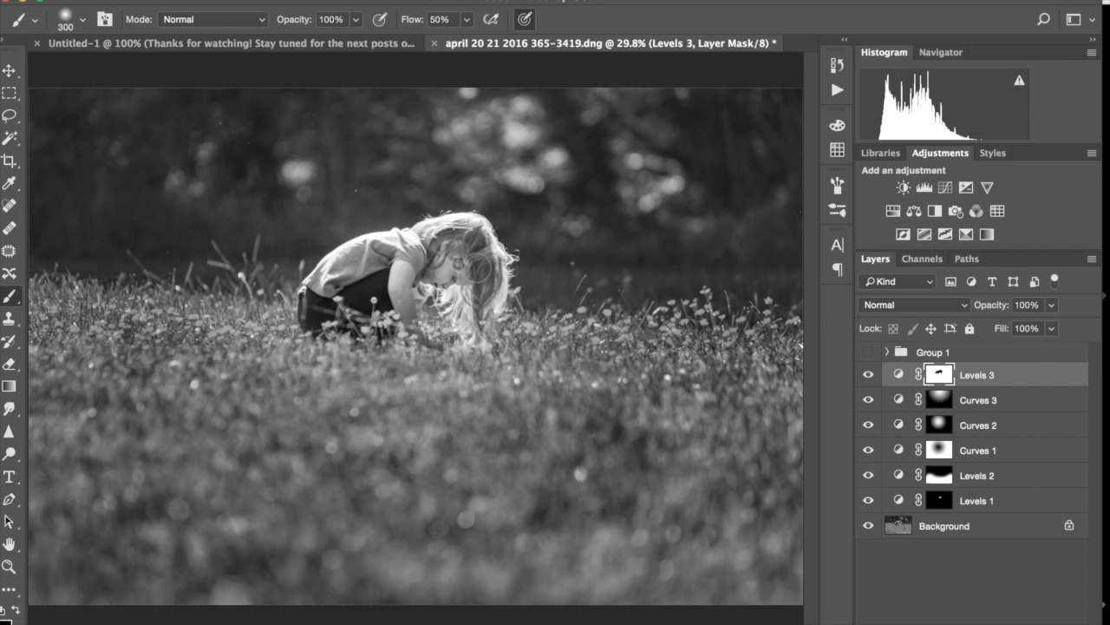
key(backslash)
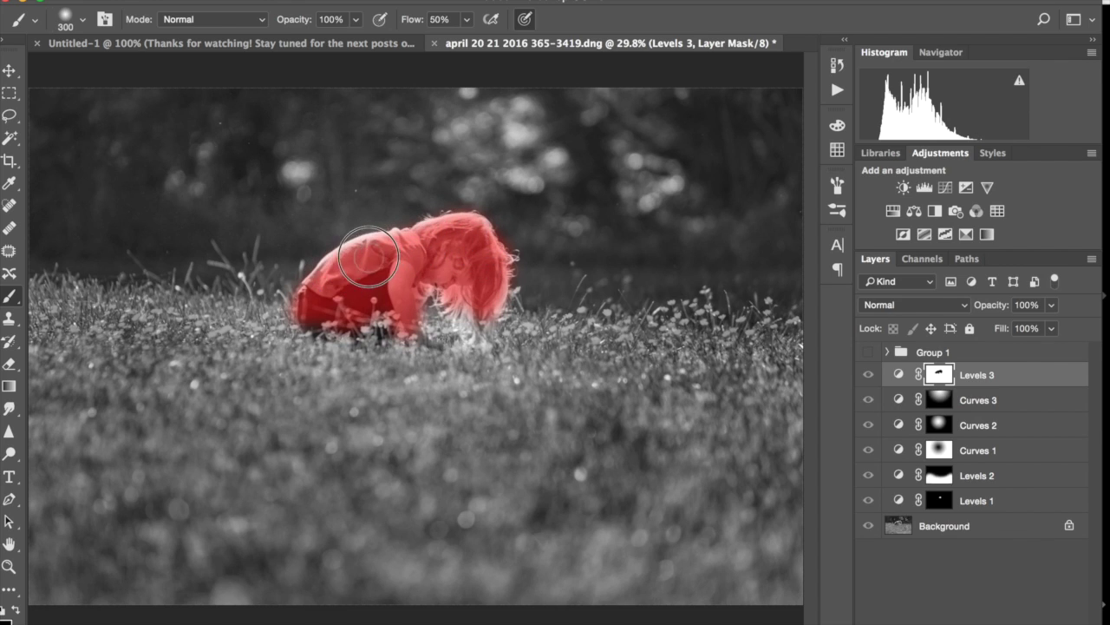
mouse_move(414, 330)
mouse_down()
mouse_move(449, 288)
mouse_move(473, 336)
mouse_move(495, 263)
mouse_move(456, 276)
mouse_up()
key(backslash)
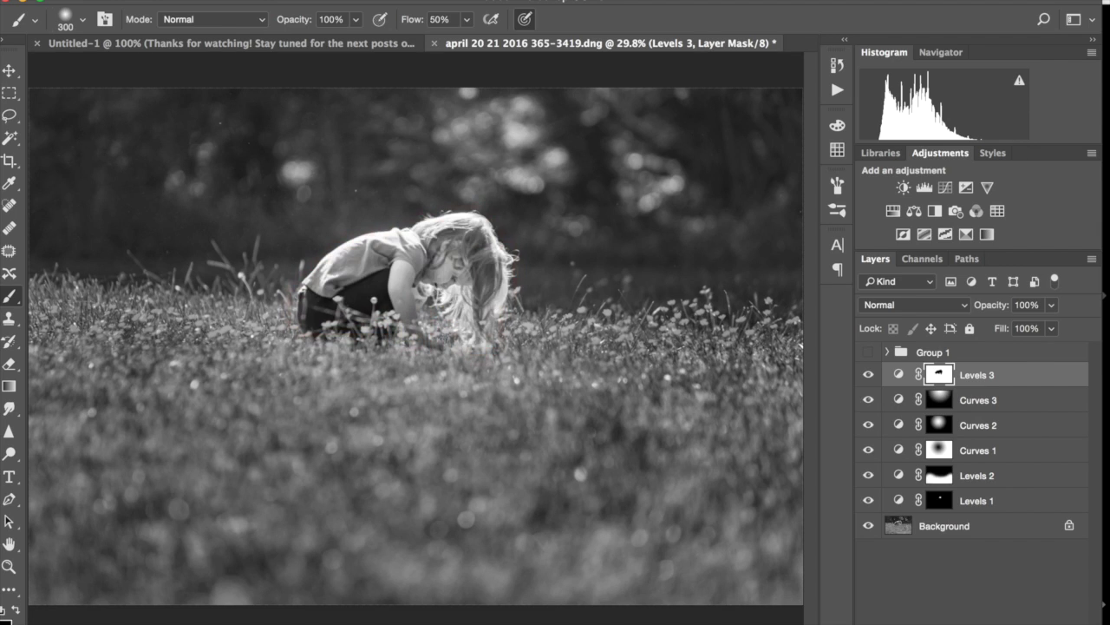
- Toggle Levels 3 on and off to compare the masked result, leaving it on
click(868, 375)
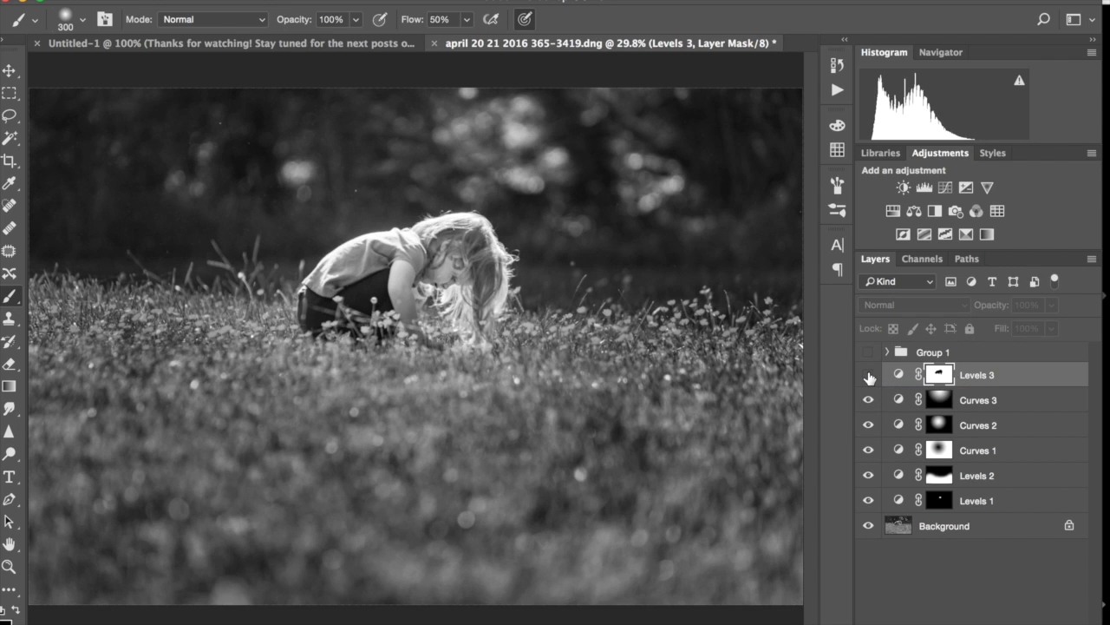
click(868, 376)
click(869, 376)
click(869, 375)
click(868, 375)
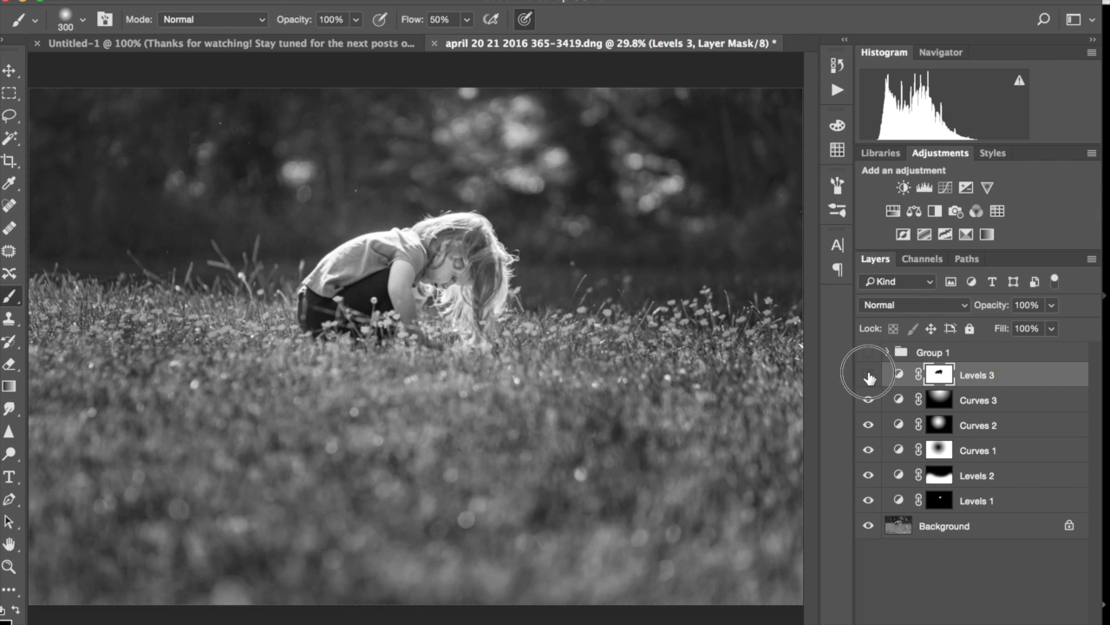
click(869, 376)
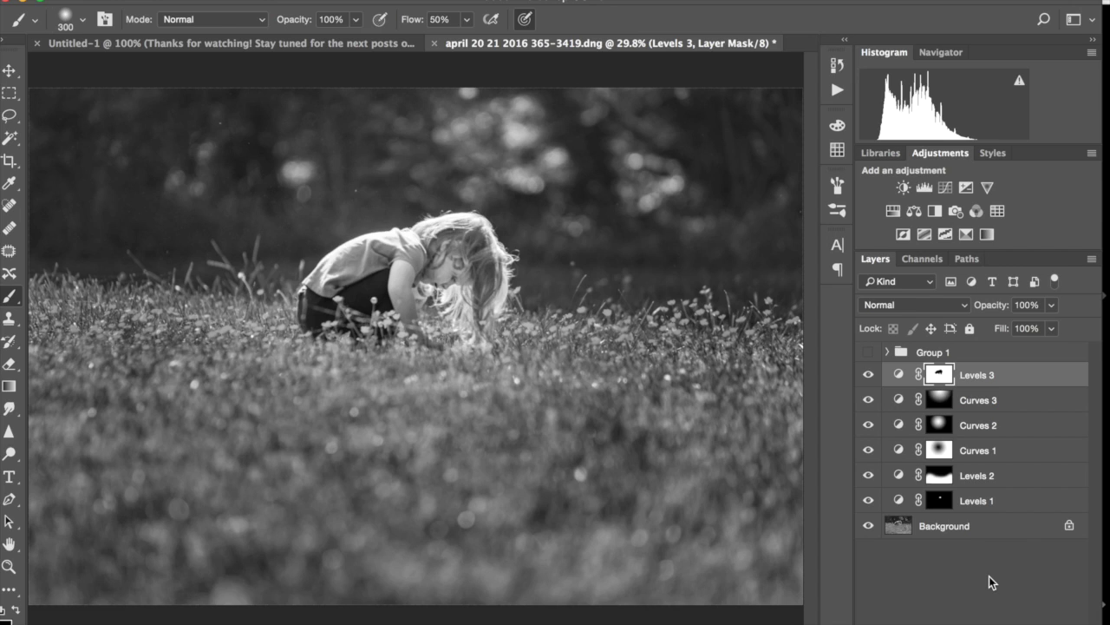
- Add a Curves adjustment with the black point output raised to 12
click(946, 189)
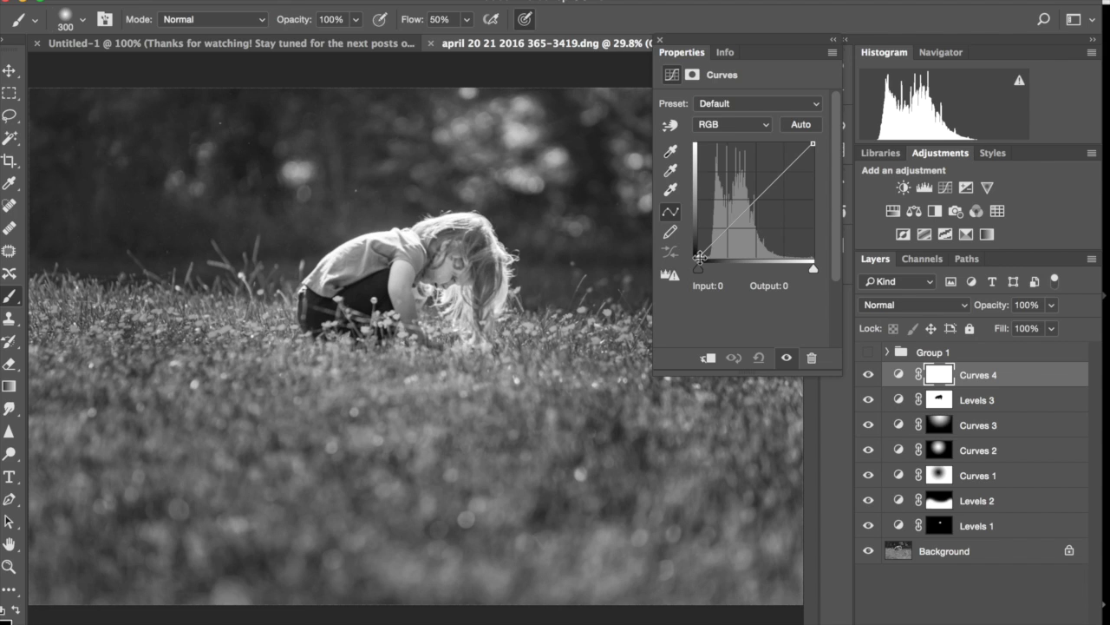
drag(699, 258, 697, 249)
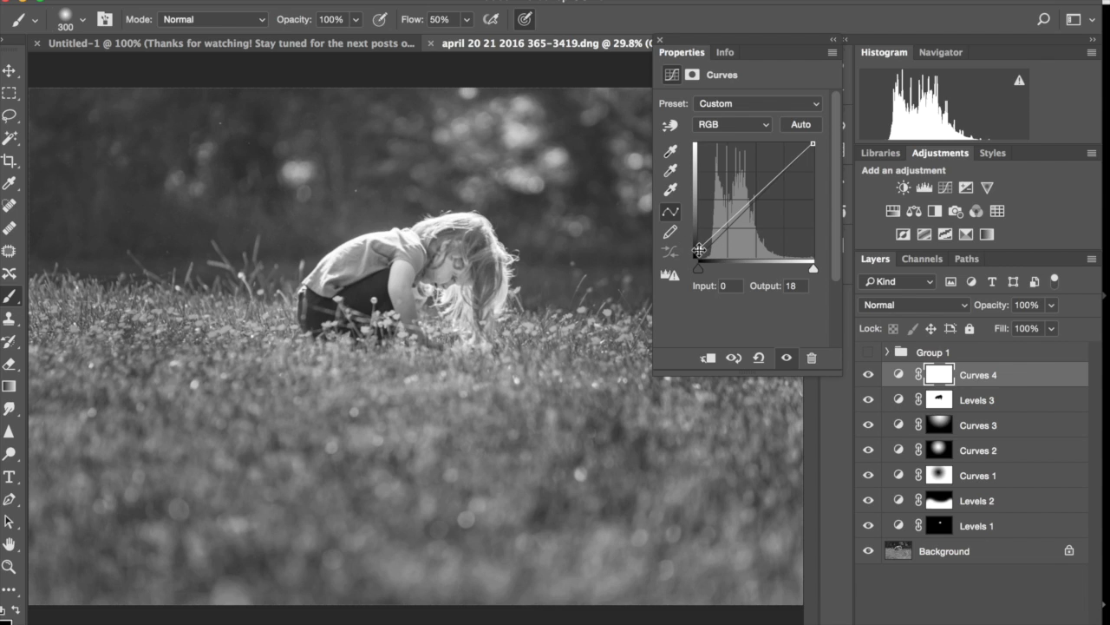
mouse_move(698, 250)
mouse_down()
mouse_move(690, 240)
mouse_move(698, 251)
mouse_up()
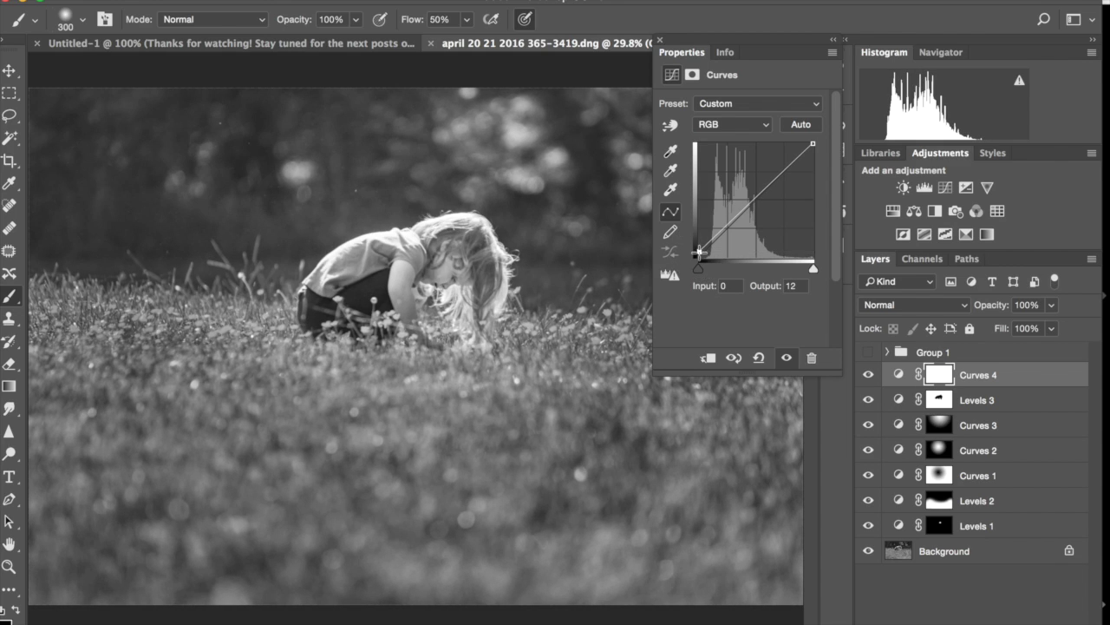
click(659, 40)
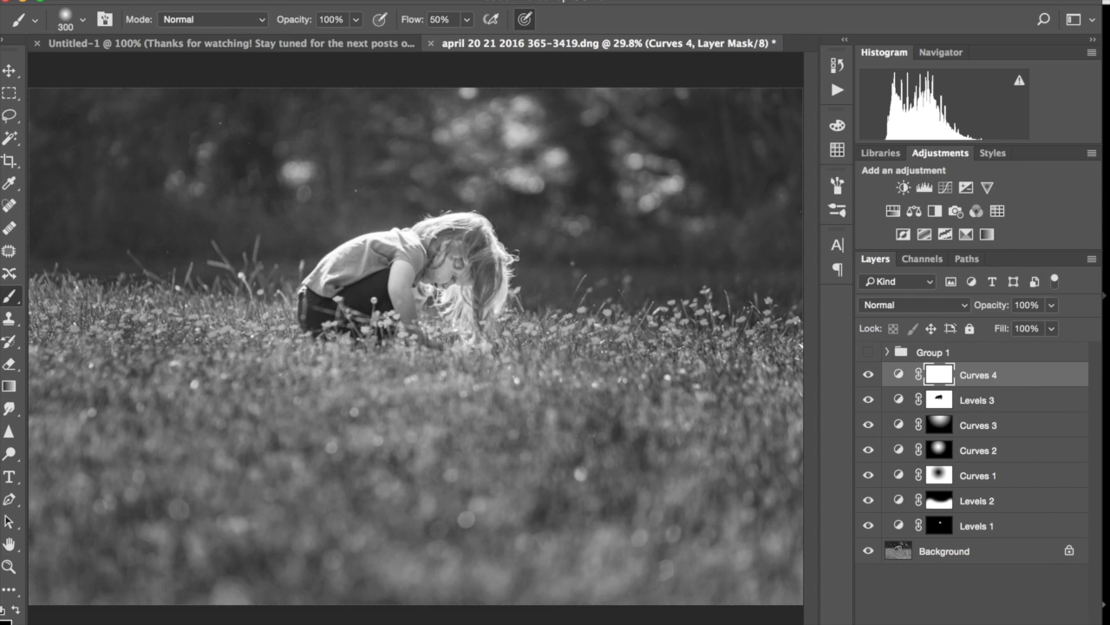
- Toggle Curves 4 on and off to compare, leaving it visible
click(869, 377)
click(869, 375)
click(869, 376)
click(869, 375)
click(869, 376)
click(870, 375)
- Copy the Levels 3 mask onto Curves 4, then toggle Curves 4 to compare
click(941, 400)
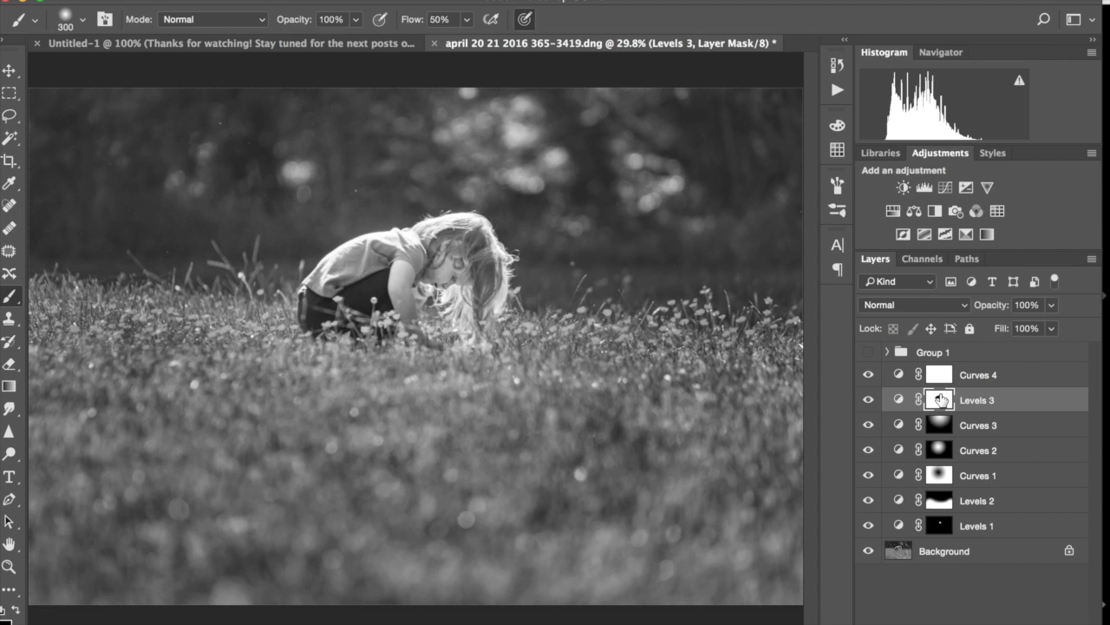
drag(941, 401, 943, 375)
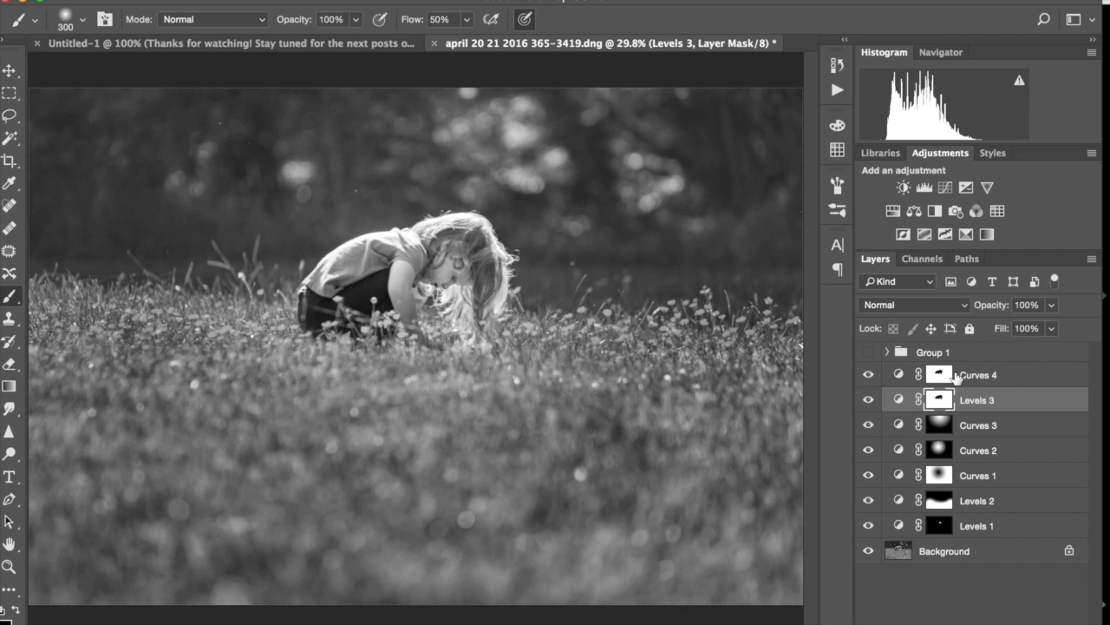
click(868, 374)
click(868, 375)
click(868, 375)
click(868, 375)
click(868, 374)
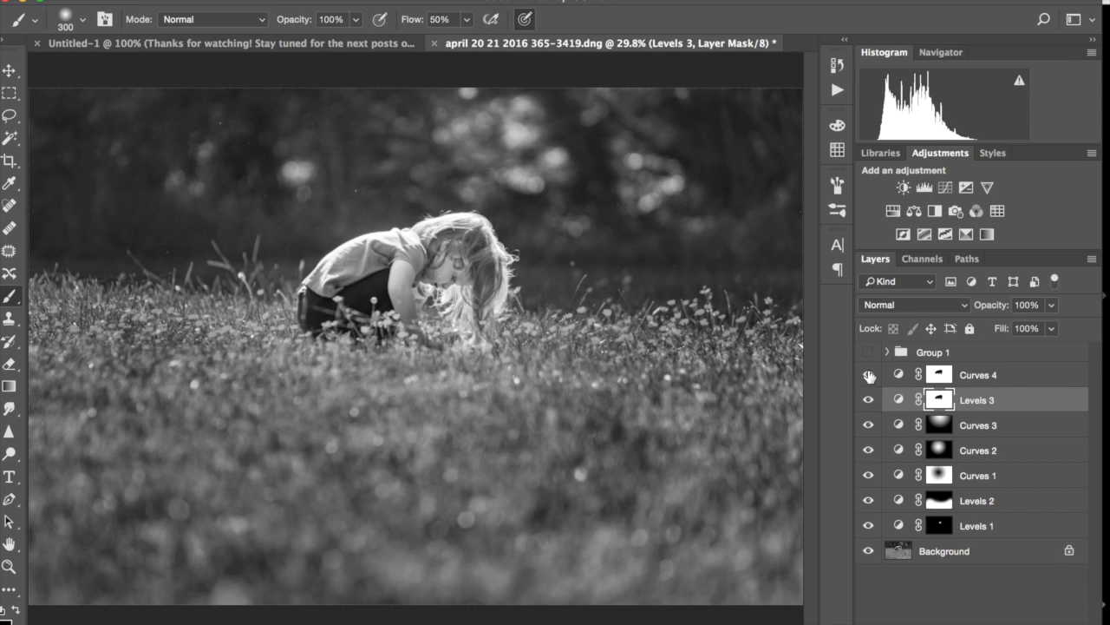
click(868, 375)
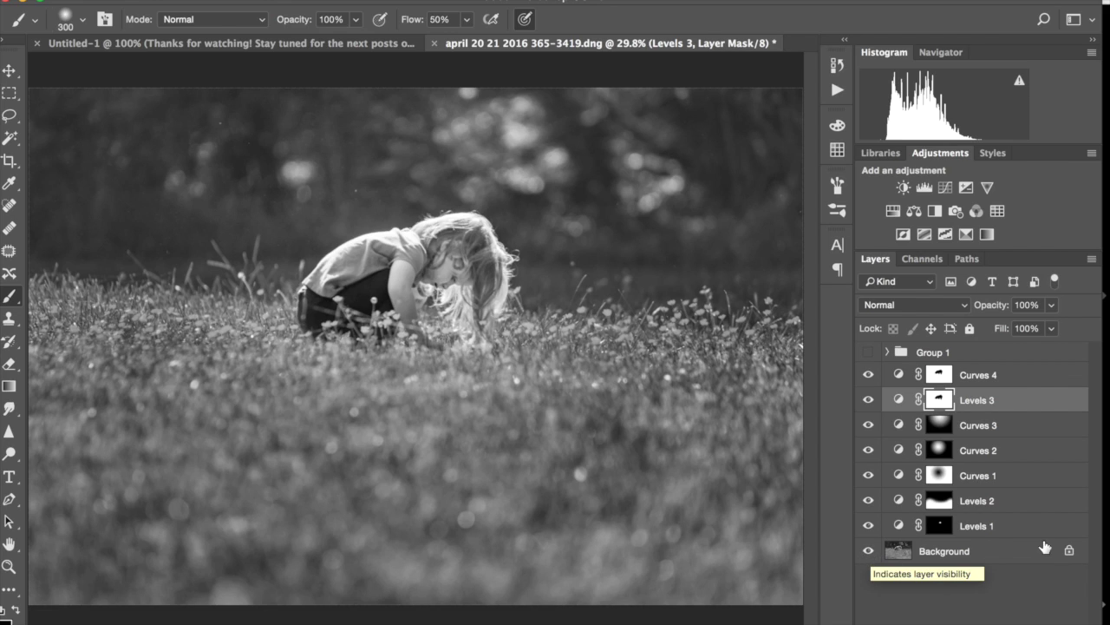
- Compare the original Background against all adjustments, then target the Curves 4 mask
alt+click(868, 553)
alt+click(869, 552)
alt+click(869, 553)
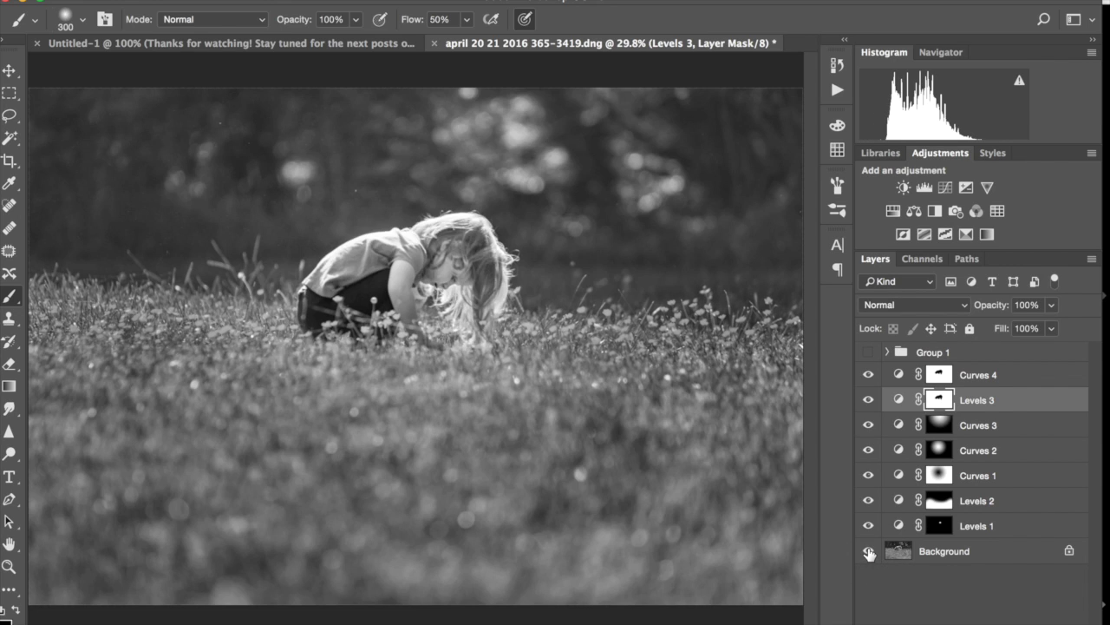
alt+click(868, 552)
alt+click(868, 551)
alt+click(868, 552)
alt+click(869, 552)
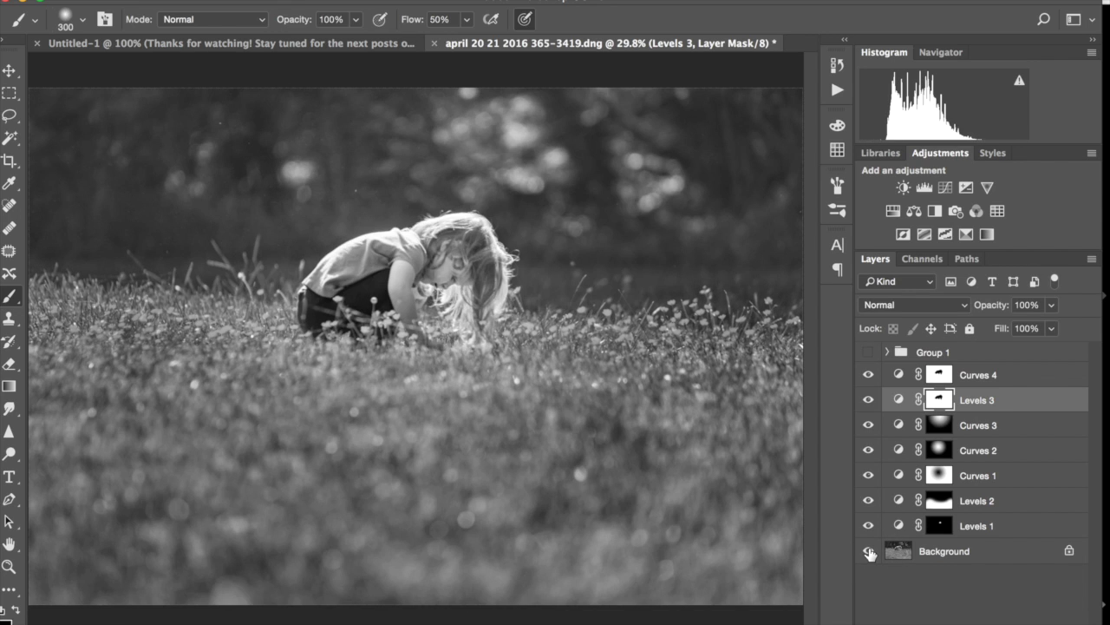
alt+click(868, 552)
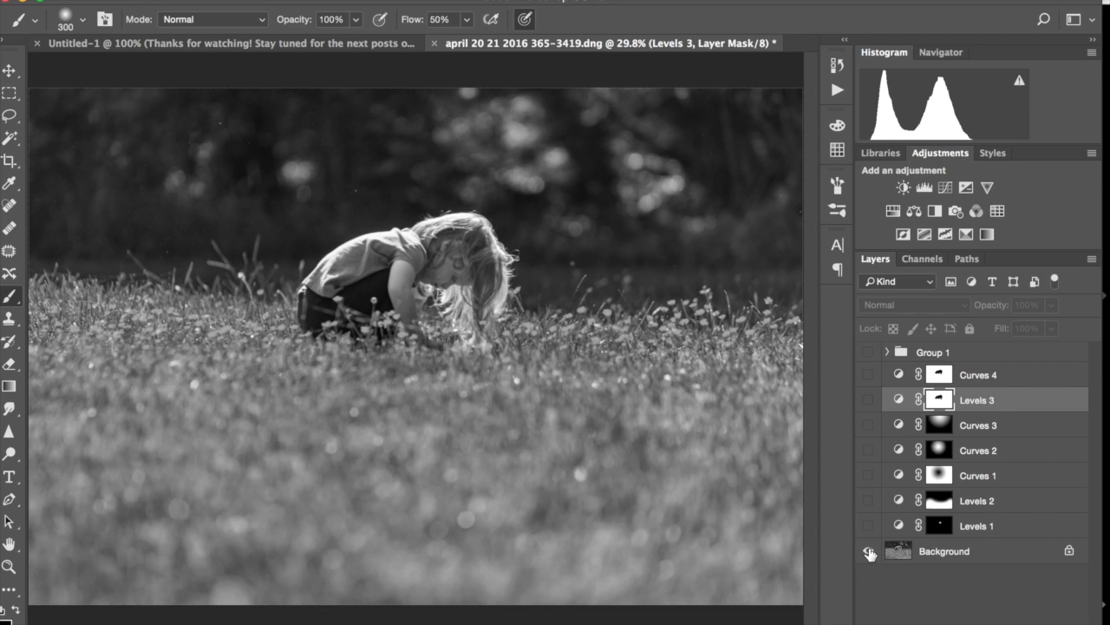
alt+click(868, 552)
alt+click(869, 552)
alt+click(868, 552)
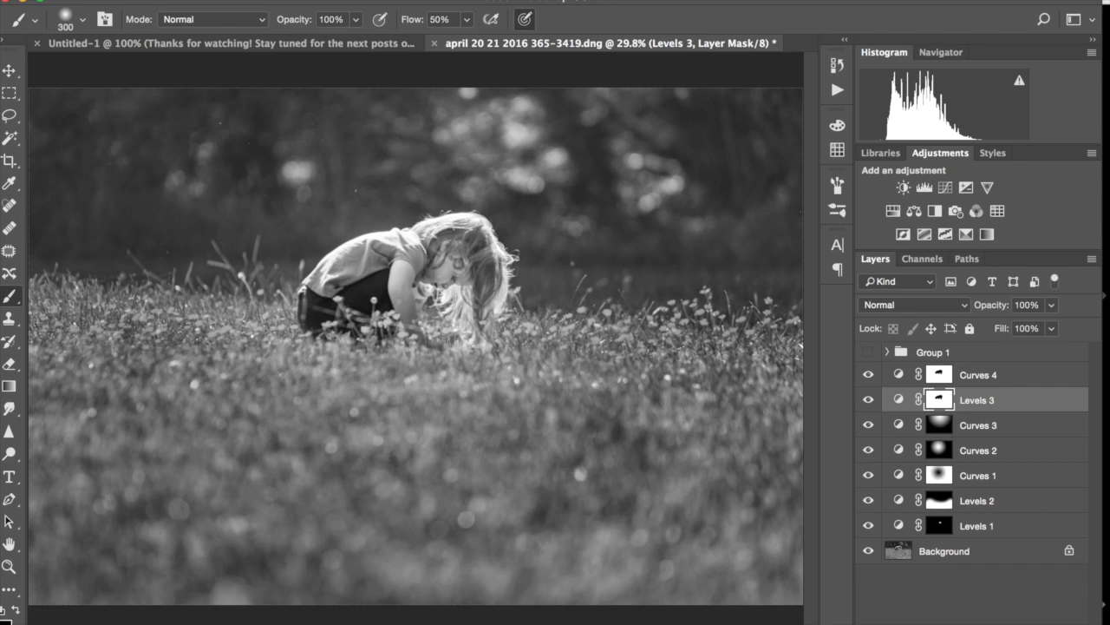
click(1009, 374)
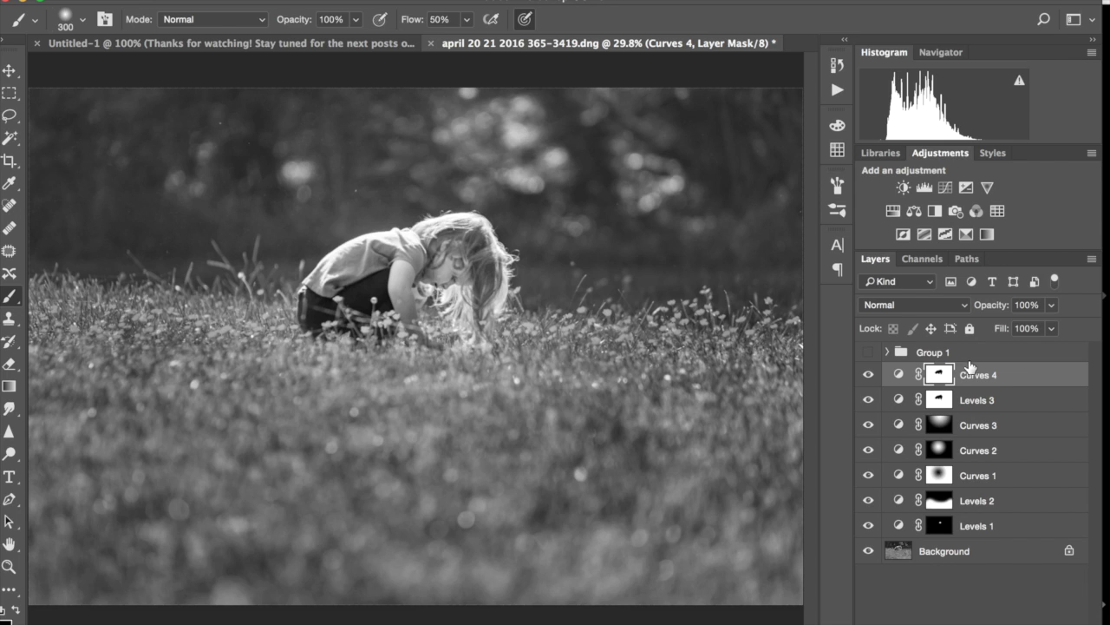
- Add Curves 5 darkening the midpoint from 76 to 60, masked radially around the girl
click(966, 187)
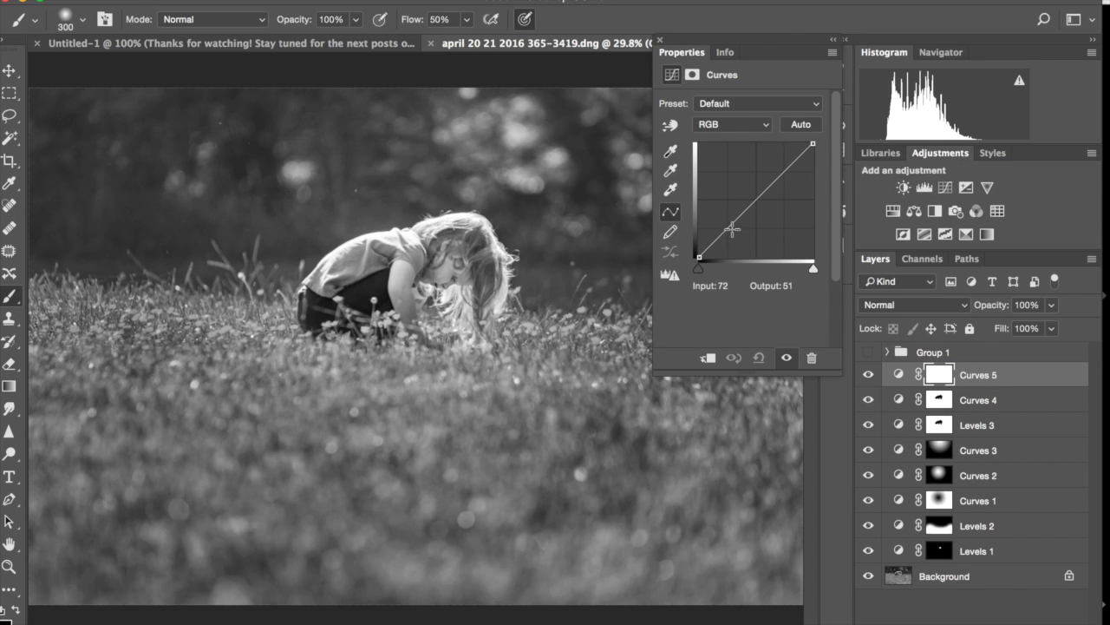
drag(732, 229, 734, 230)
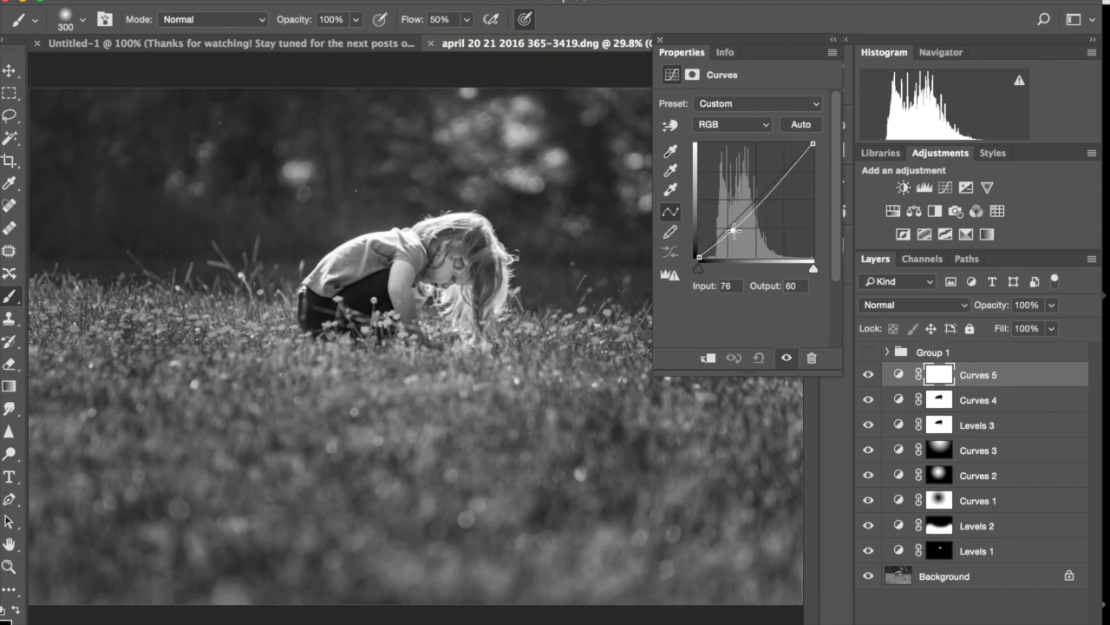
click(660, 40)
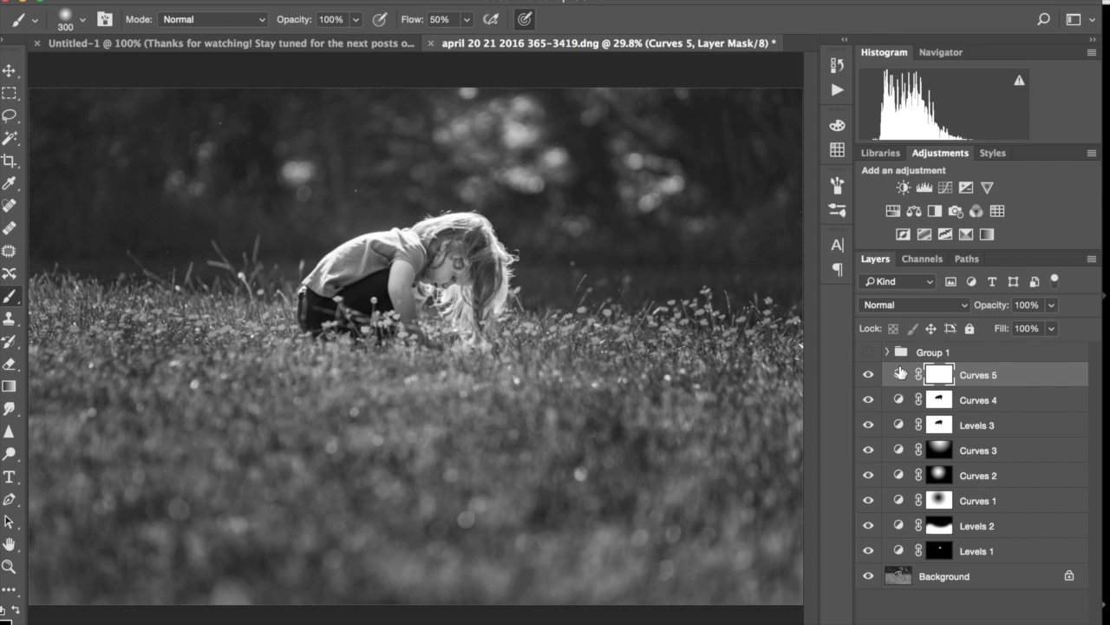
click(10, 386)
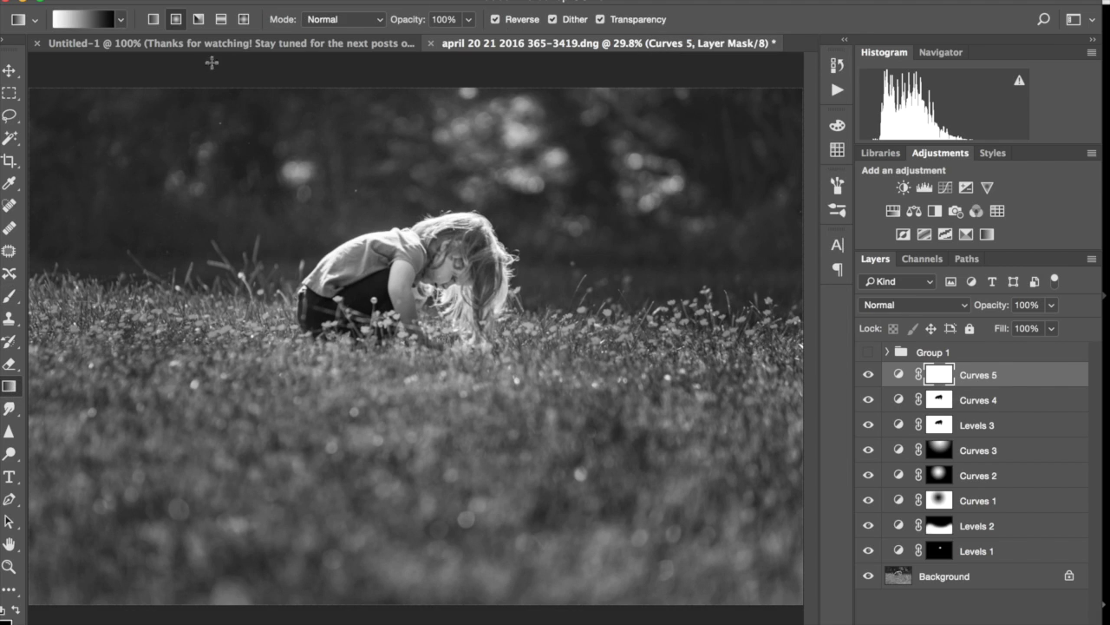
drag(408, 258, 656, 508)
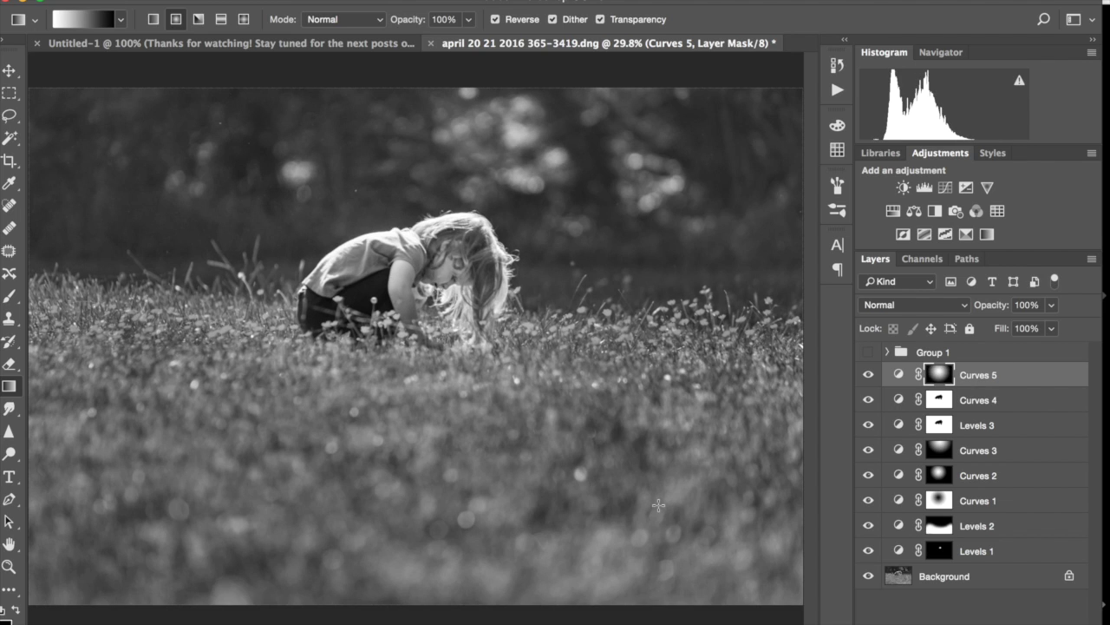
- Toggle Curves 5 to compare, then stamp all visible layers into a new layer
click(869, 375)
click(869, 374)
click(869, 373)
click(871, 373)
click(872, 374)
click(871, 374)
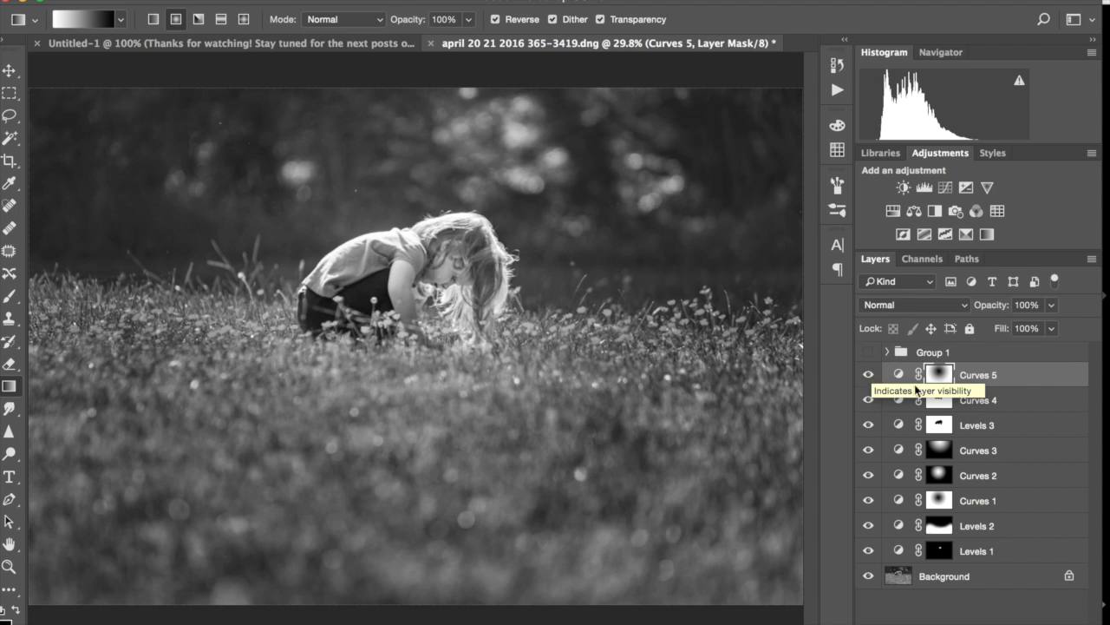
click(869, 375)
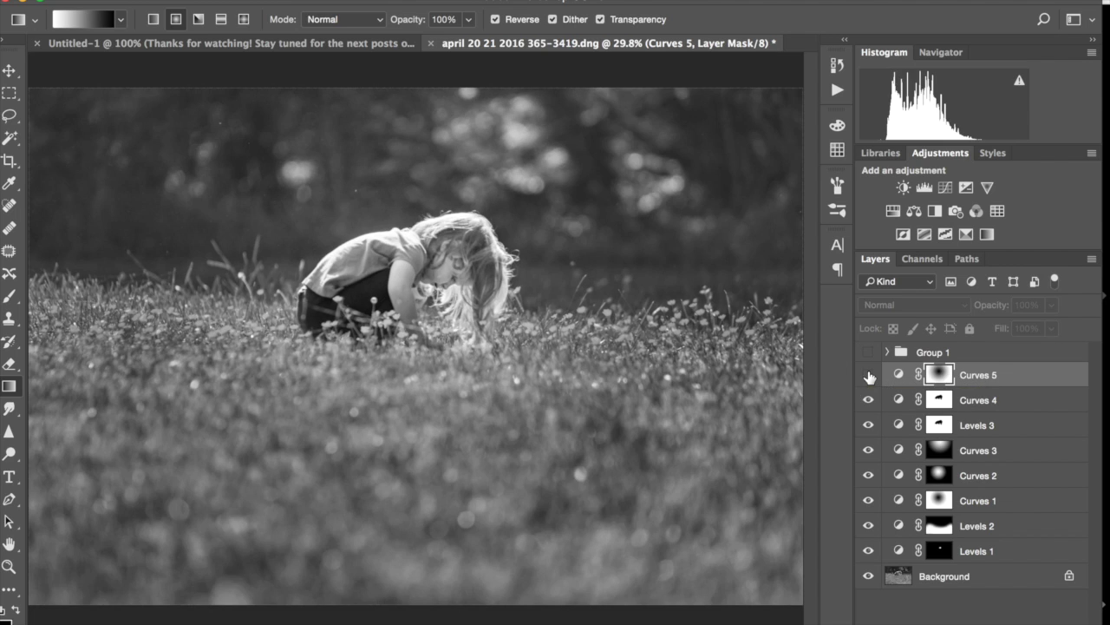
click(869, 374)
click(870, 375)
click(870, 375)
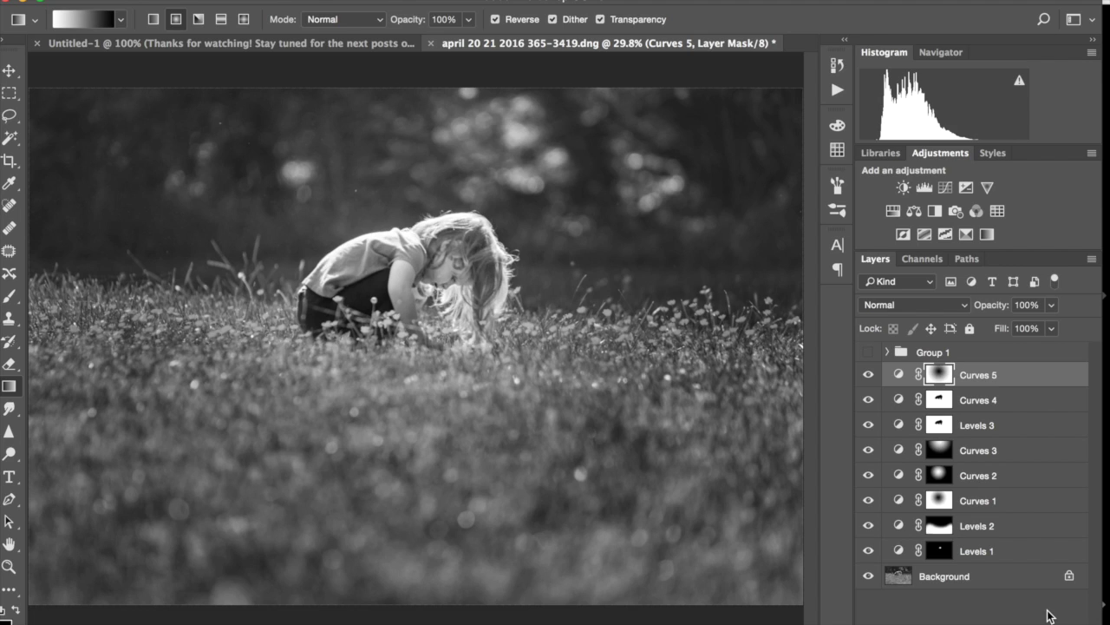
key(ctrl+alt+shift+e)
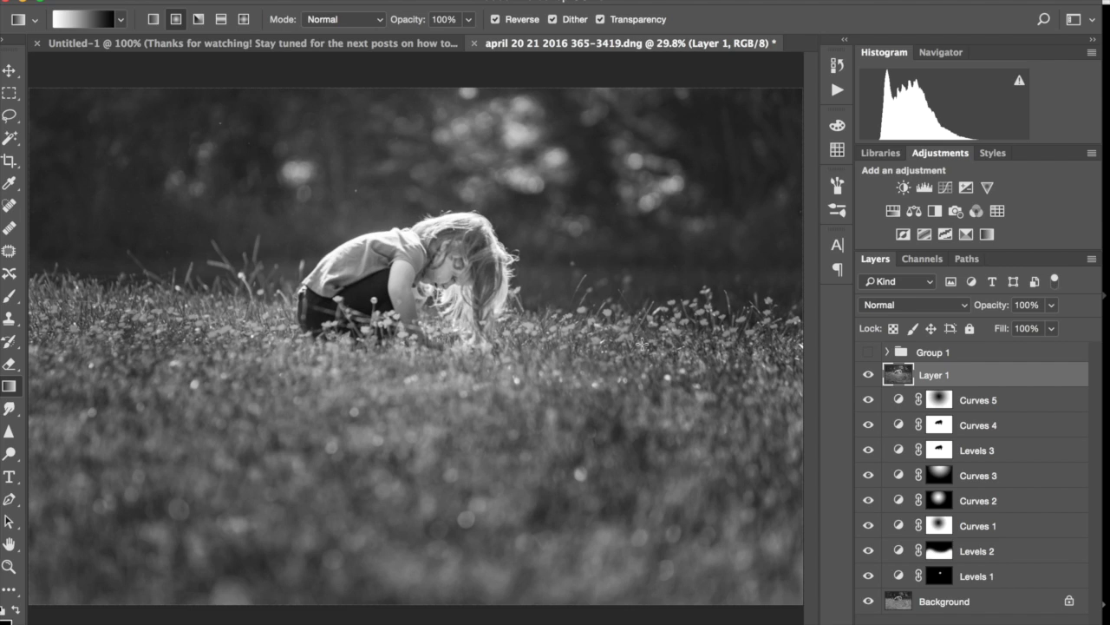
- Dodge highlights at 3% with an enlarged brush over the grass right of the girl and her hair
mouse_move(720, 623)
key(o)
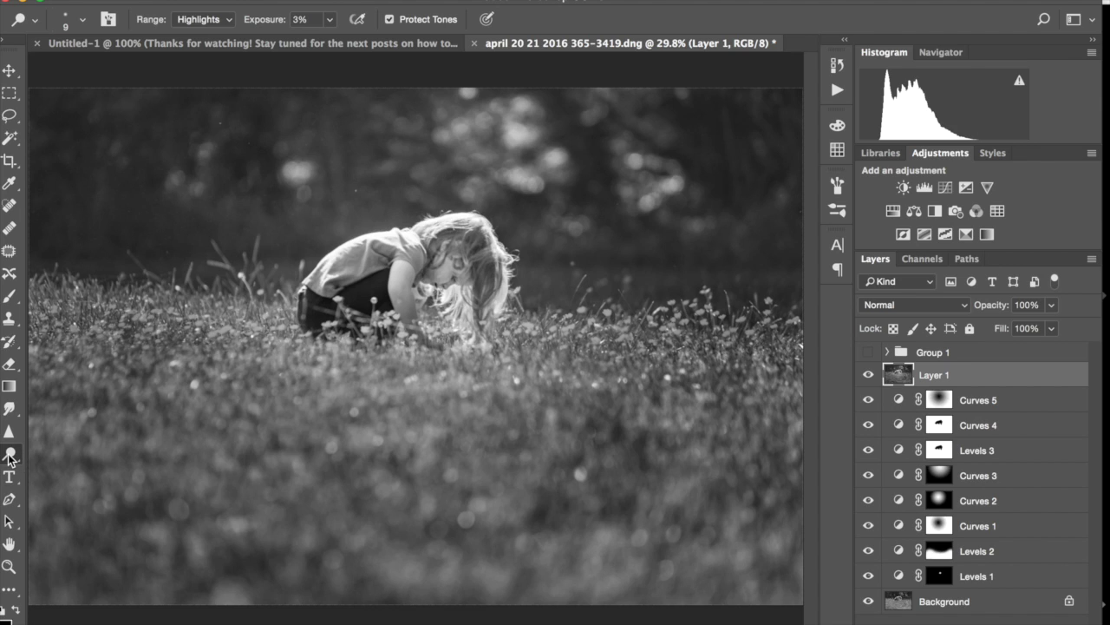
key(shift+o)
key(shift+o)
key(shift+o)
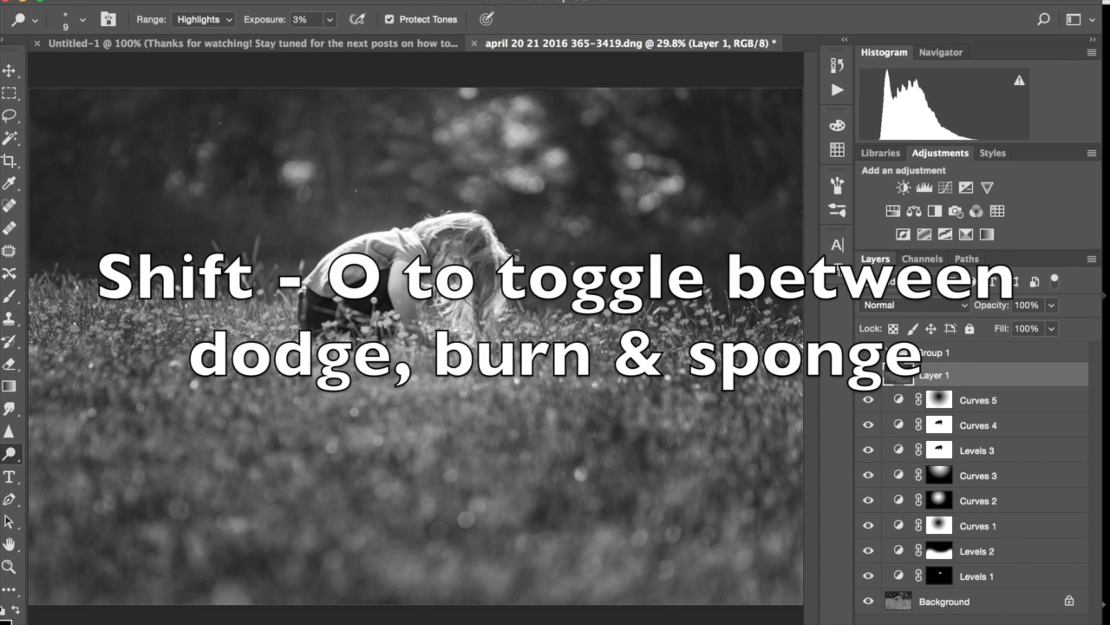
key(bracketright)
key(bracketright)
key(bracketright)
key(bracketright)
key(bracketright)
key(bracketright)
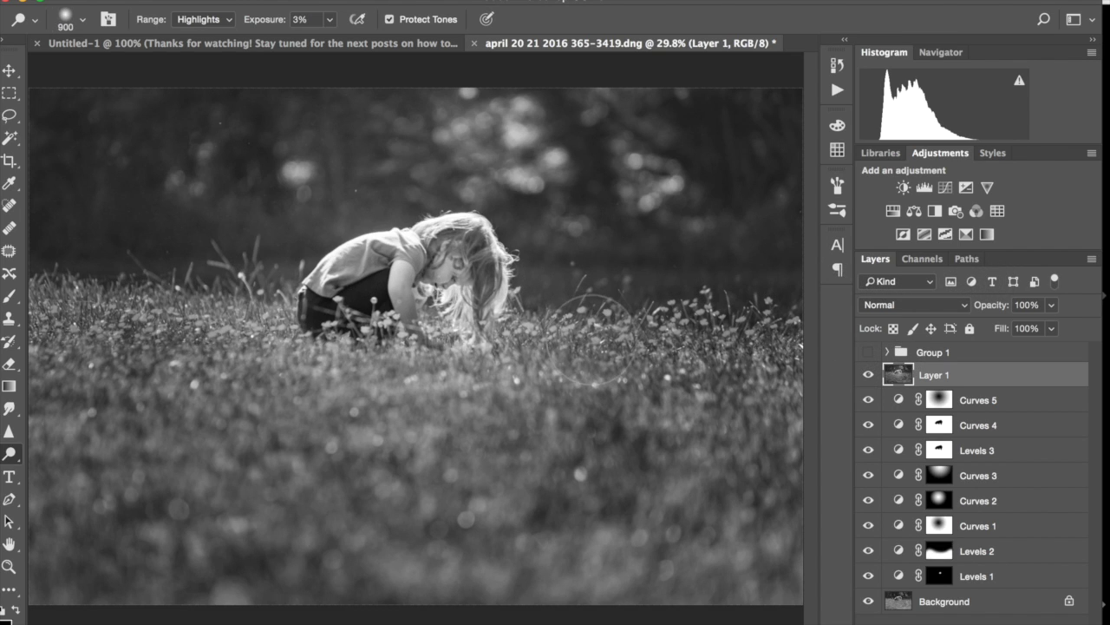
key(bracketright)
key(bracketright)
mouse_move(561, 340)
mouse_down()
mouse_move(636, 334)
mouse_move(728, 345)
mouse_move(582, 352)
mouse_move(668, 325)
mouse_move(743, 345)
mouse_up()
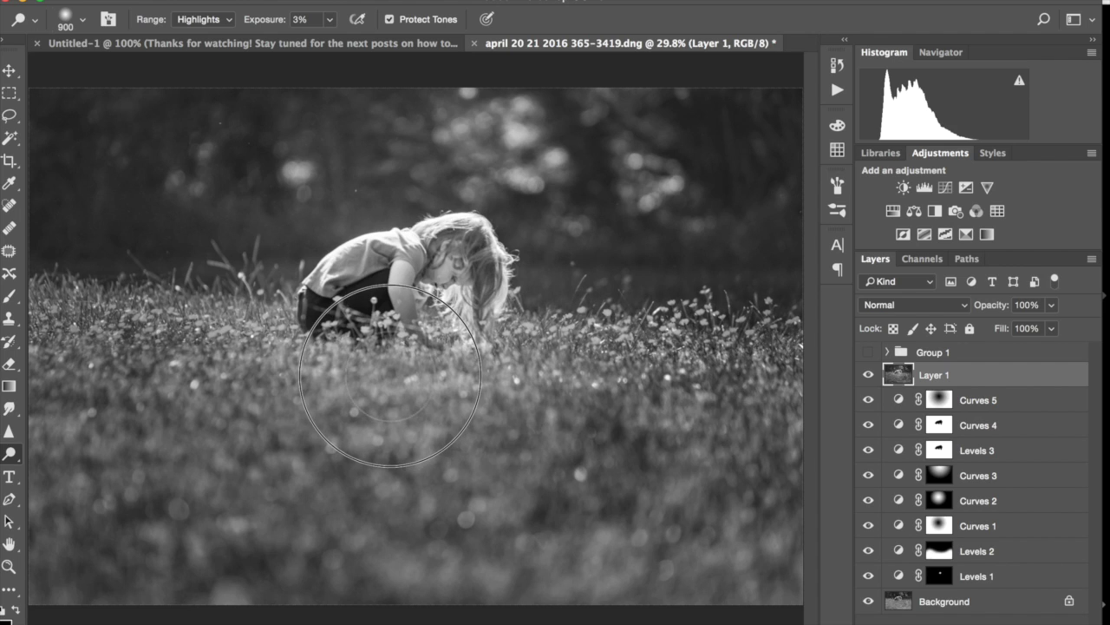
mouse_move(471, 223)
mouse_down()
mouse_move(347, 248)
mouse_move(444, 256)
mouse_up()
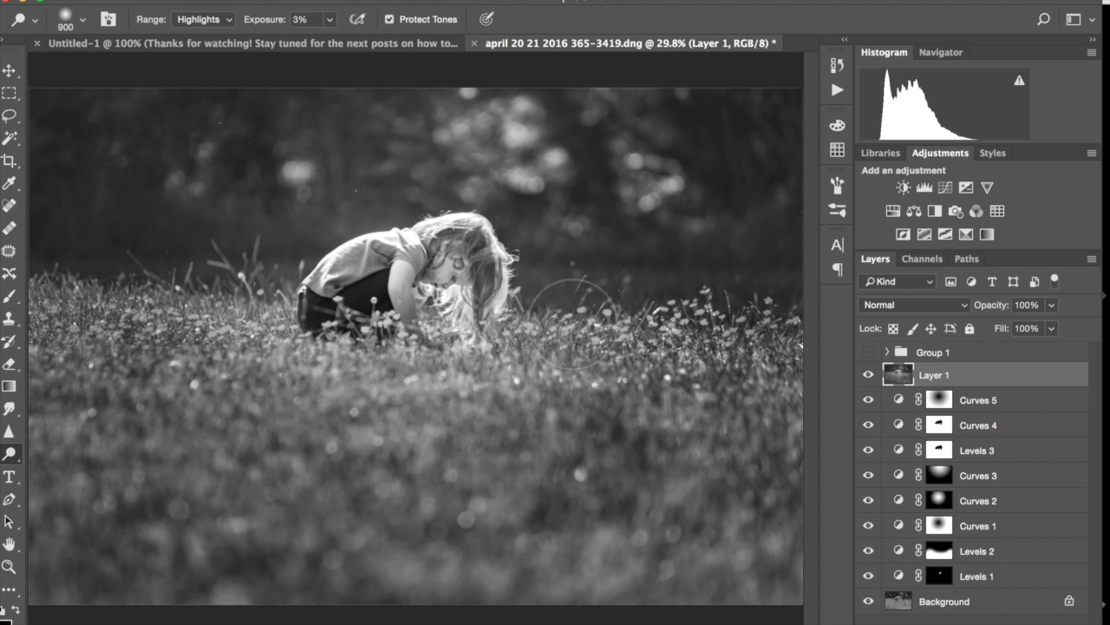
key(shift+o)
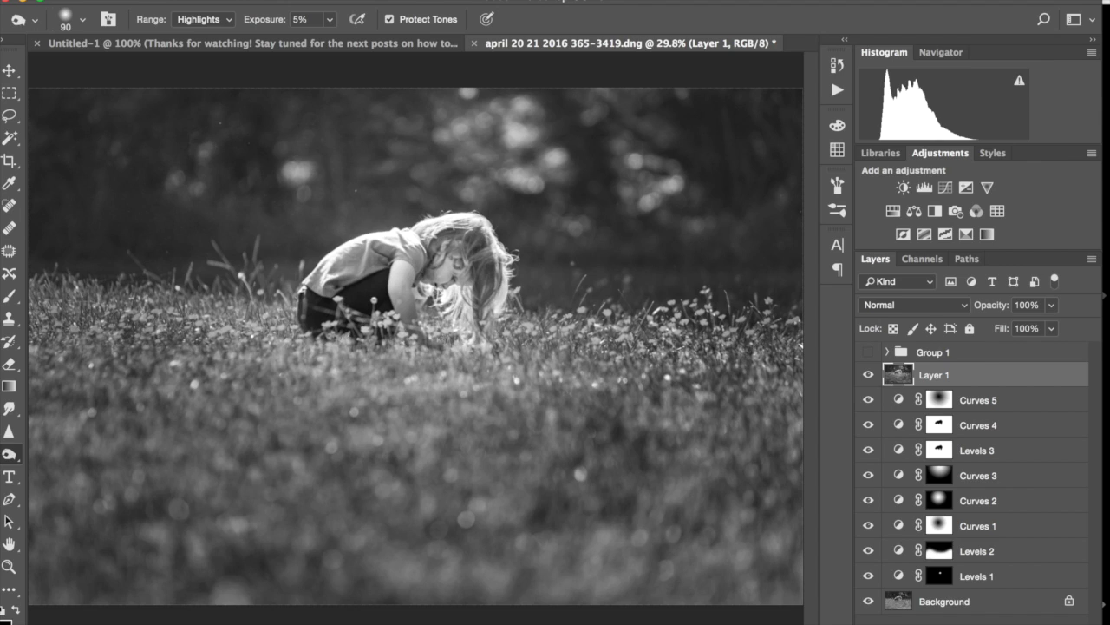
- Set the Burn tool range to Shadows with an 1100 brush size
click(208, 19)
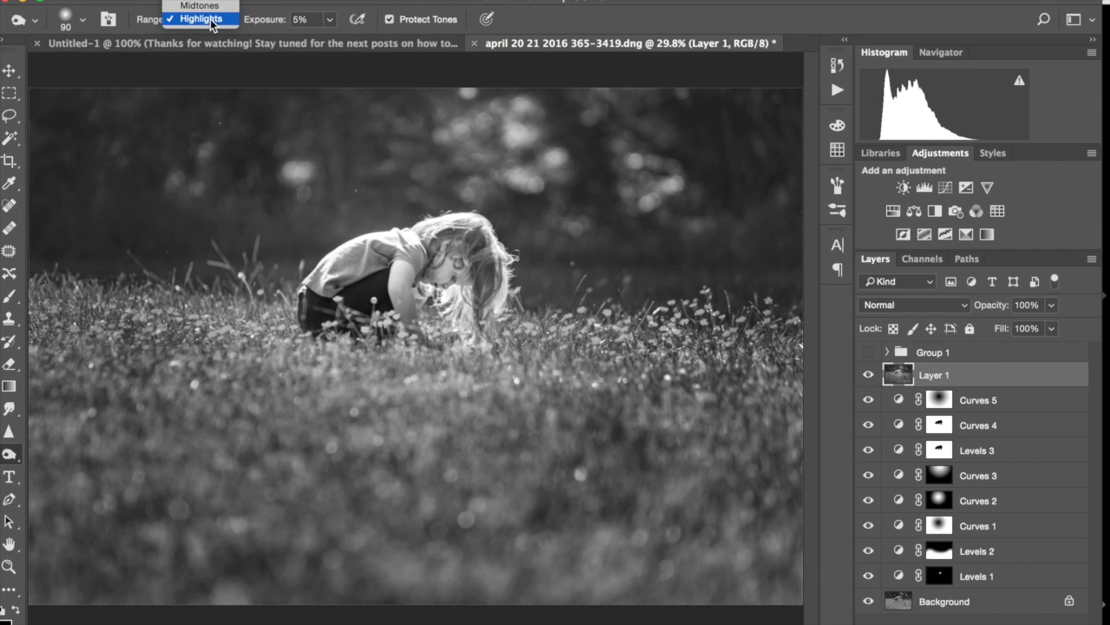
click(212, 1)
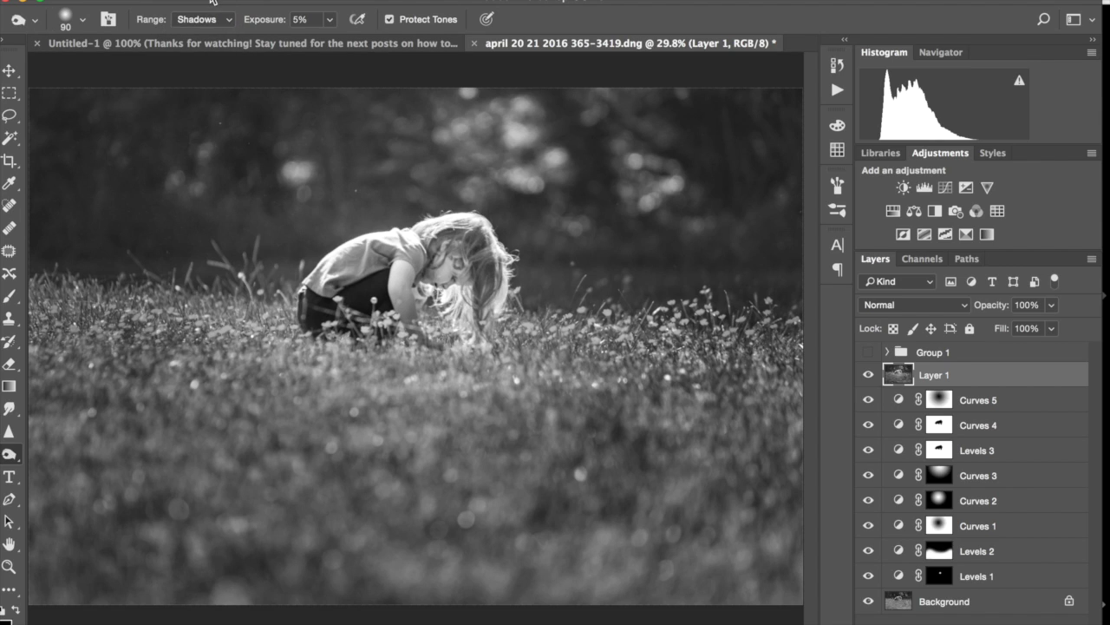
key(bracketright)
key(bracketright)
key(bracketright)
key(bracketright)
key(bracketright)
key(bracketright)
key(bracketright)
key(bracketright)
key(bracketright)
key(bracketright)
- Toggle Layer 1 on and off to compare its edits, leaving it visible
click(869, 375)
click(869, 376)
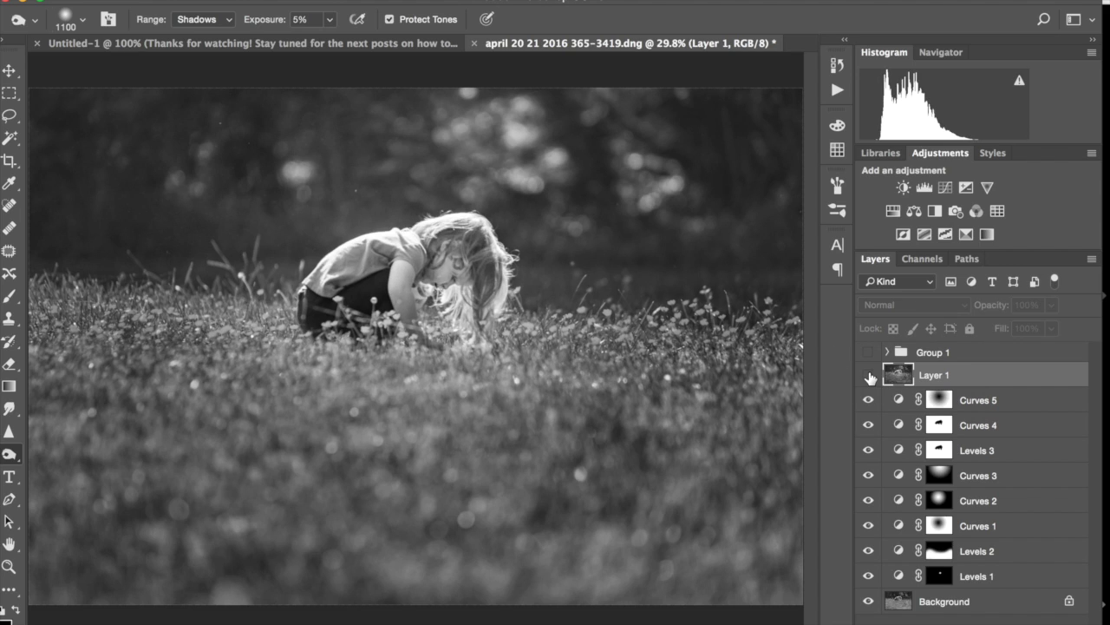
click(869, 376)
click(870, 375)
click(869, 375)
click(869, 376)
click(869, 376)
click(869, 376)
click(869, 376)
click(869, 375)
click(869, 376)
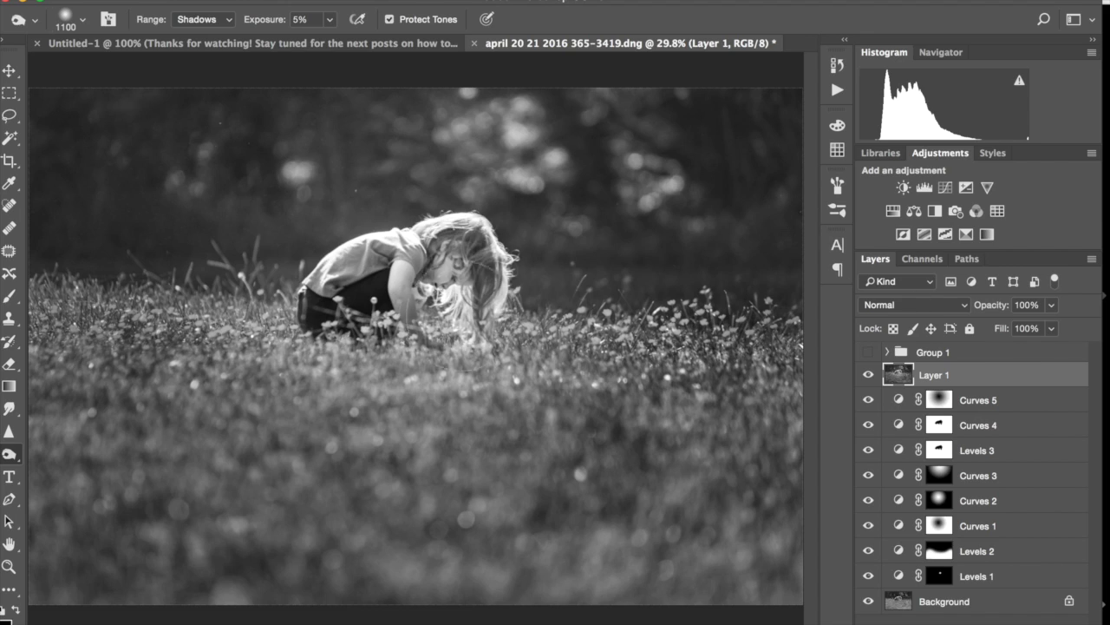
- Add a Levels adjustment layer and set its Red channel shadow output to 2
click(925, 185)
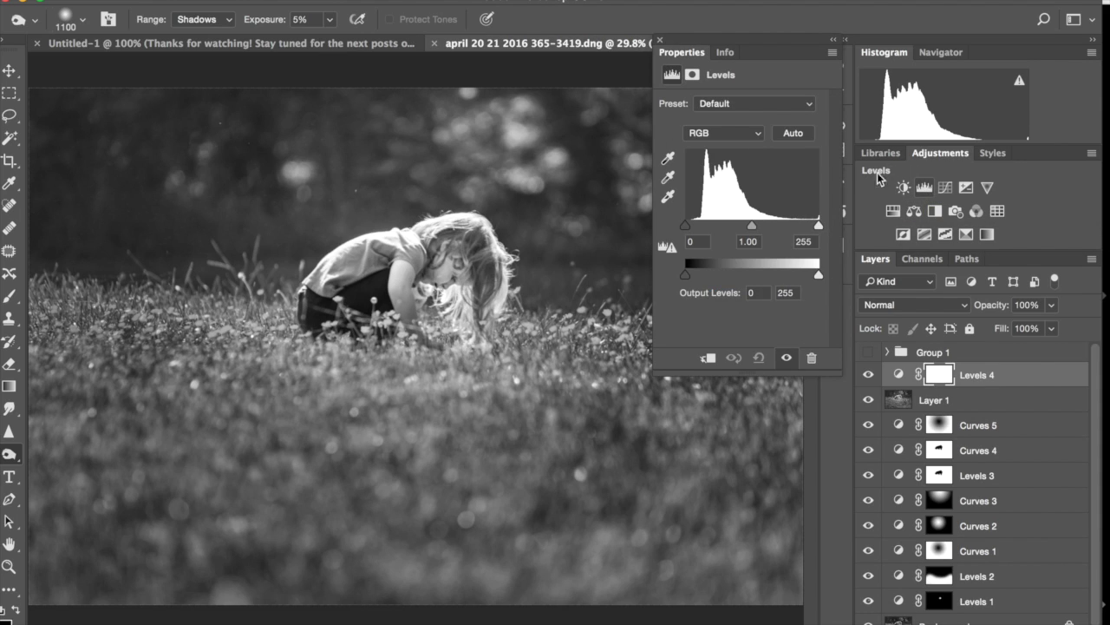
click(701, 135)
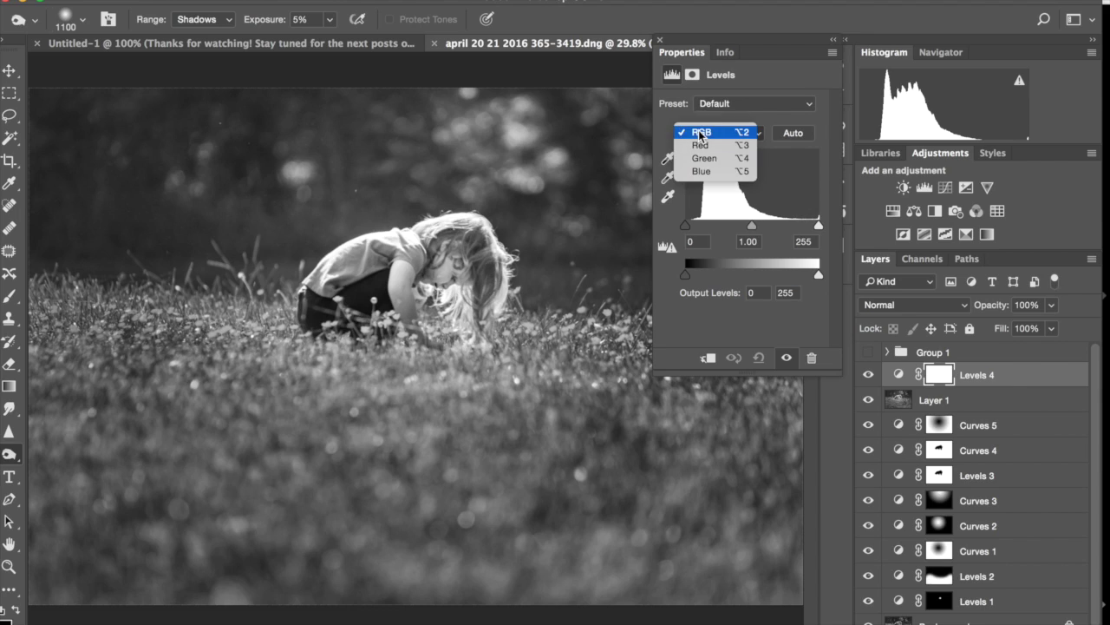
click(701, 145)
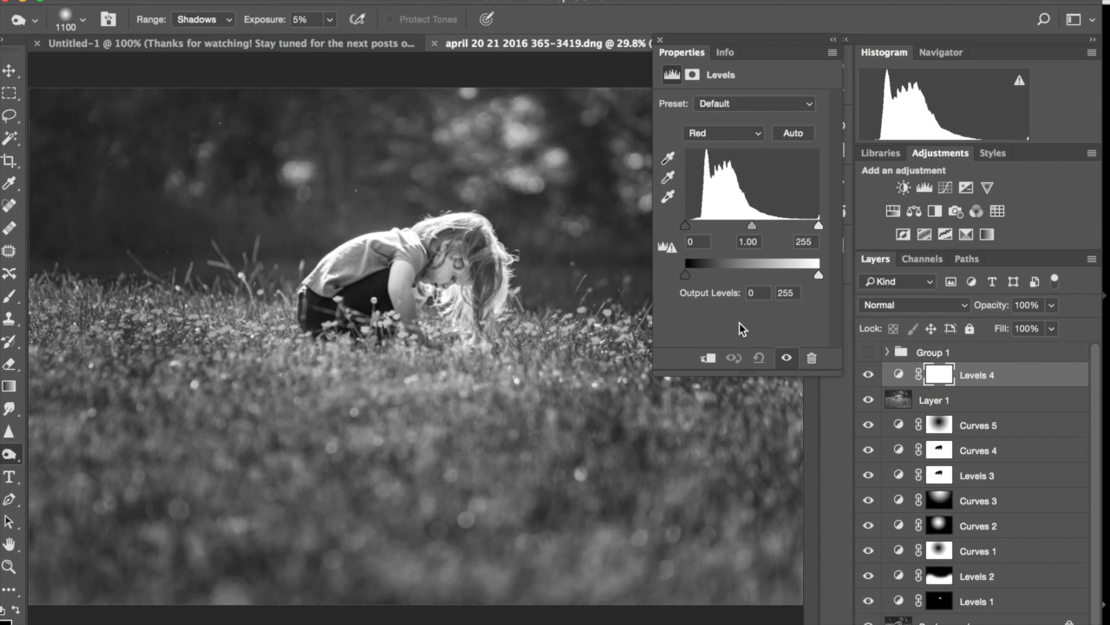
click(757, 293)
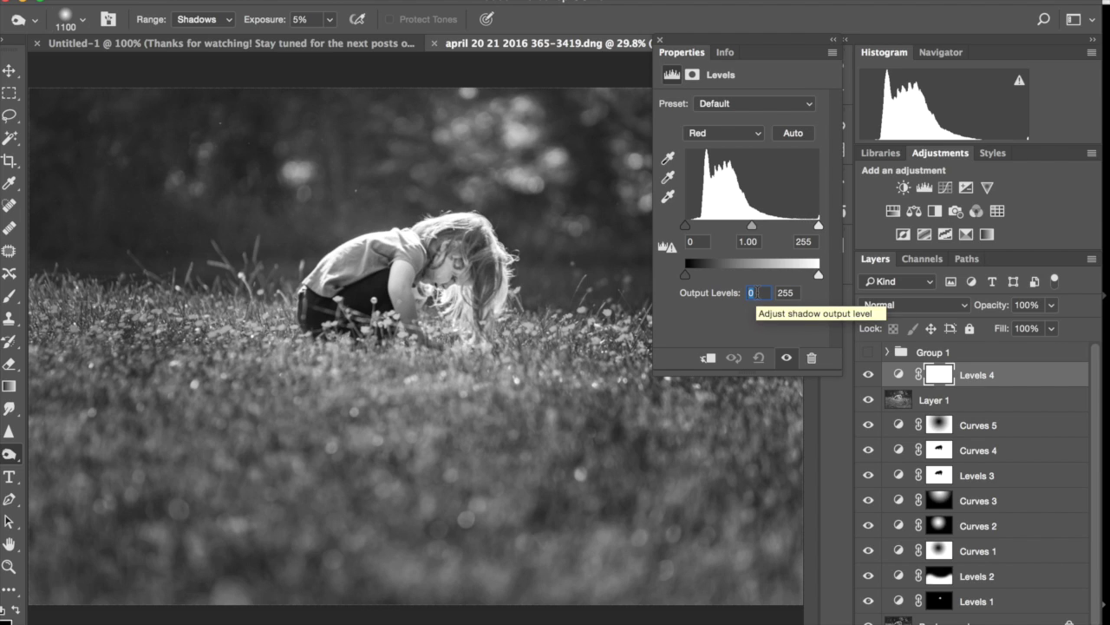
text(2)
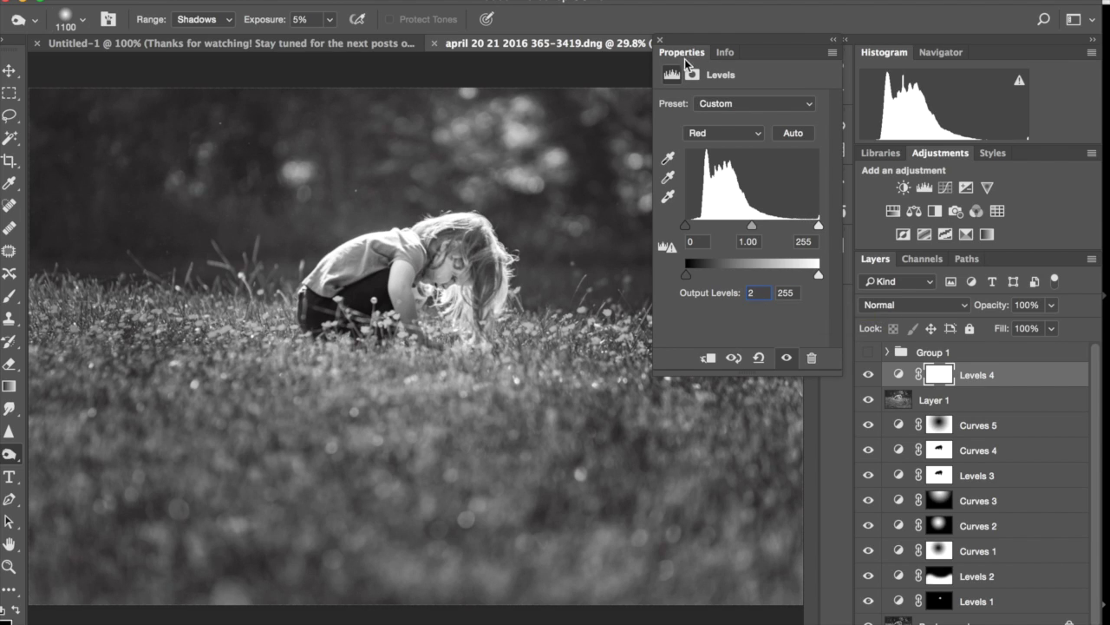
click(660, 39)
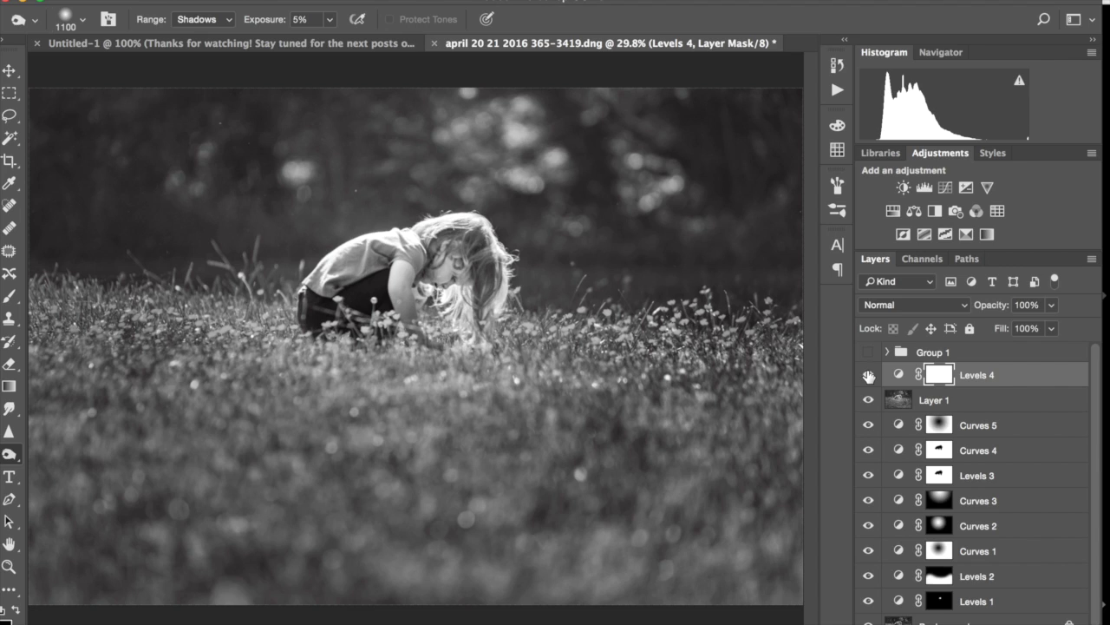
- Toggle Levels 4 on and off to compare the faint warm tint, leaving it visible
click(868, 376)
click(869, 375)
click(868, 376)
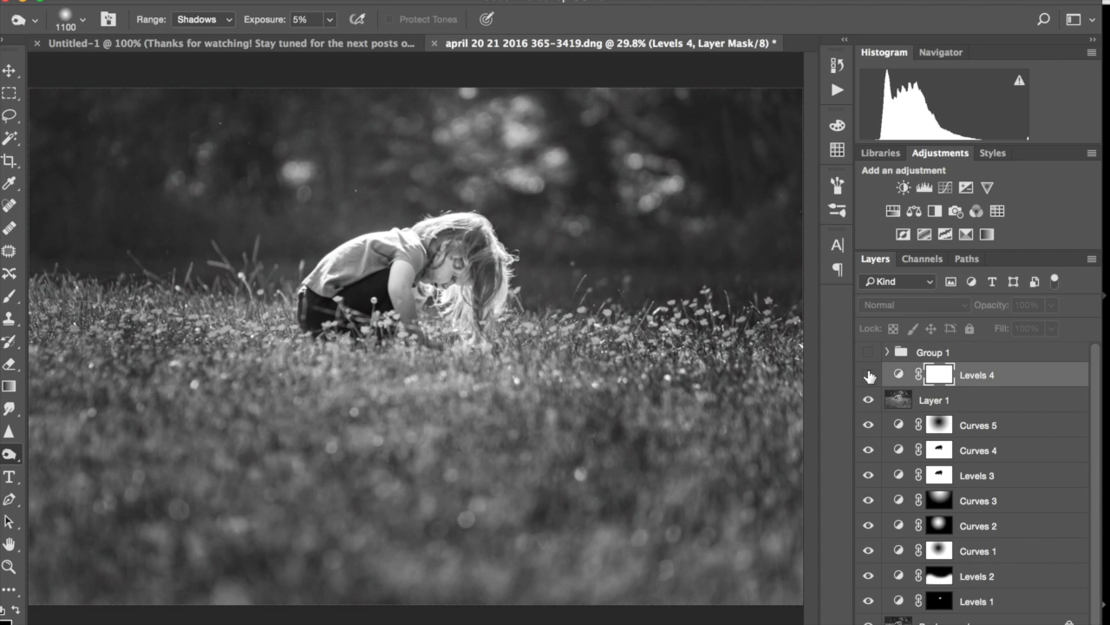
click(868, 376)
click(868, 376)
click(868, 376)
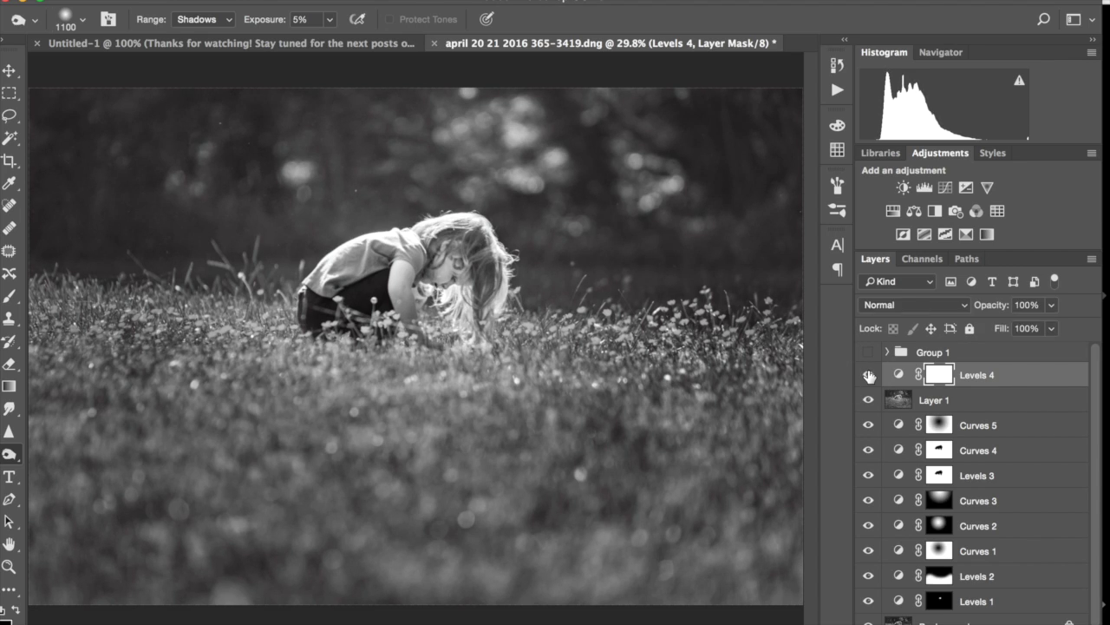
- Reopen Levels 4, raise the Red shadow output to 10, and compare it hidden and shown
double_click(901, 378)
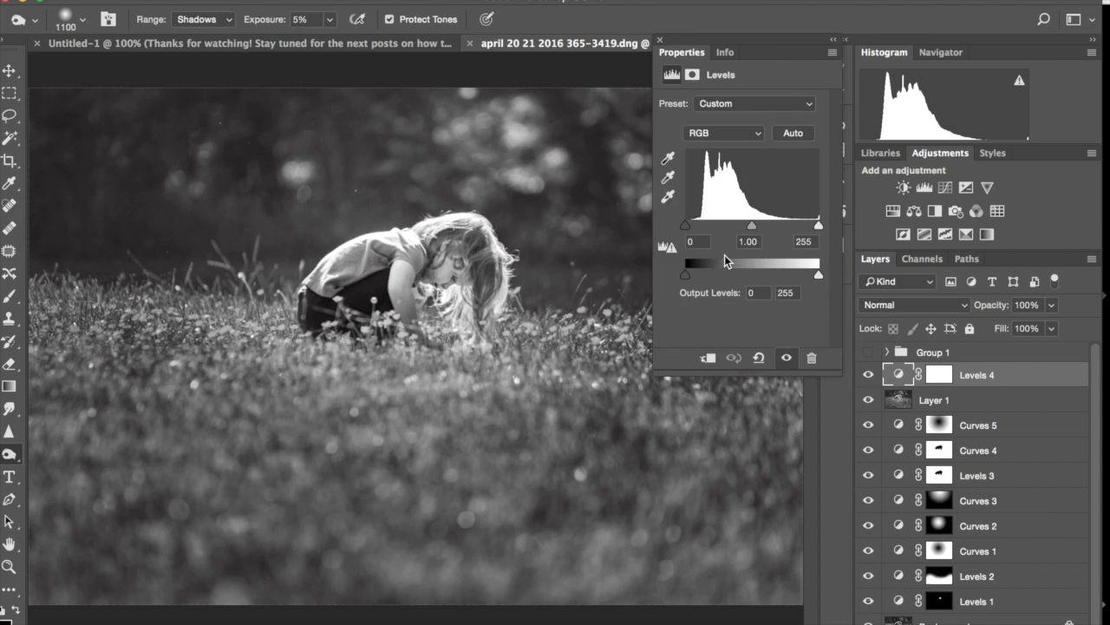
click(725, 133)
click(698, 146)
text(10)
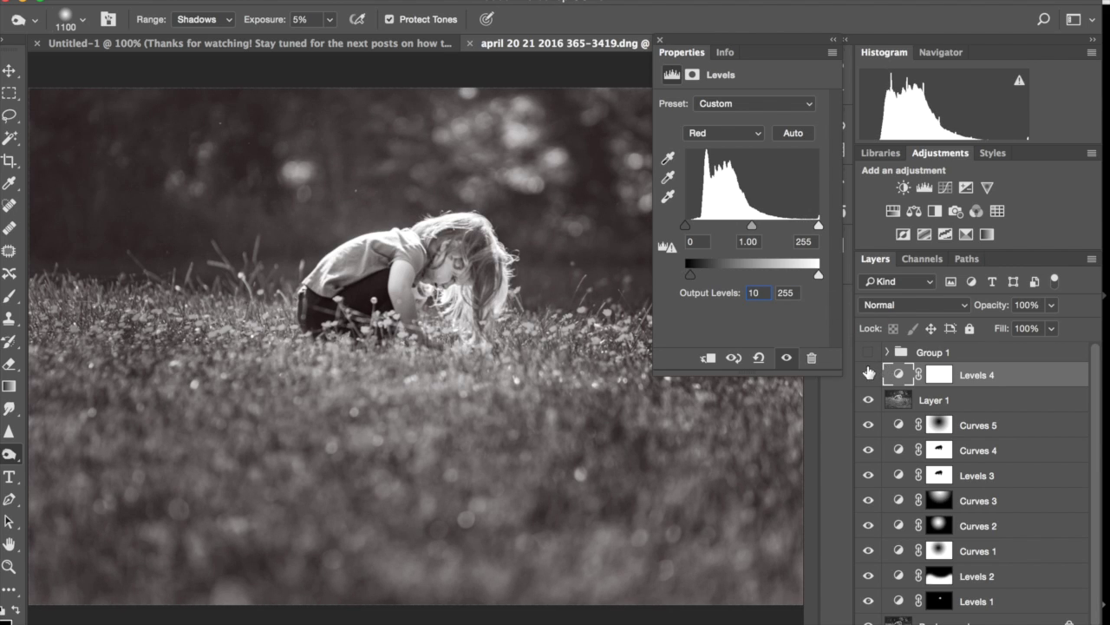
click(868, 374)
click(869, 375)
click(868, 375)
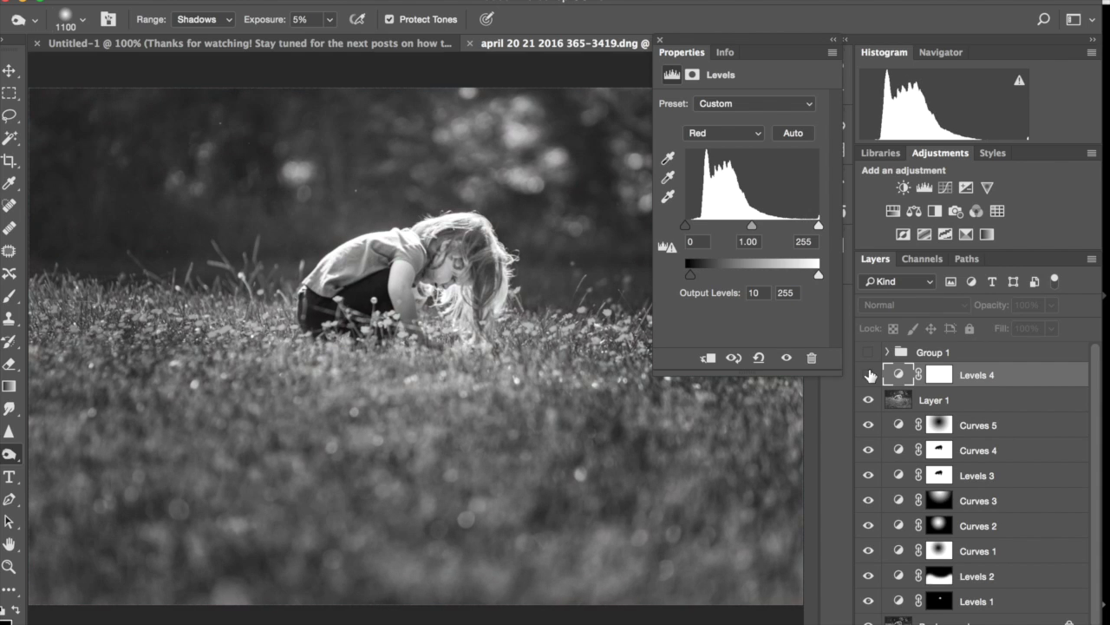
click(868, 374)
click(869, 374)
click(869, 375)
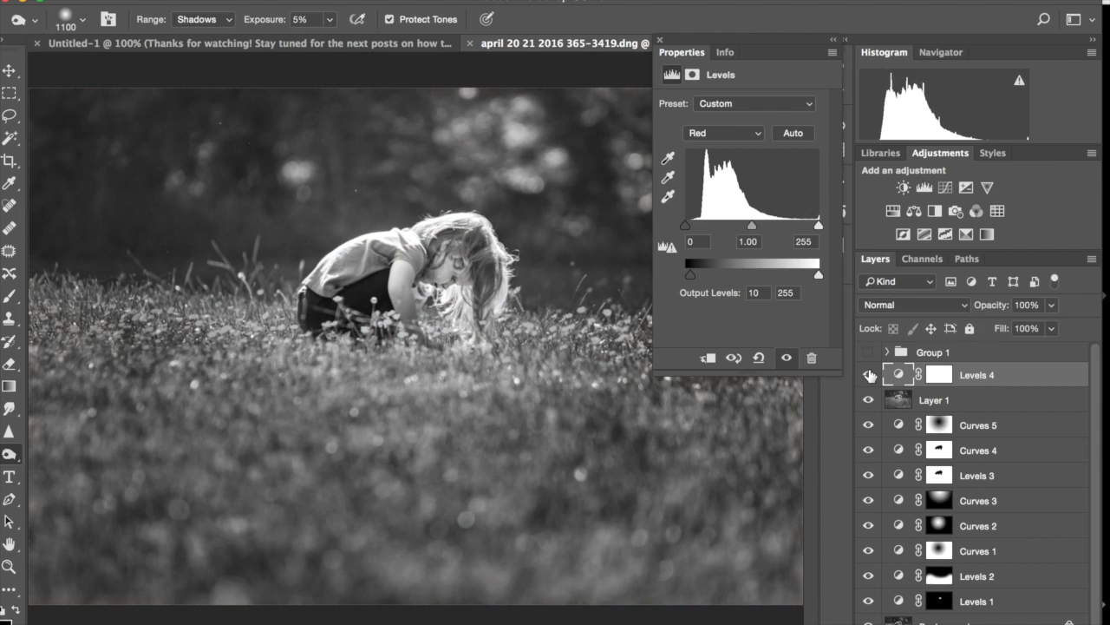
- Set the Red shadow output back to 2, close the settings, and compare Levels 4 on and off
click(755, 292)
text(2)
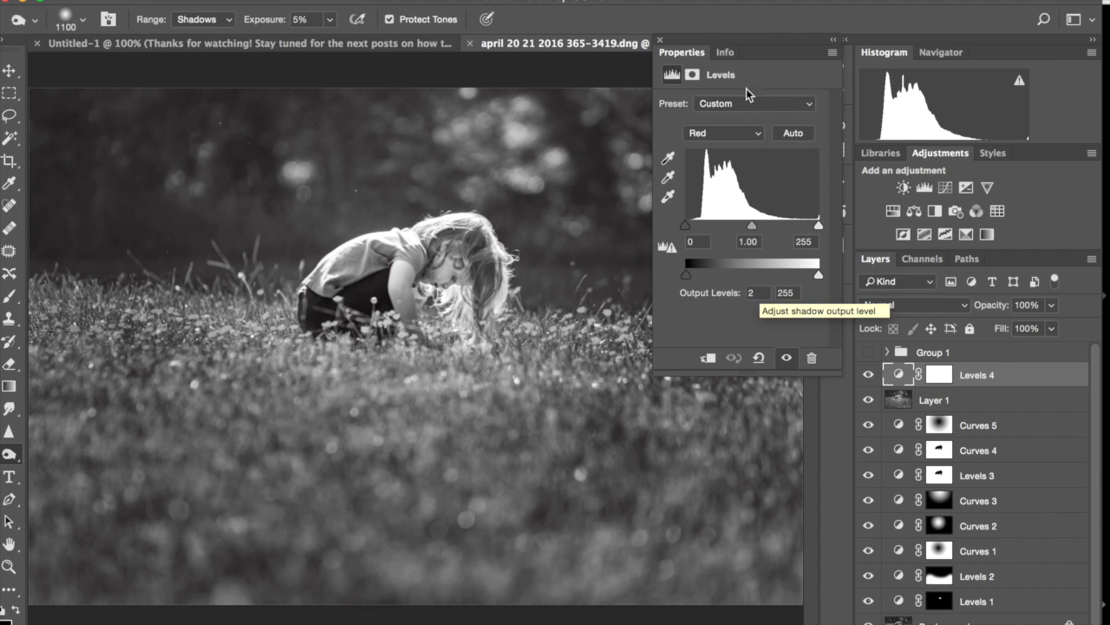
click(664, 51)
click(868, 375)
click(868, 374)
click(869, 375)
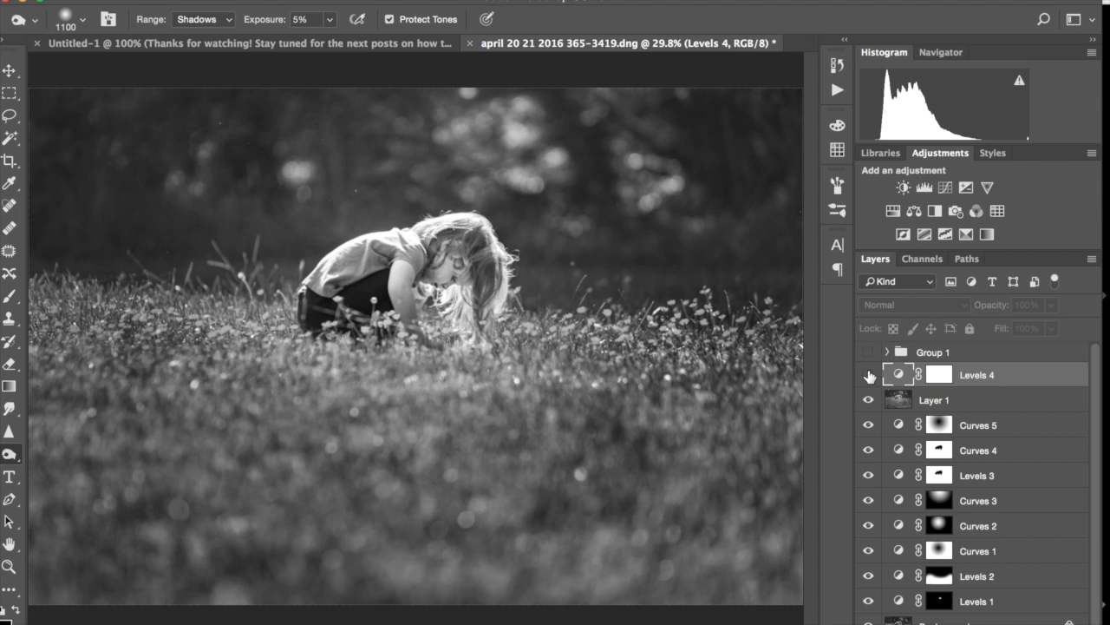
click(868, 374)
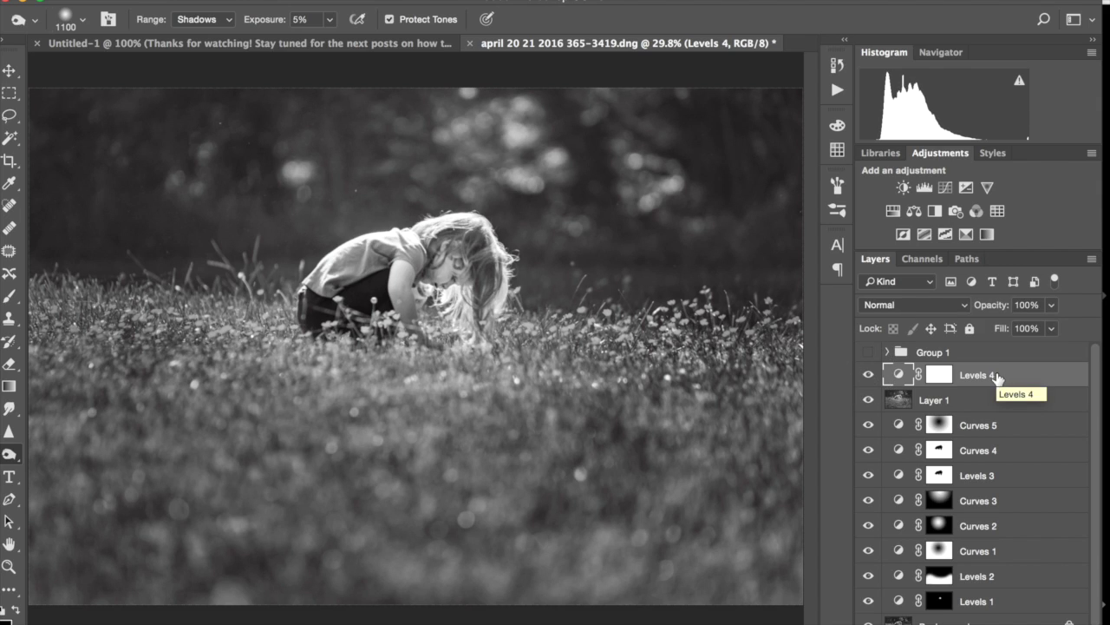
- Add a Brightness/Contrast adjustment with contrast 5, followed by a default Exposure layer
click(903, 187)
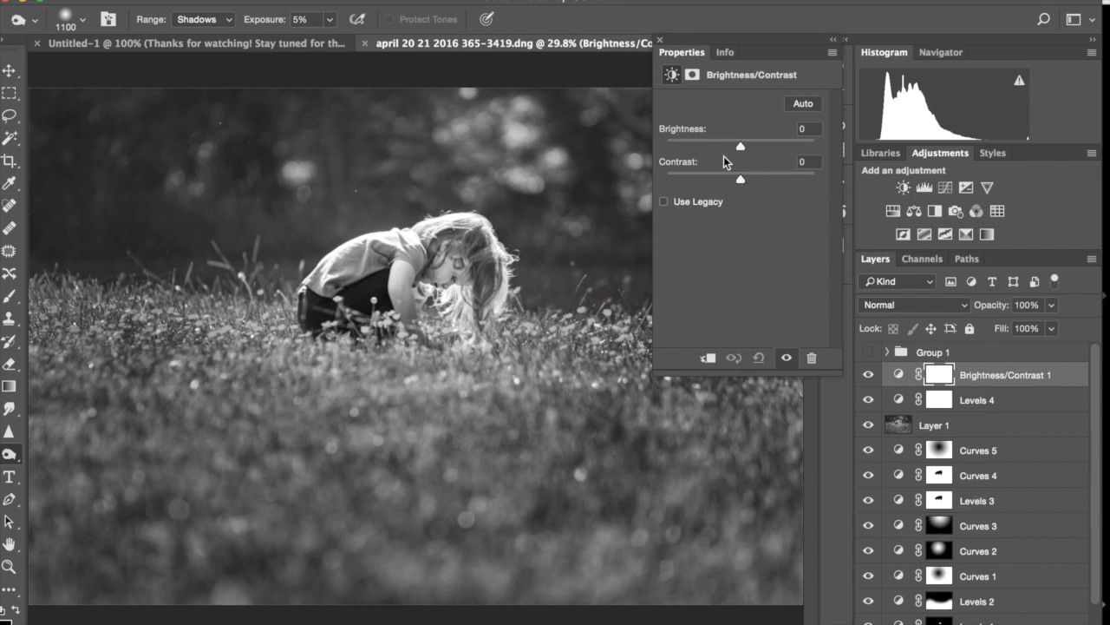
drag(743, 180, 744, 175)
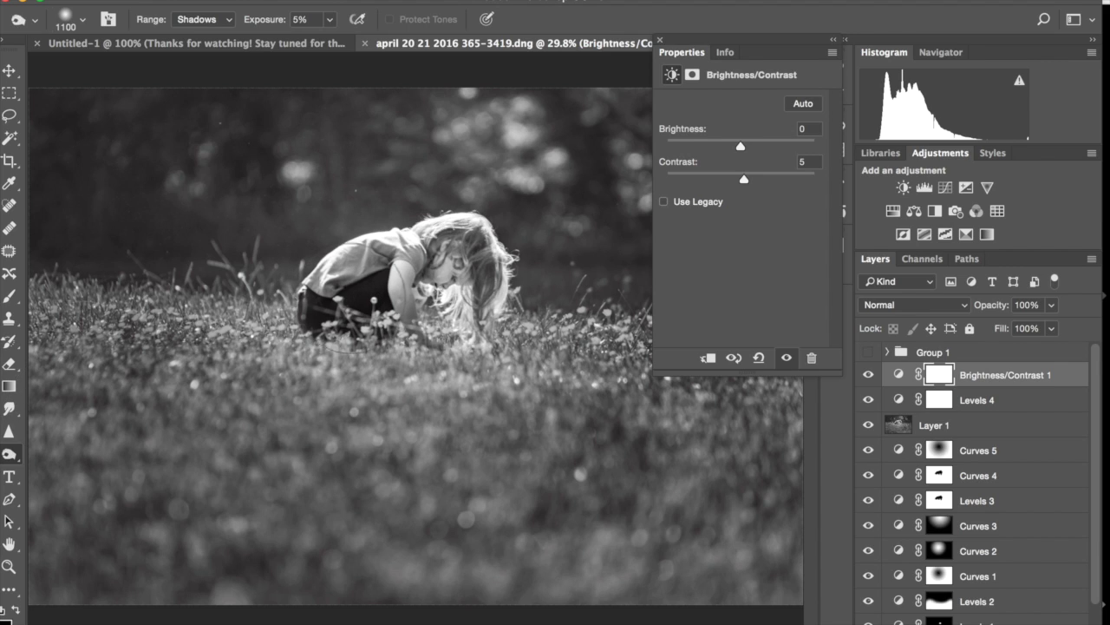
click(661, 40)
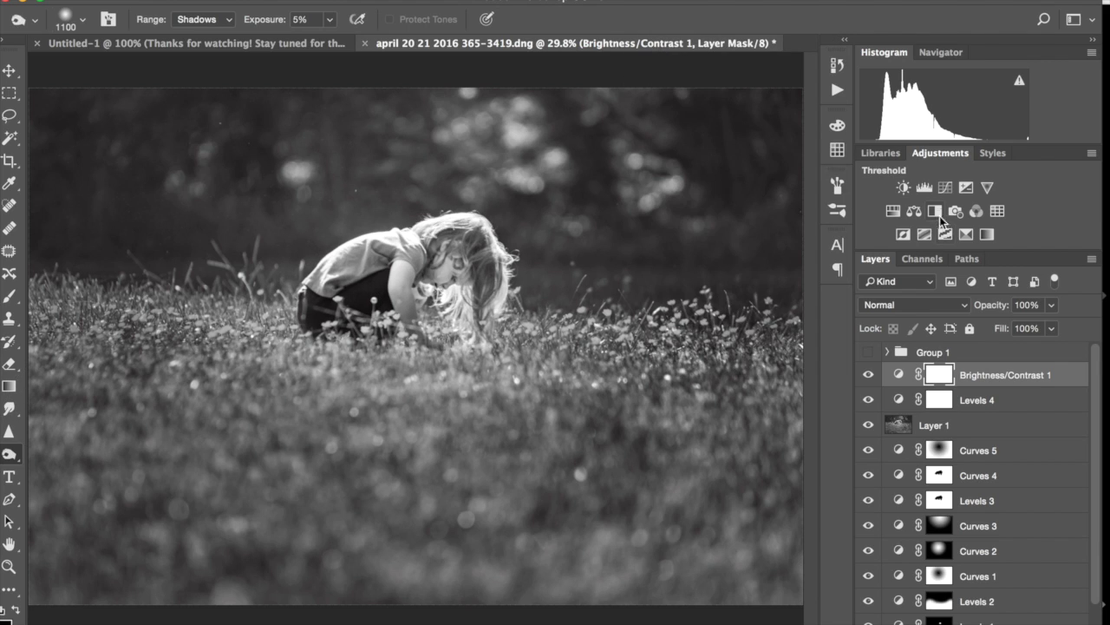
click(968, 187)
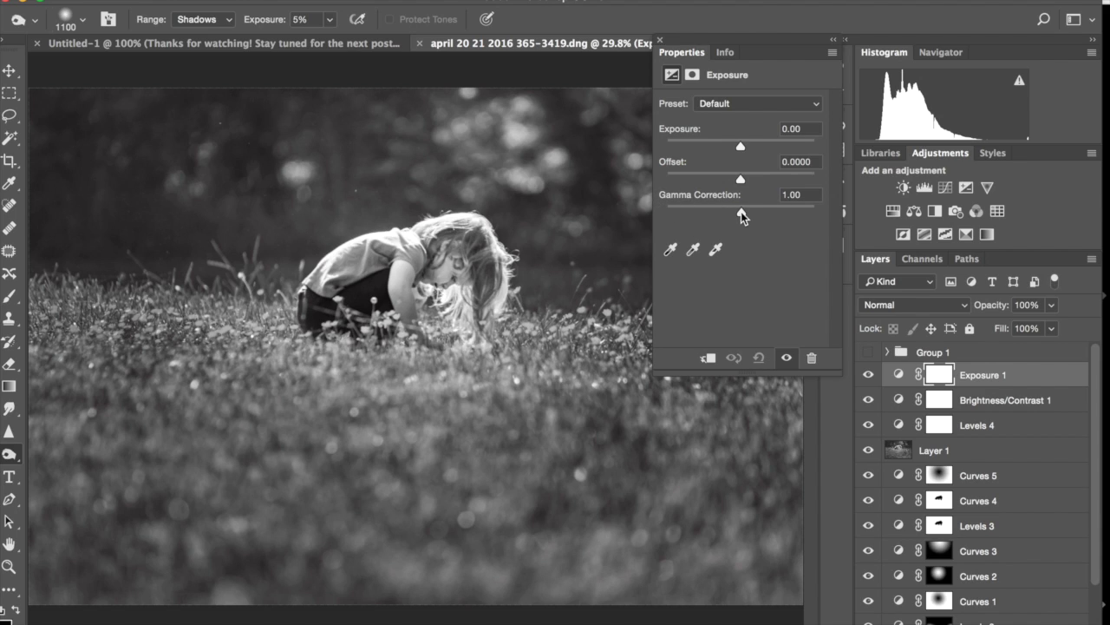
- Lower Exposure 1's gamma correction to 0.90 and compare the image with it on and off
drag(741, 212, 746, 211)
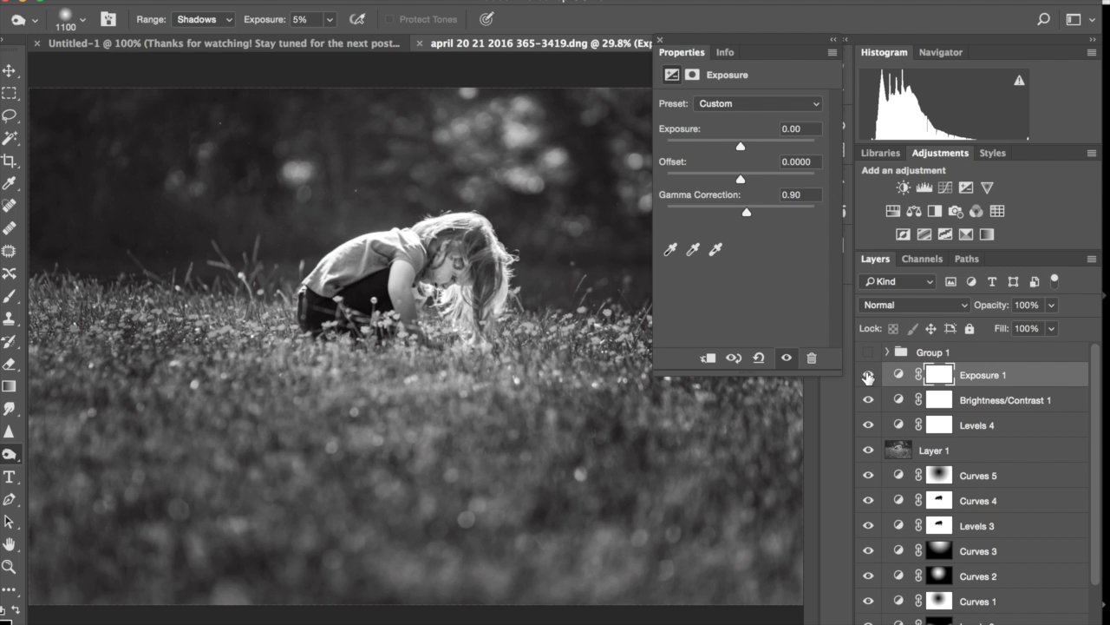
click(867, 375)
click(867, 375)
click(867, 375)
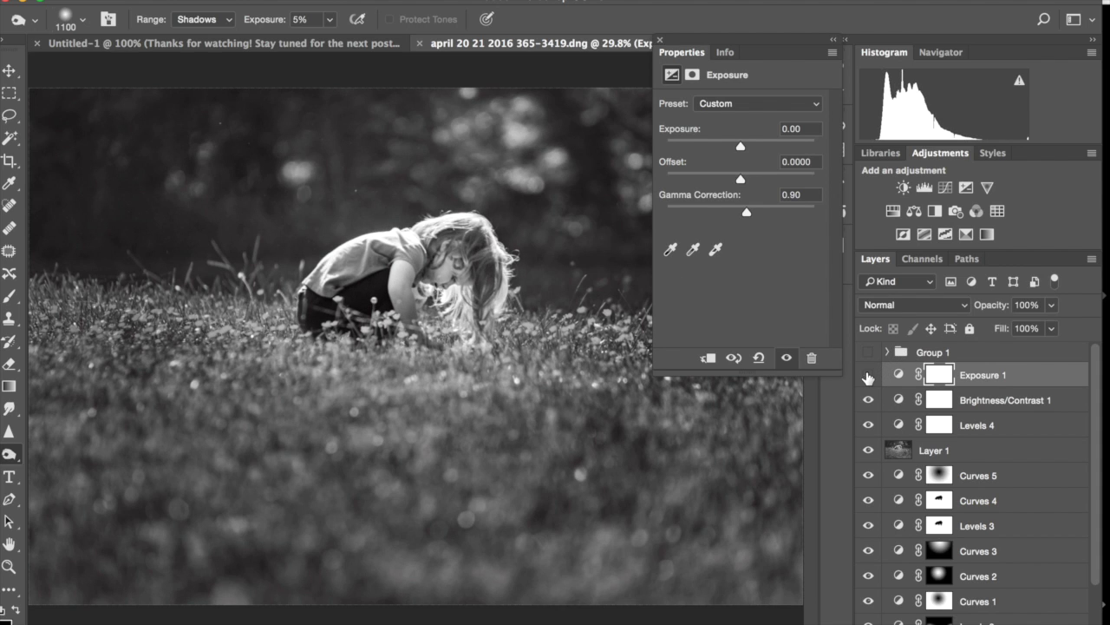
click(867, 375)
click(868, 374)
click(867, 375)
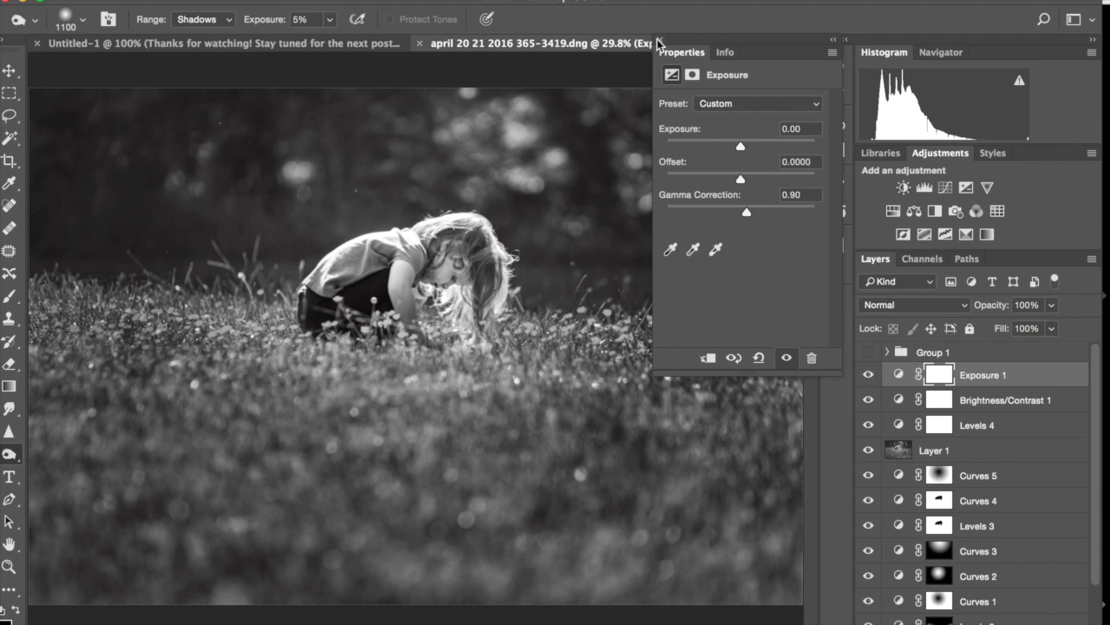
click(660, 40)
scroll(1016, 469, down, 1)
scroll(1016, 469, up, 1)
scroll(1016, 470, down, 1)
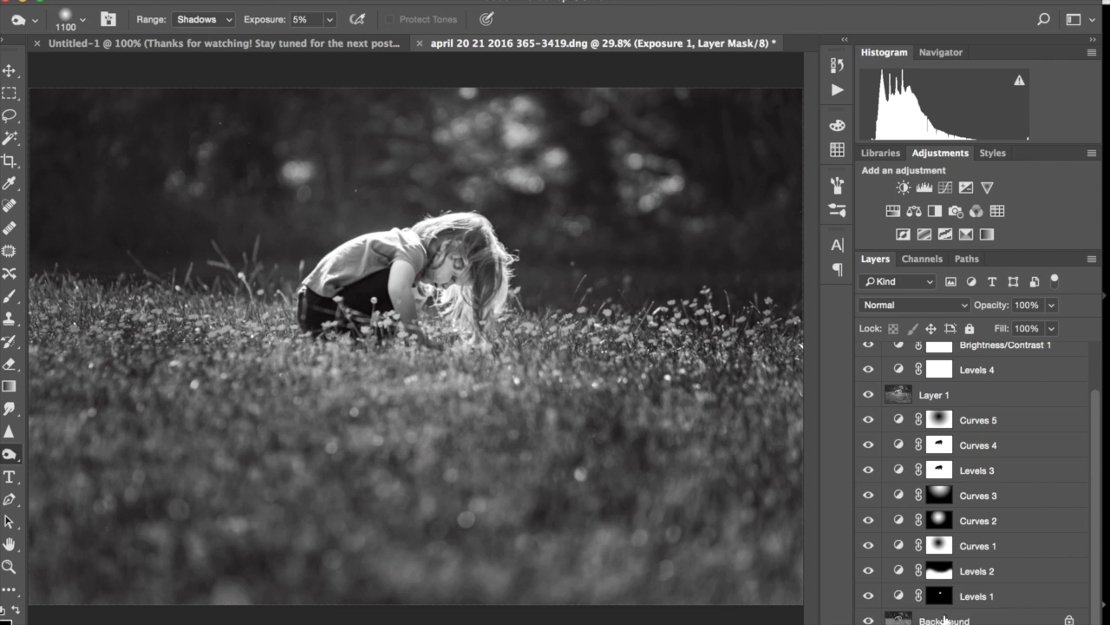
- Repeatedly solo the Background layer against the full edit, ending with all layers visible
alt+click(869, 620)
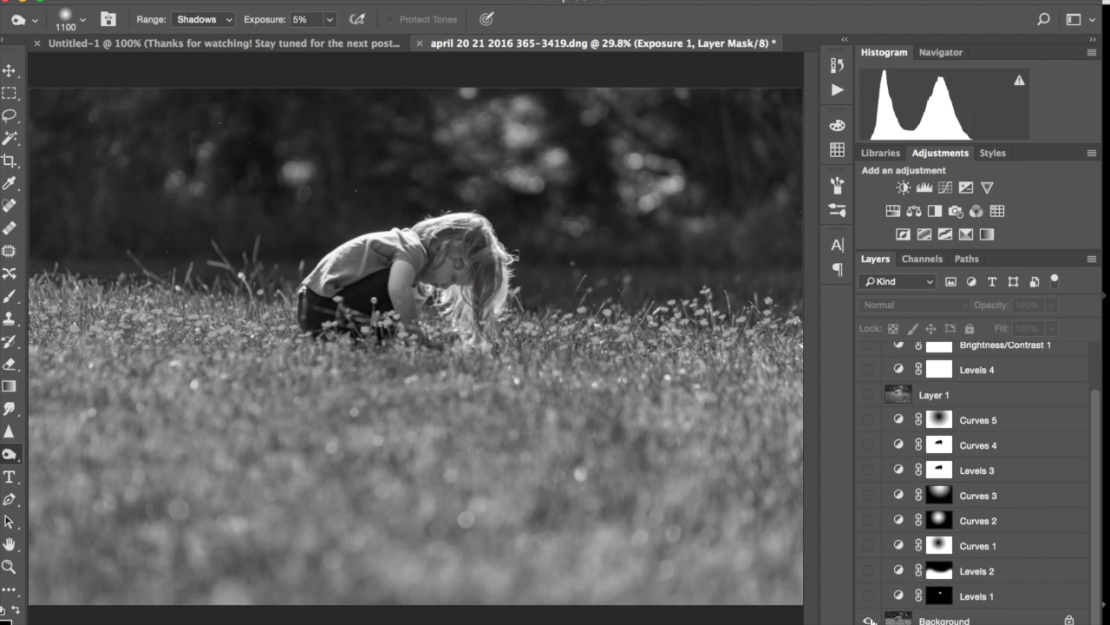
alt+click(869, 619)
alt+click(869, 619)
alt+click(869, 619)
alt+click(869, 619)
alt+click(869, 619)
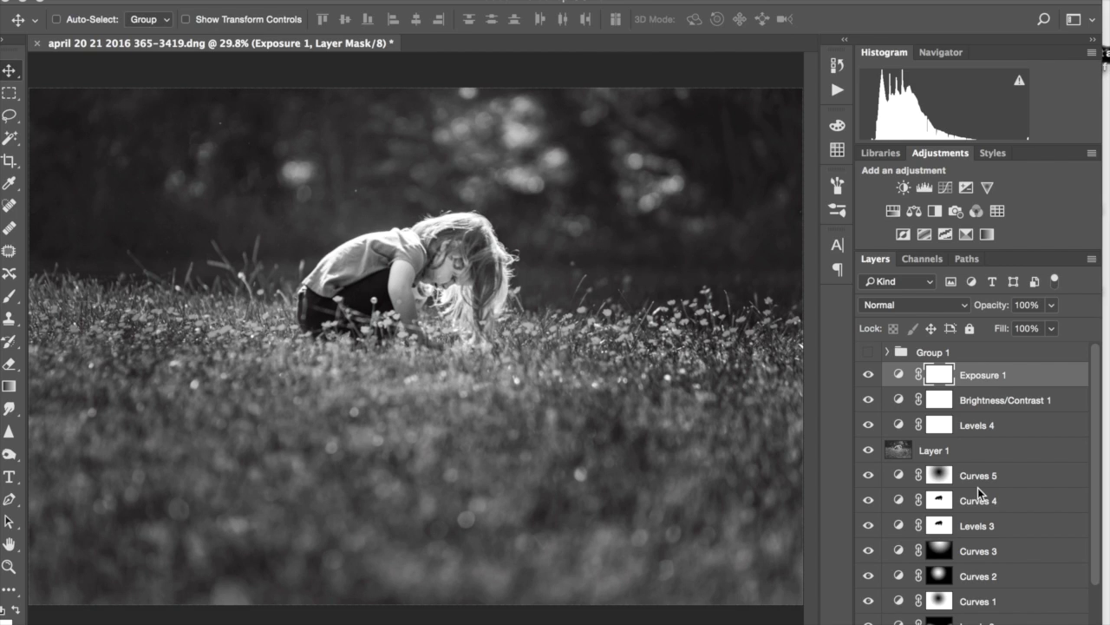
- Select the Exposure 1 layer and stamp all visible layers into a new Layer 2 with Cmd+Opt+Shift+E
scroll(973, 394, down, 2)
scroll(973, 394, up, 2)
click(1026, 382)
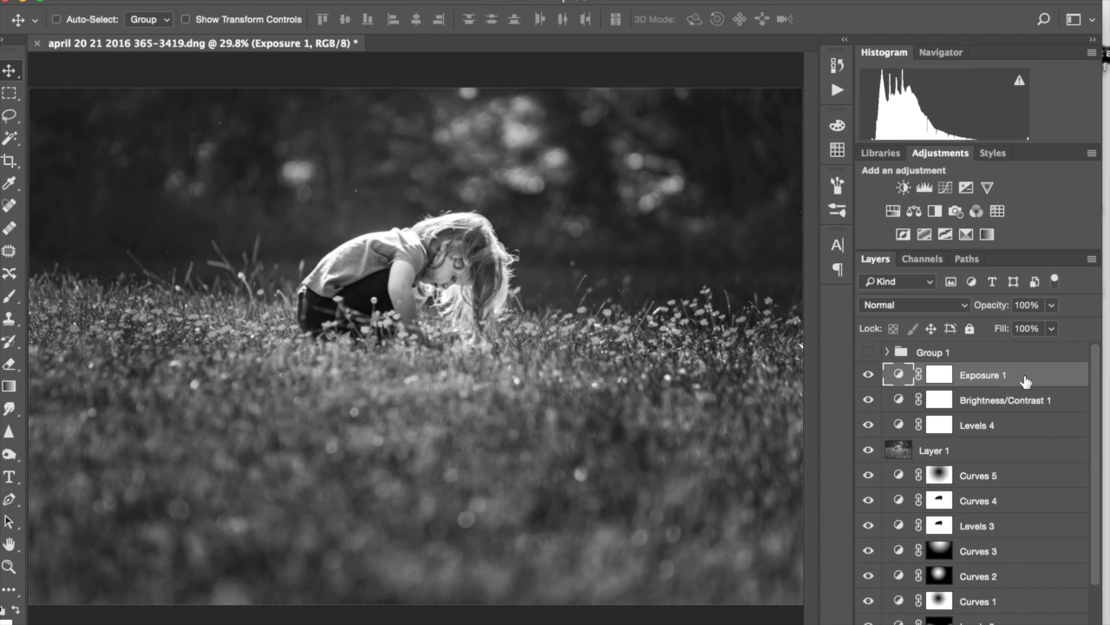
key(super)
key(alt+shift+super+e)
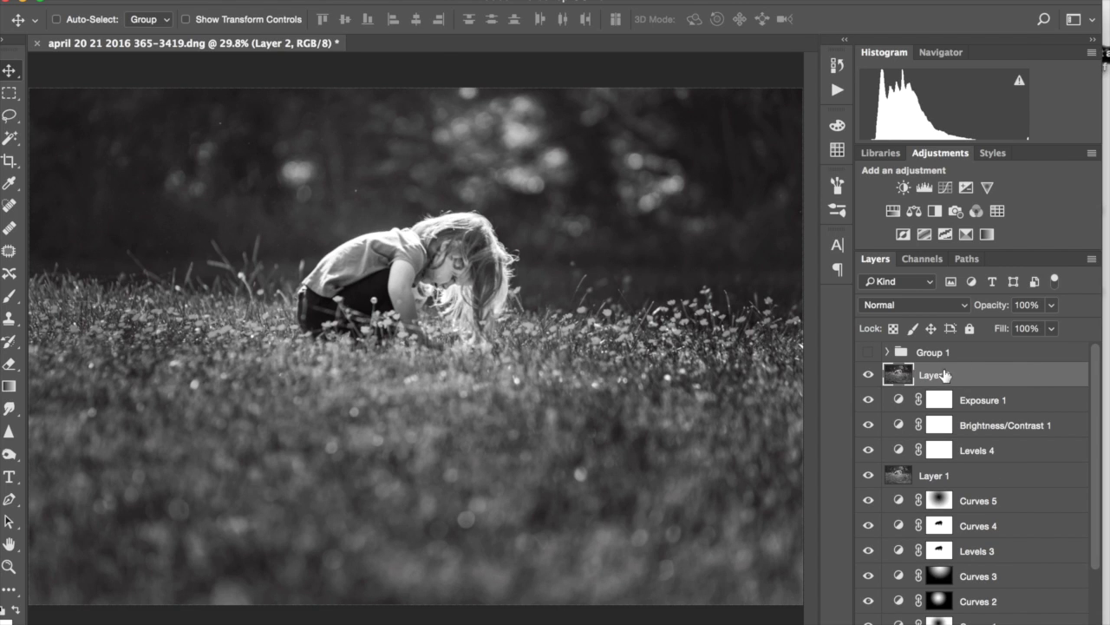
- Apply a Radial Blur of amount 10, Spin, Best quality to Layer 2, then compare with the sharp image
click(868, 375)
click(869, 375)
mouse_move(950, 374)
mouse_down()
mouse_move(1004, 367)
mouse_move(1012, 446)
mouse_move(991, 401)
mouse_move(950, 384)
mouse_up()
click(433, 1)
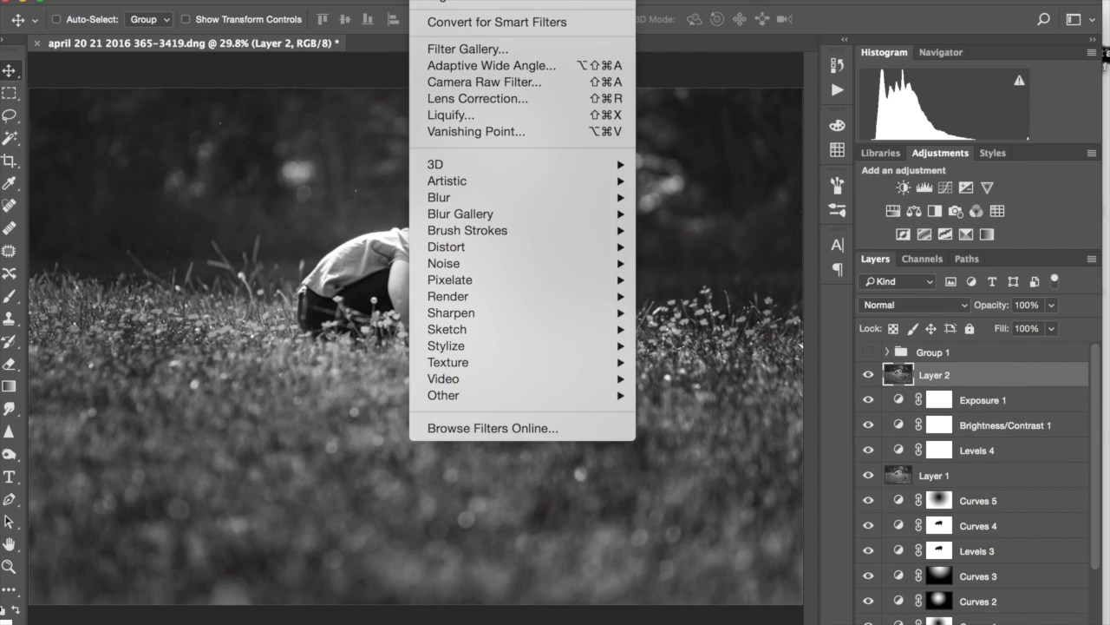
mouse_move(477, 197)
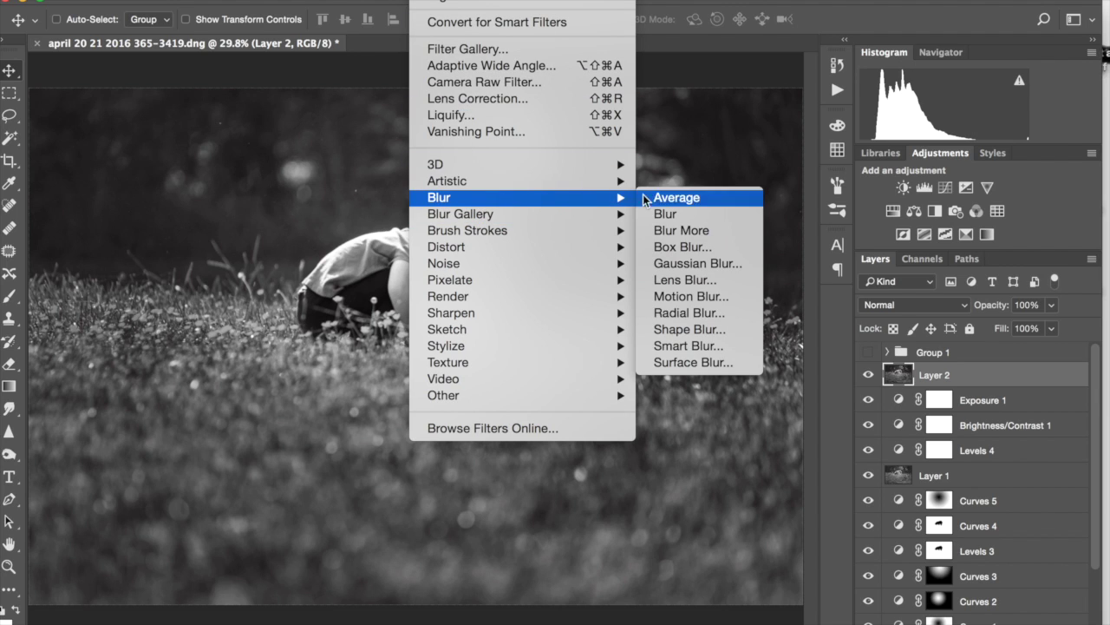
click(686, 311)
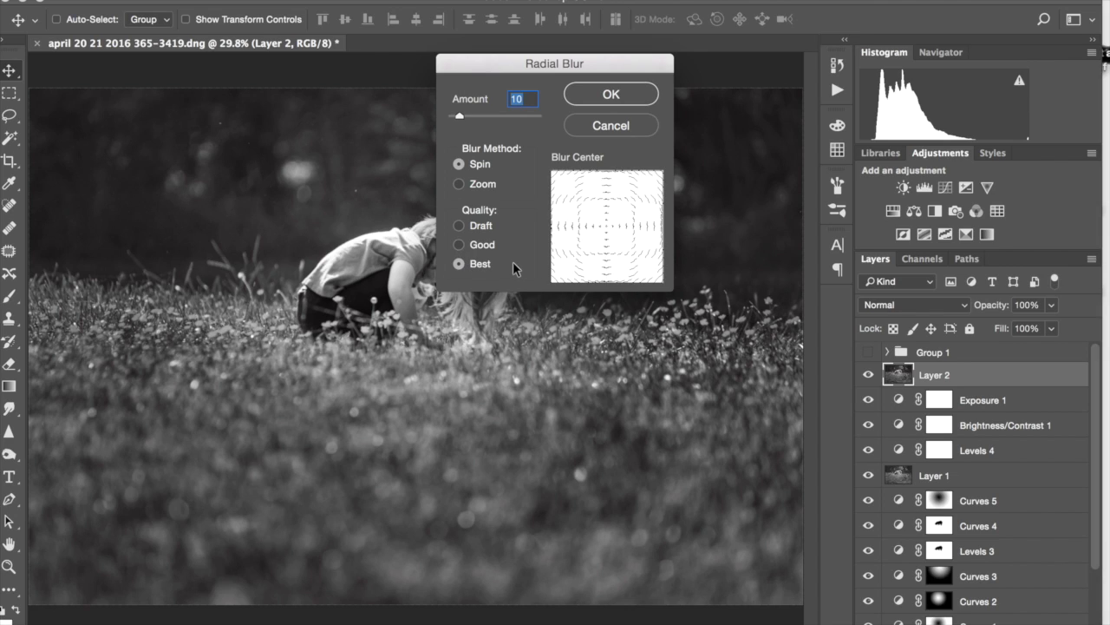
click(635, 96)
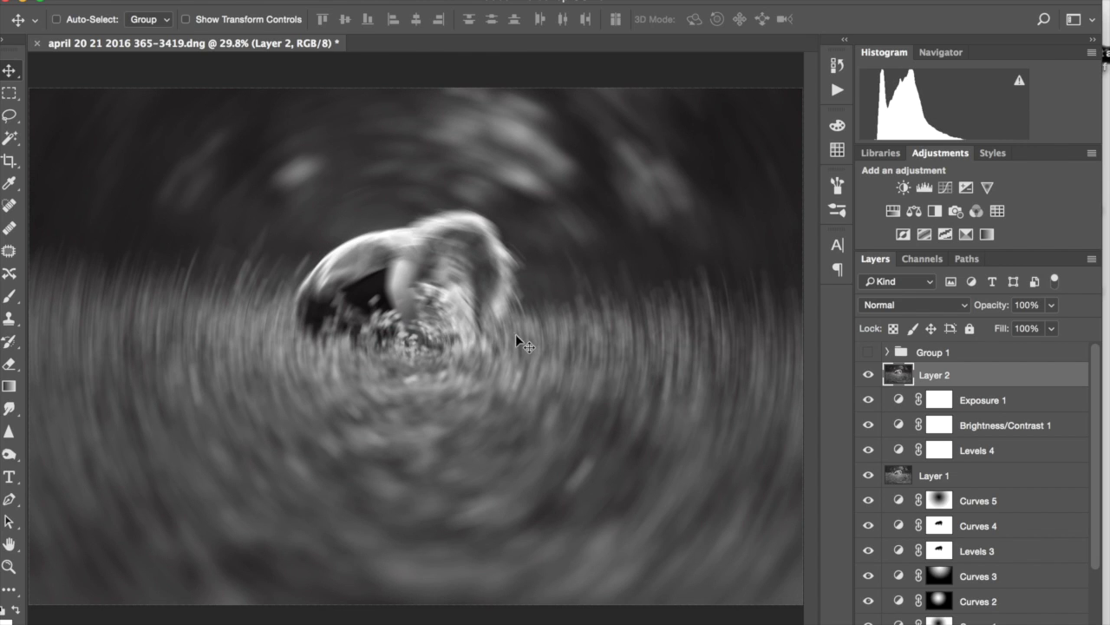
click(868, 375)
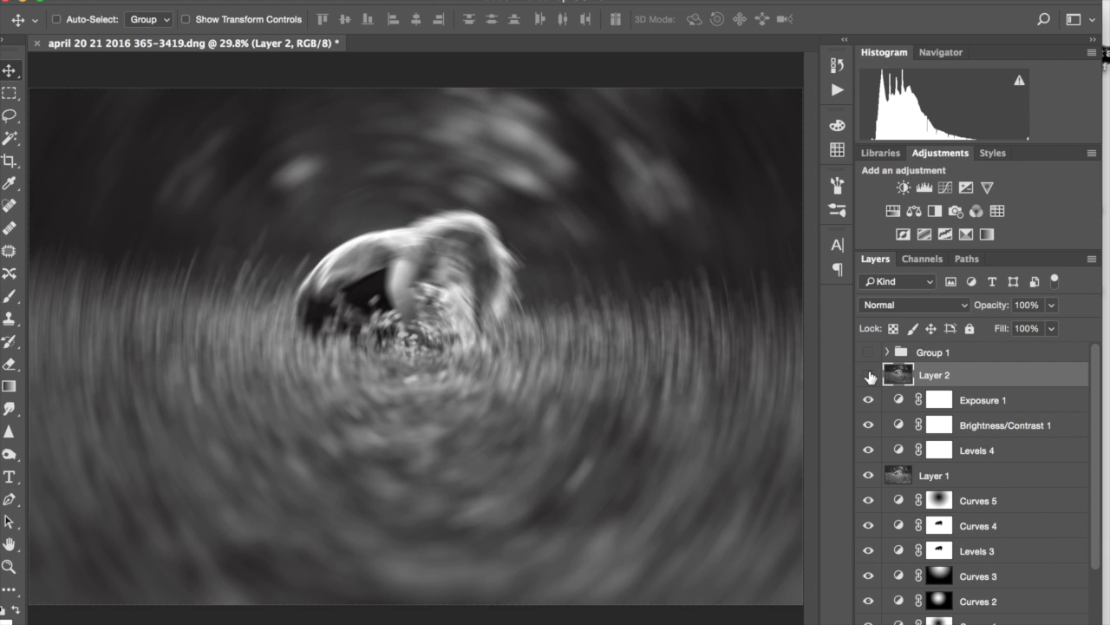
click(868, 374)
- Make the spin-blurred Layer 2 visible again after the comparison
click(868, 375)
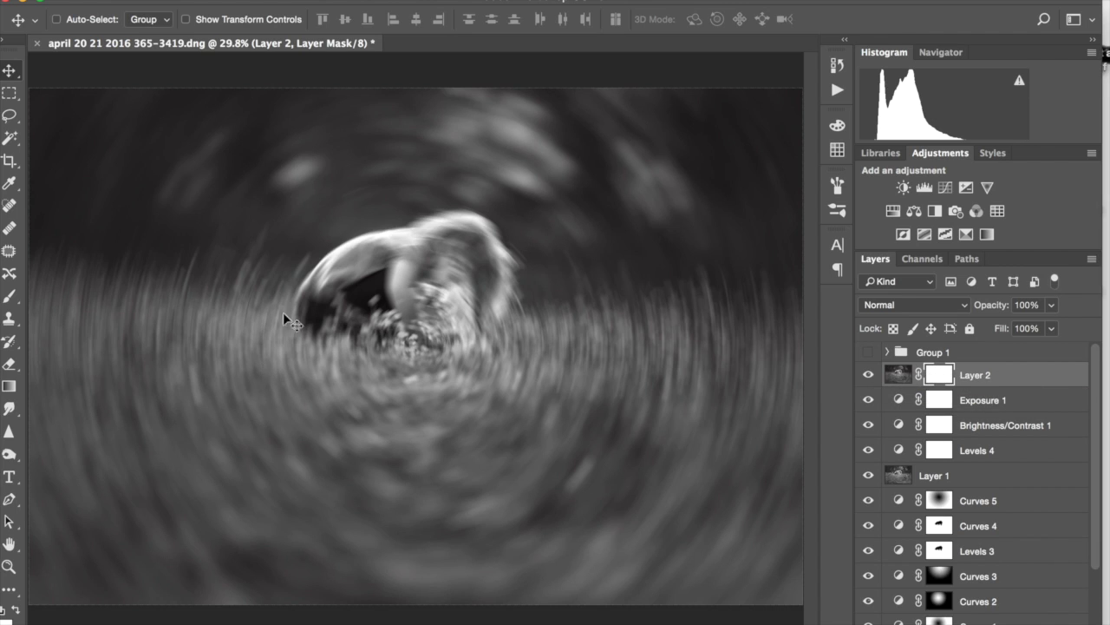
- Draw a gradient on Layer 2's mask from the girl outward so she stays sharp
click(11, 386)
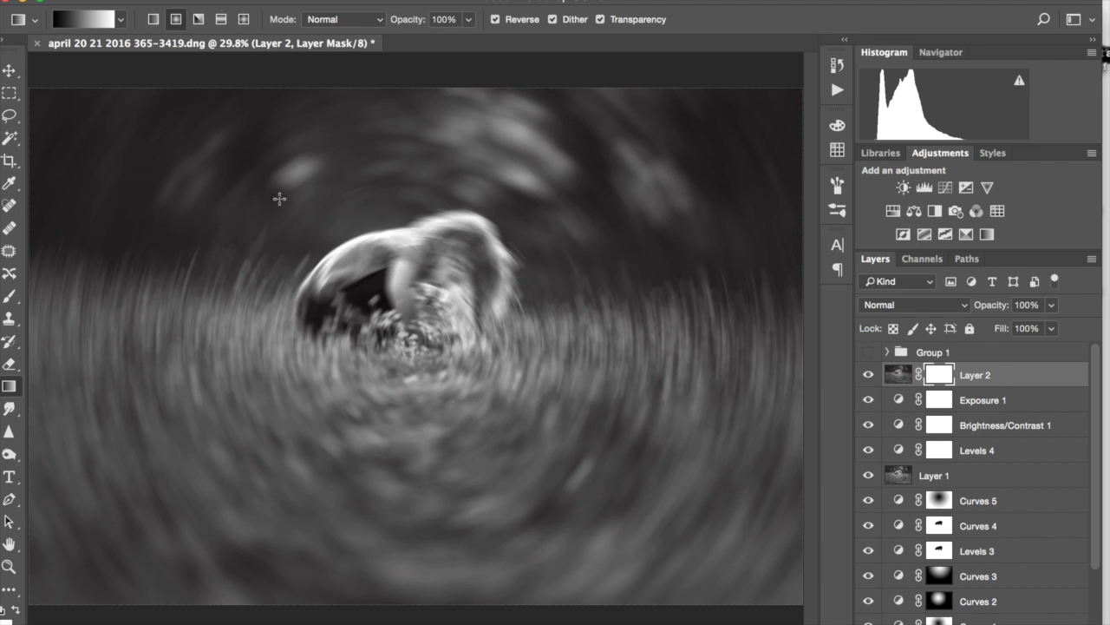
drag(378, 273, 590, 456)
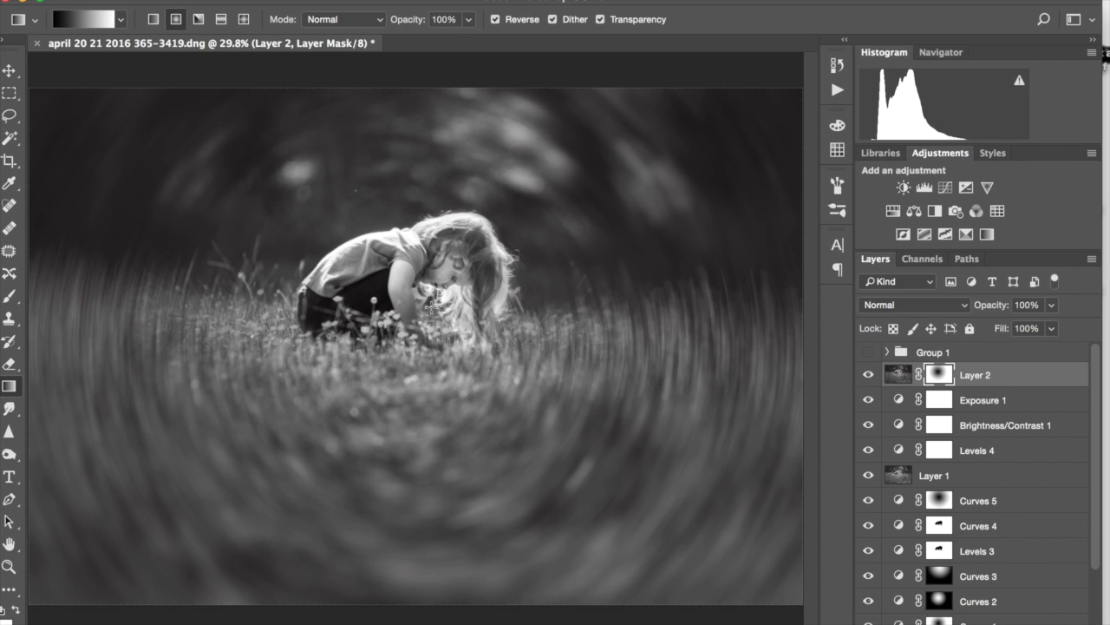
drag(408, 299, 642, 470)
drag(516, 375, 761, 556)
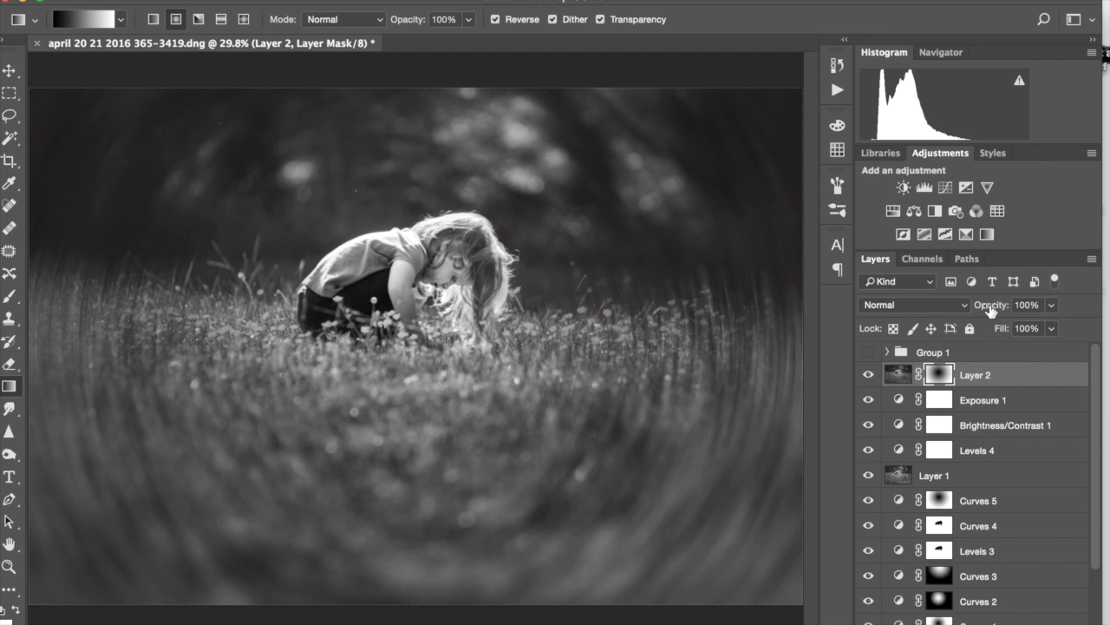
- Lower Layer 2's opacity, compare it on and off, then hide it and select Exposure 1
drag(990, 310, 954, 307)
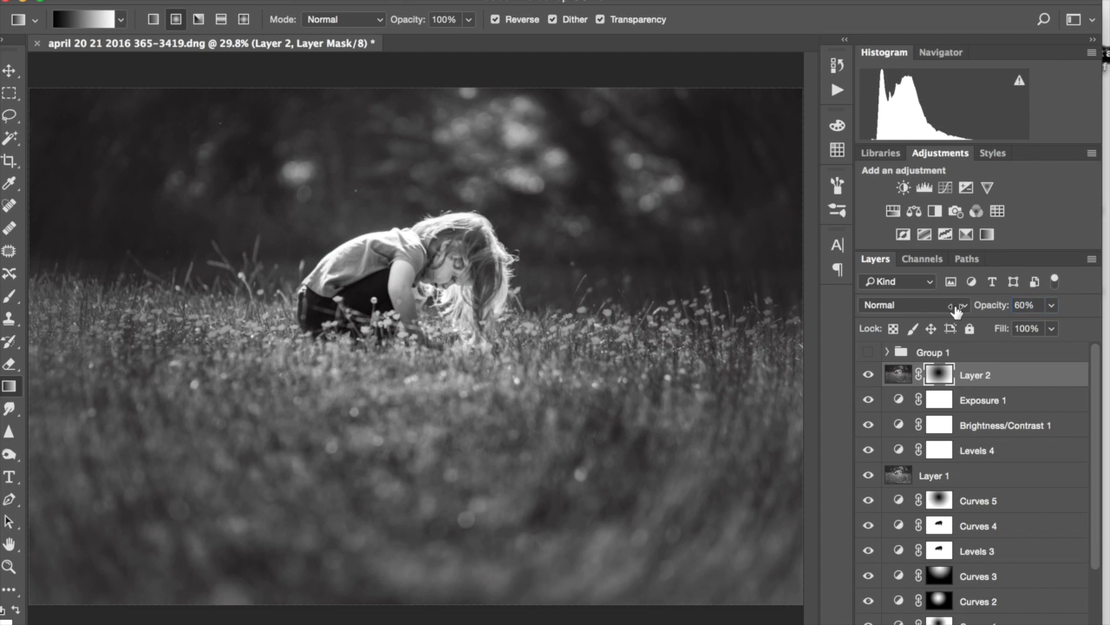
click(868, 375)
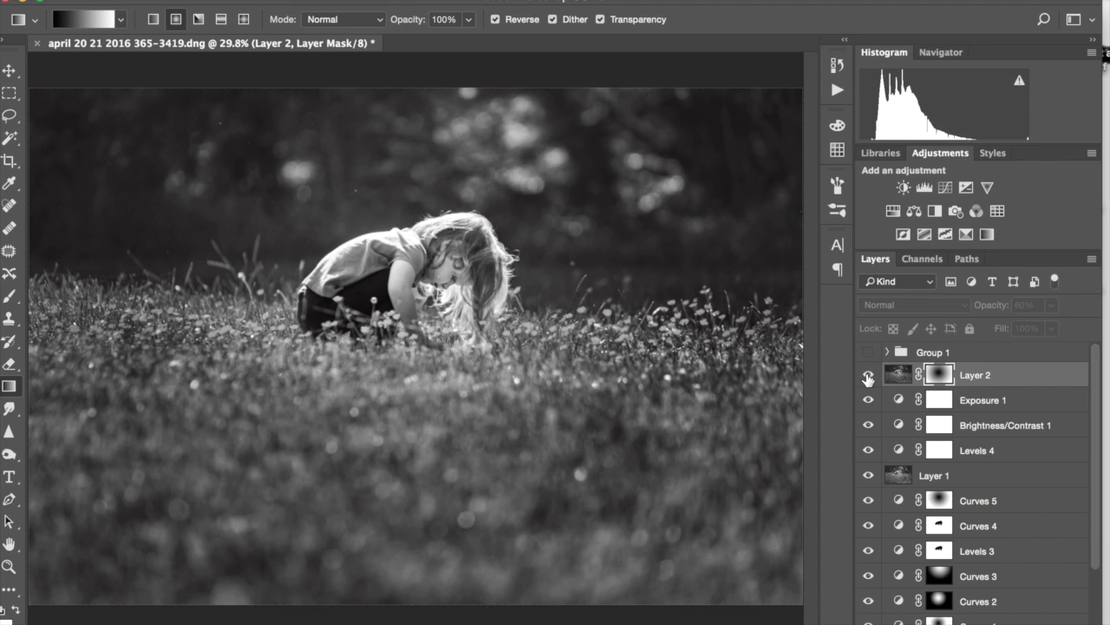
click(868, 377)
click(868, 376)
click(869, 377)
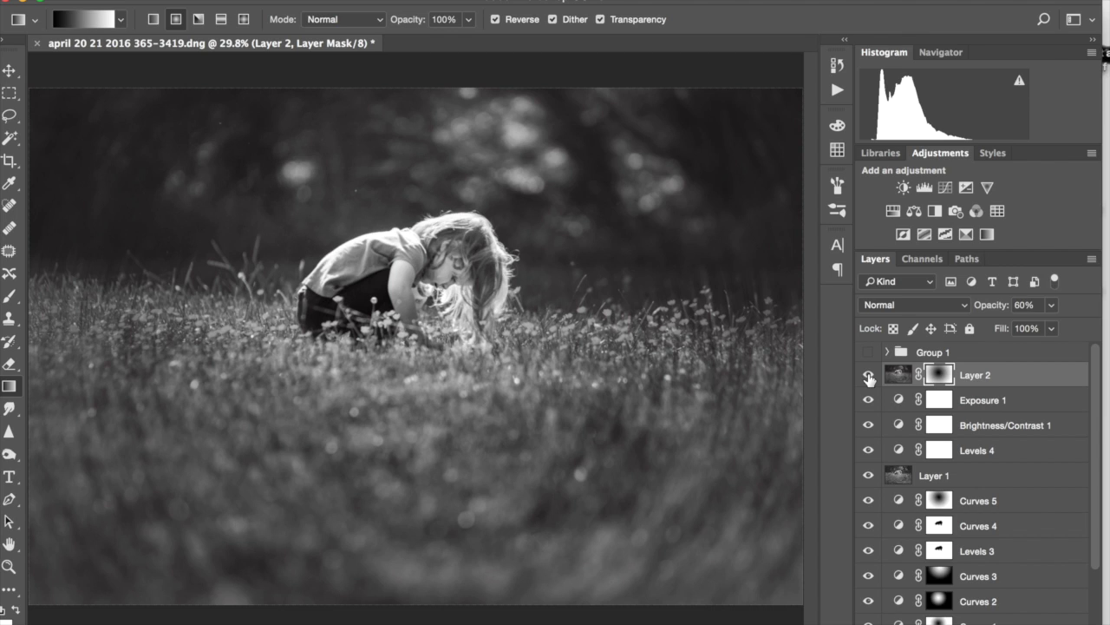
click(868, 377)
key(alt+bracketleft)
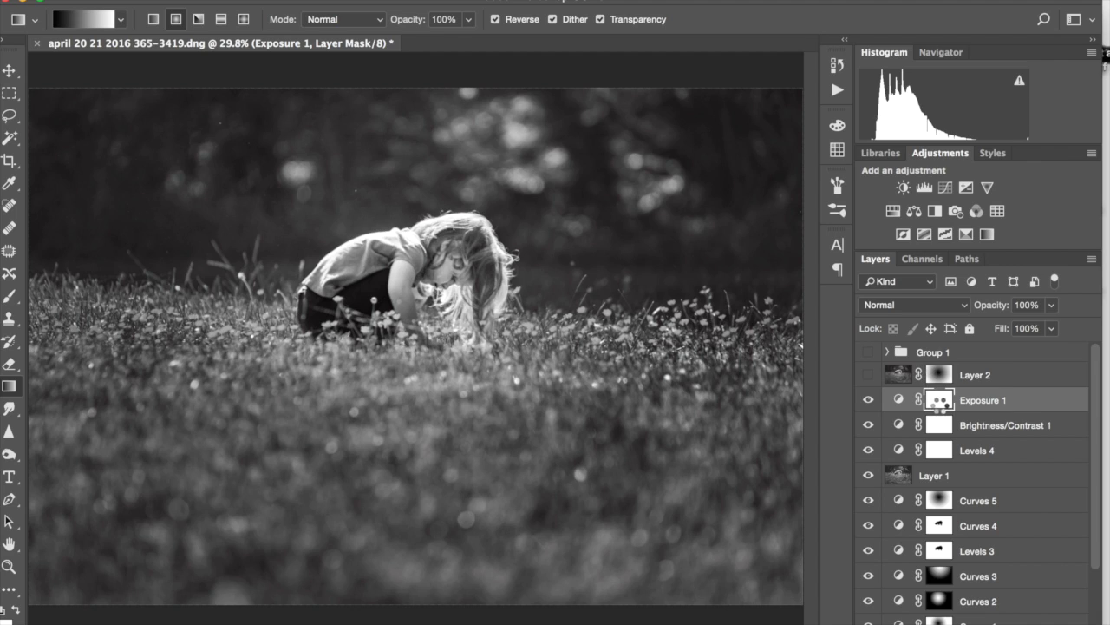
- Stamp visible layers into Layer 3 and apply a Zoom Radial Blur of amount 10 at Best quality
key(super+alt+shift+e)
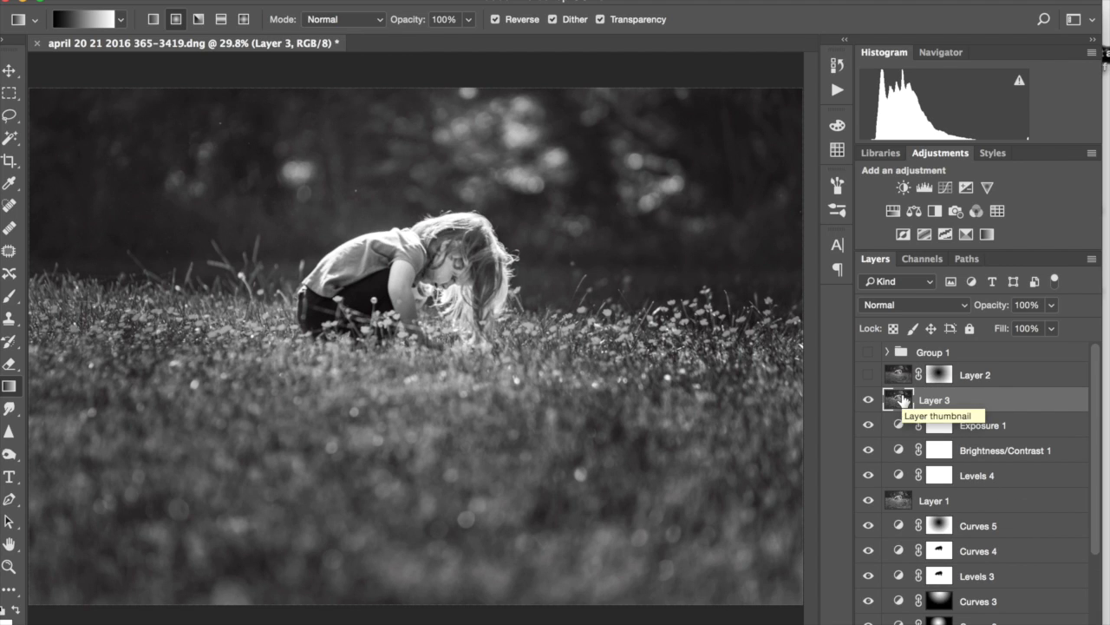
click(434, 2)
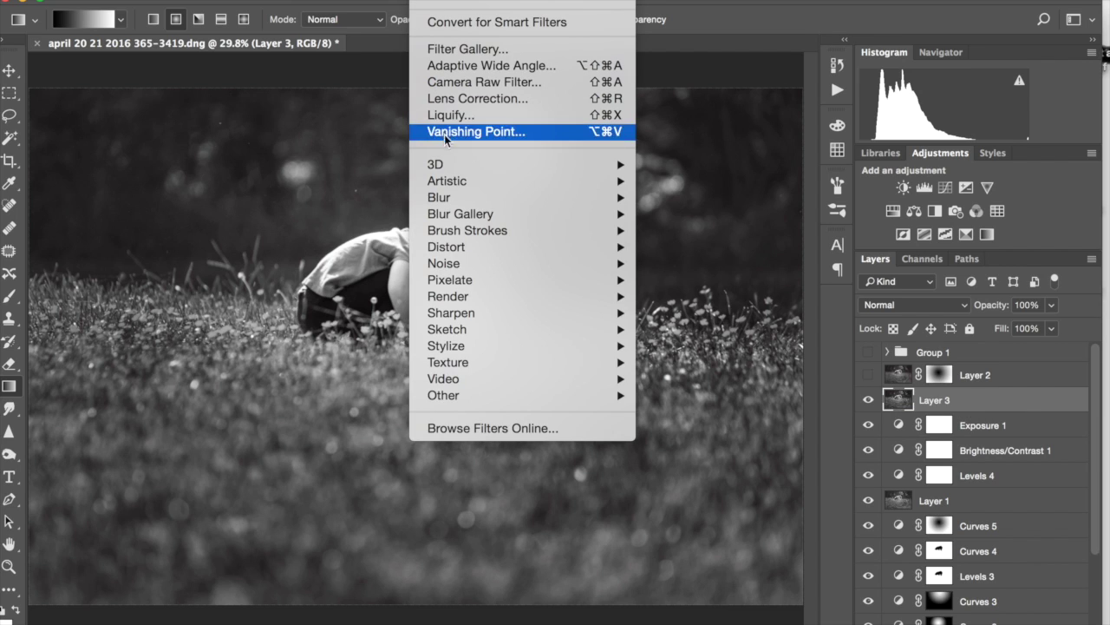
mouse_move(527, 199)
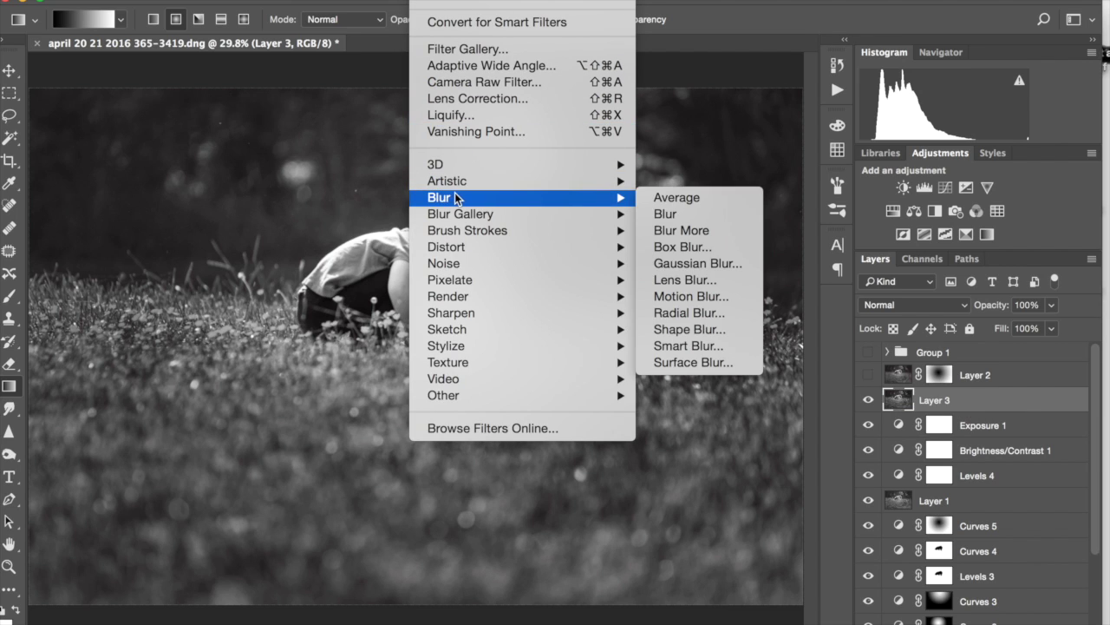
click(690, 313)
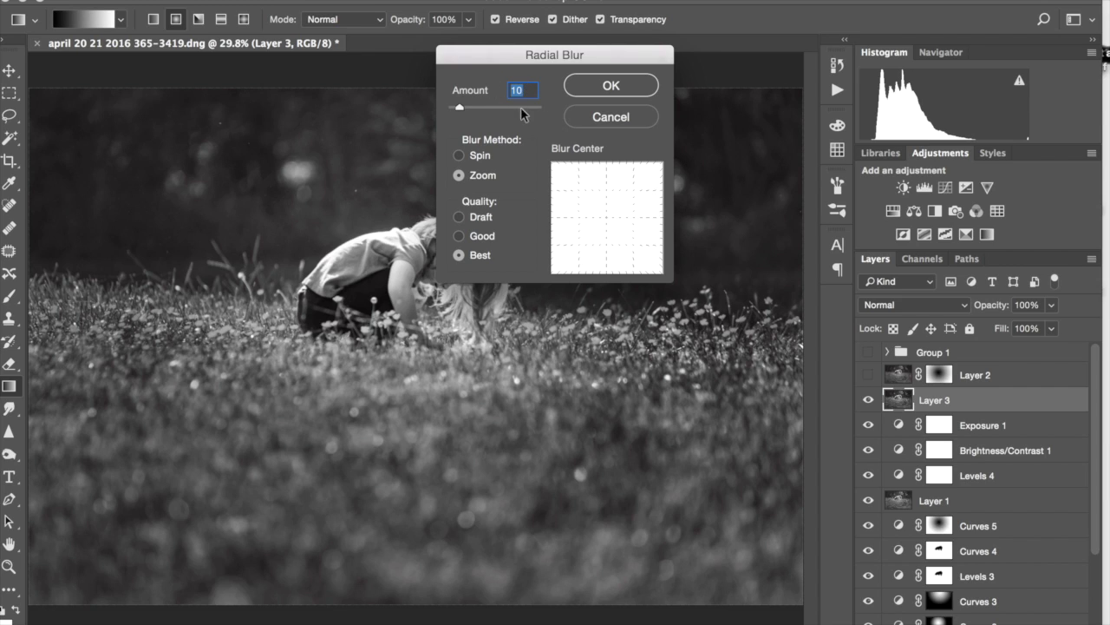
click(628, 84)
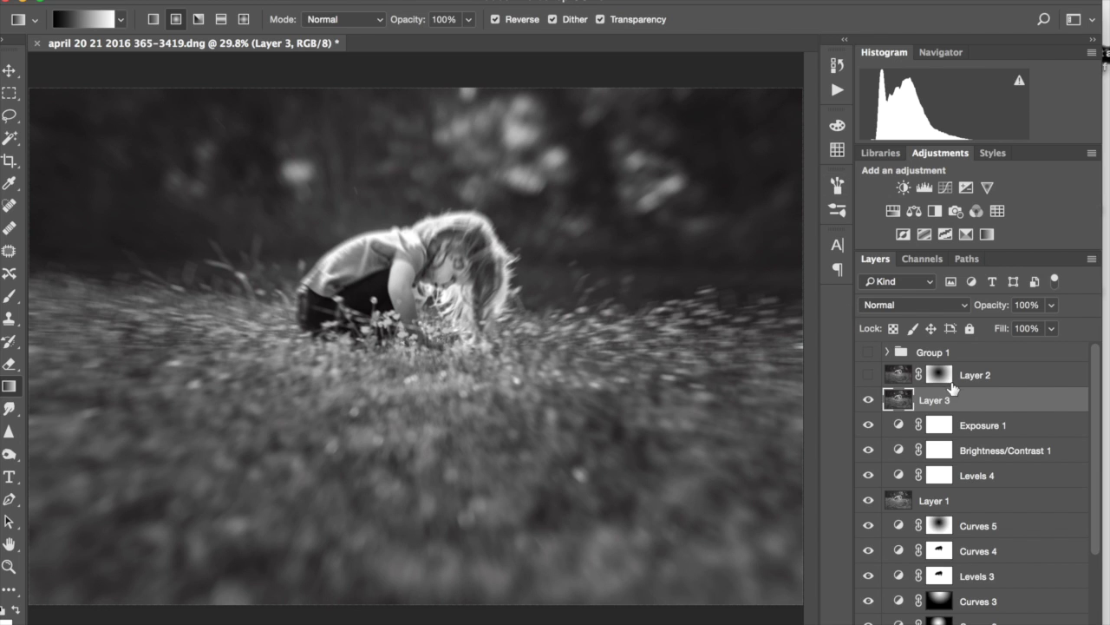
click(869, 400)
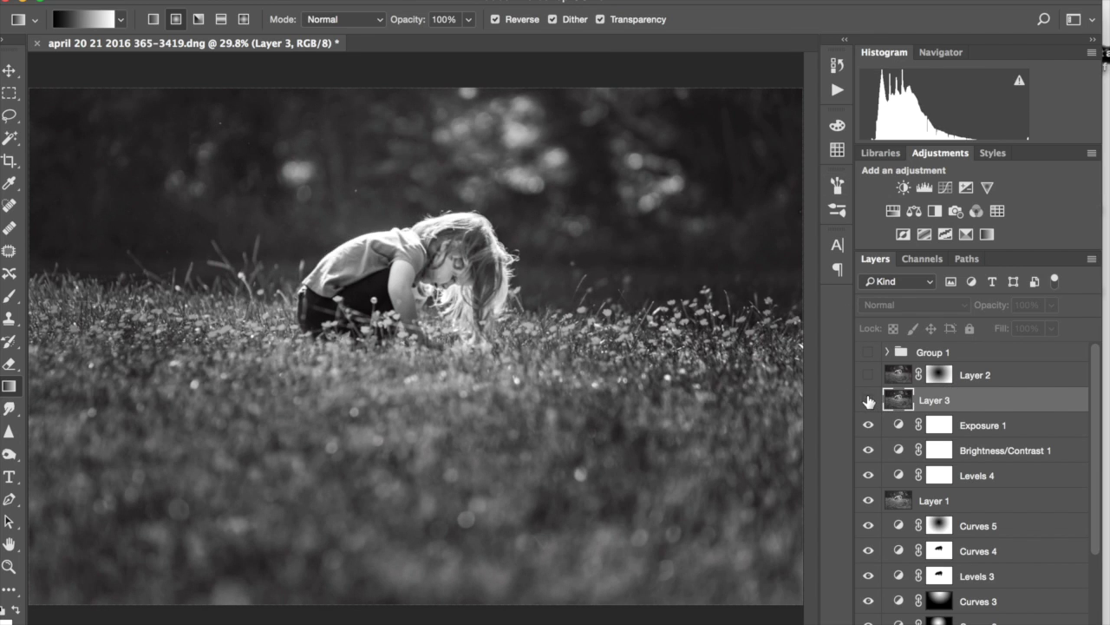
- Toggle the zoom-blurred Layer 3 on and off to compare it with the sharp image
click(869, 401)
click(868, 401)
click(868, 401)
click(868, 401)
click(868, 401)
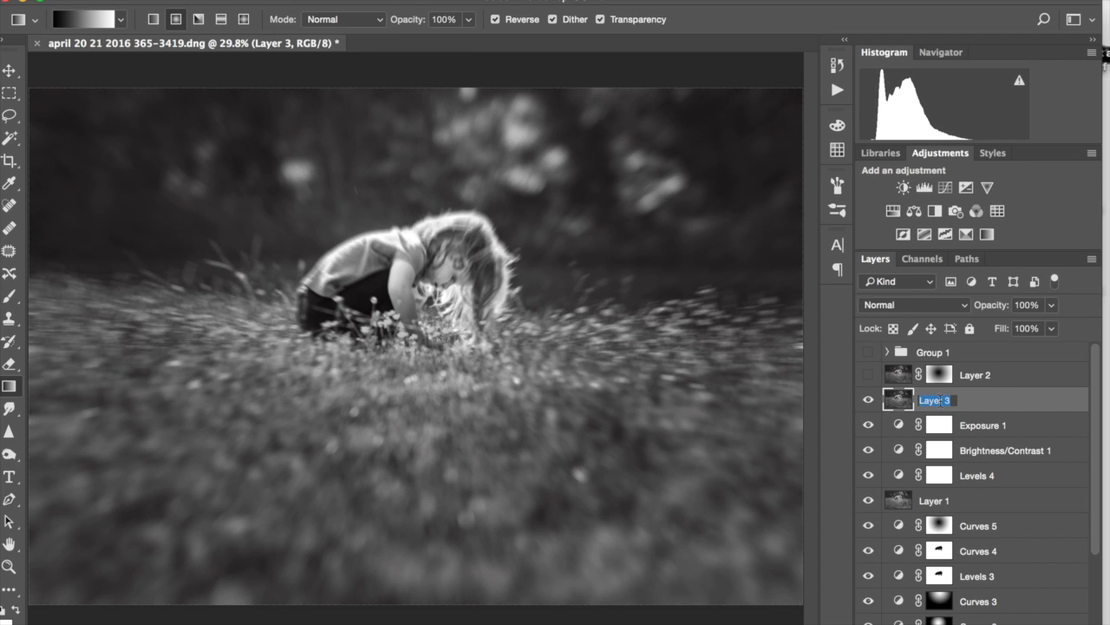
- Rename Layer 3 to 'zoom' and Layer 2 to 'spin', then select the zoom layer
text(zoom)
key(Return)
double_click(981, 375)
text(spin)
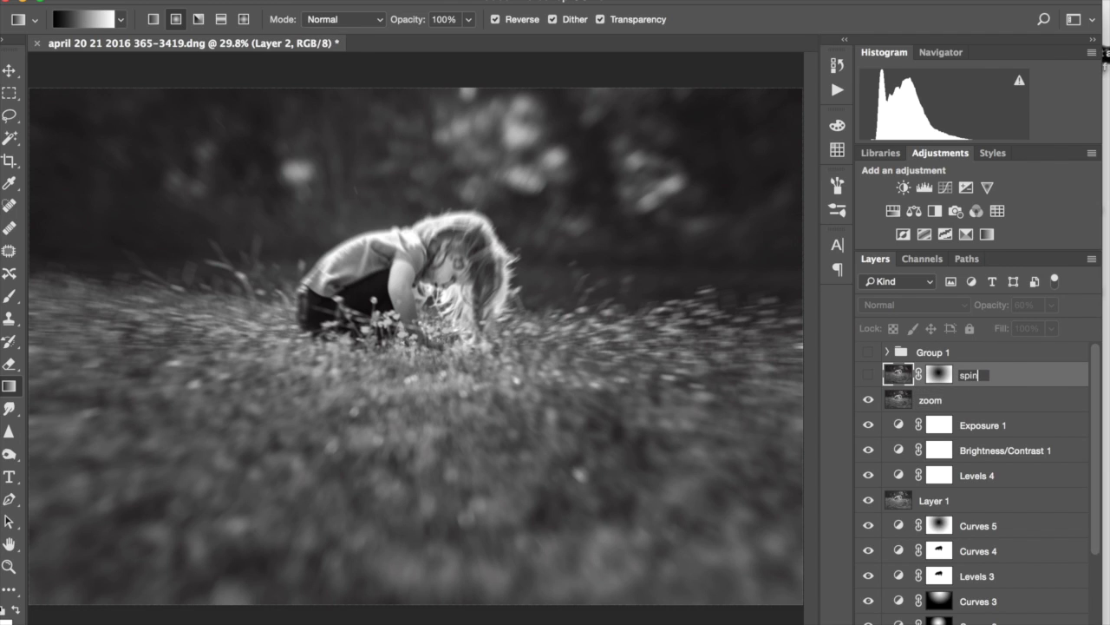
key(Return)
click(988, 397)
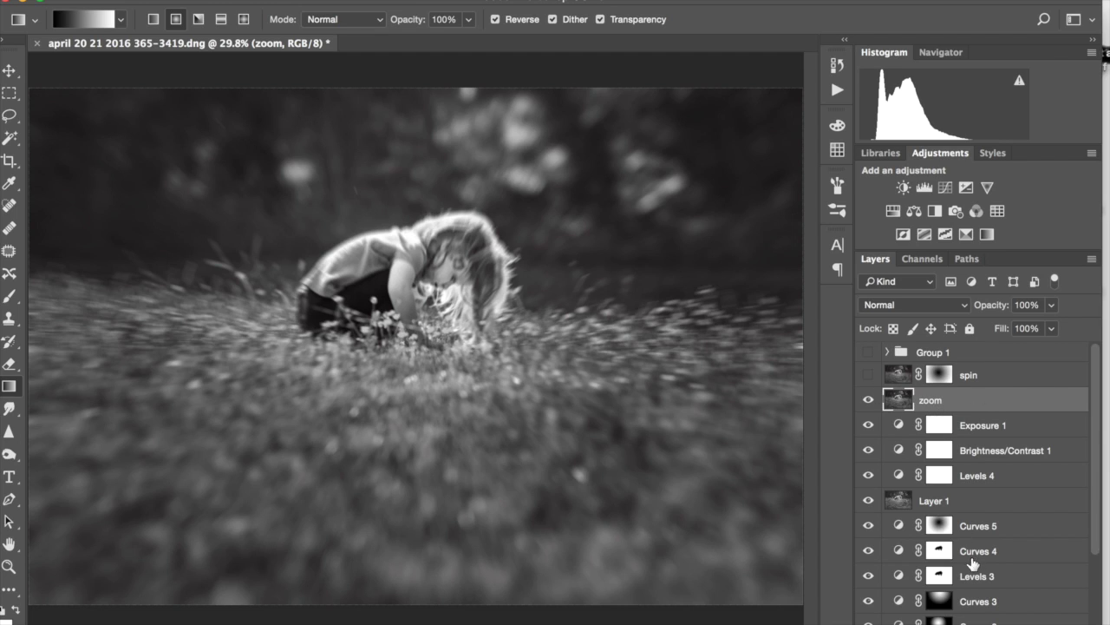
- Add a layer mask to zoom with a gradient from the girl outward, then compare it on and off
click(945, 619)
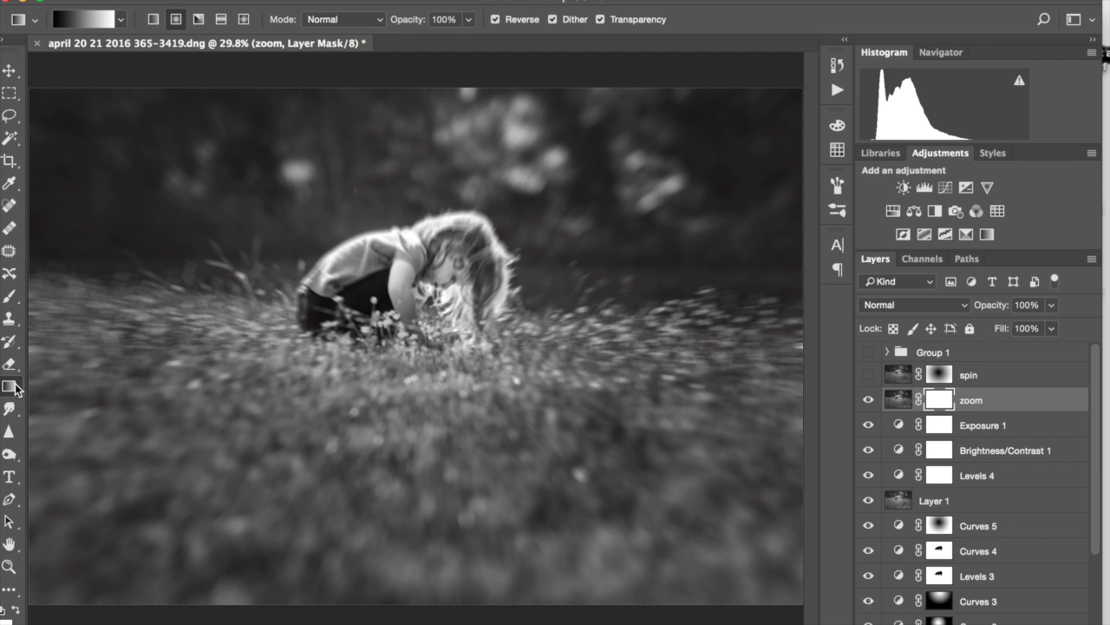
drag(380, 263, 642, 430)
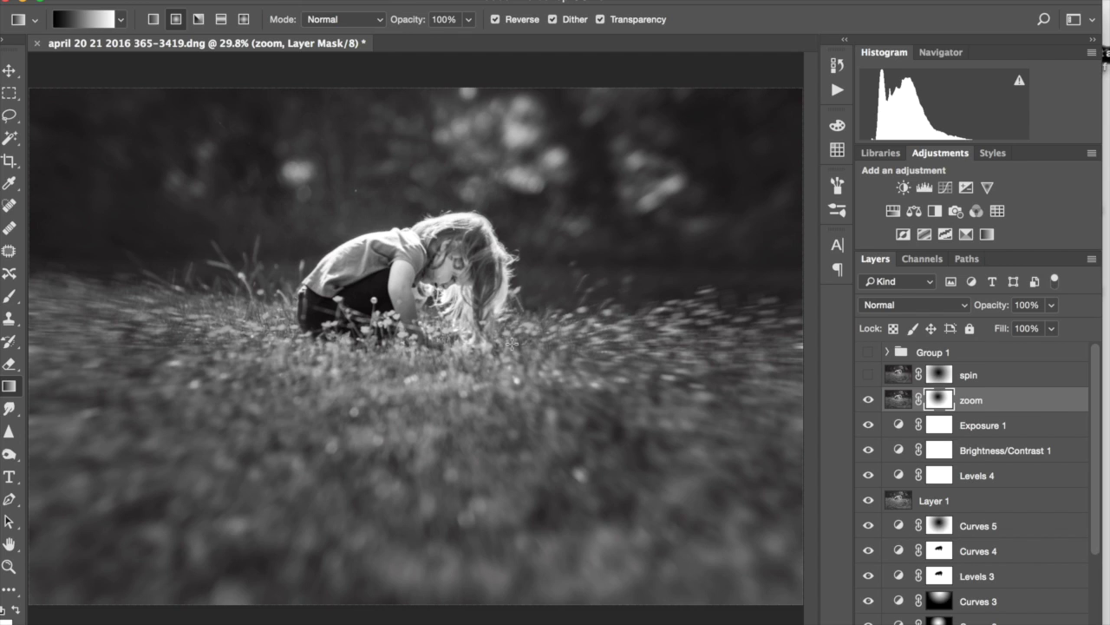
drag(396, 287, 744, 527)
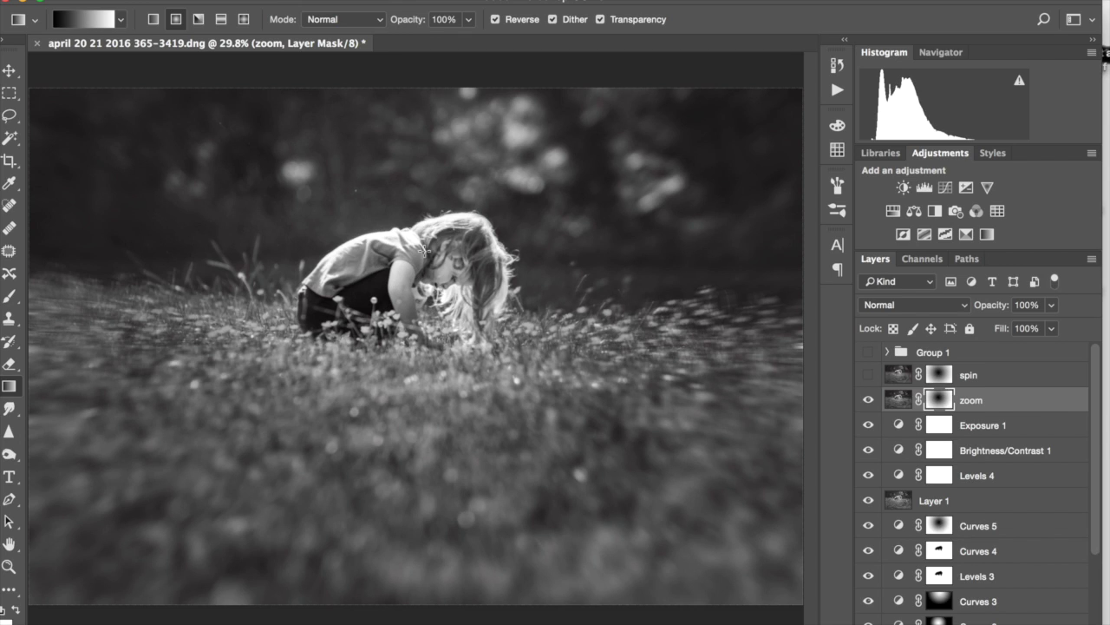
click(868, 401)
click(868, 401)
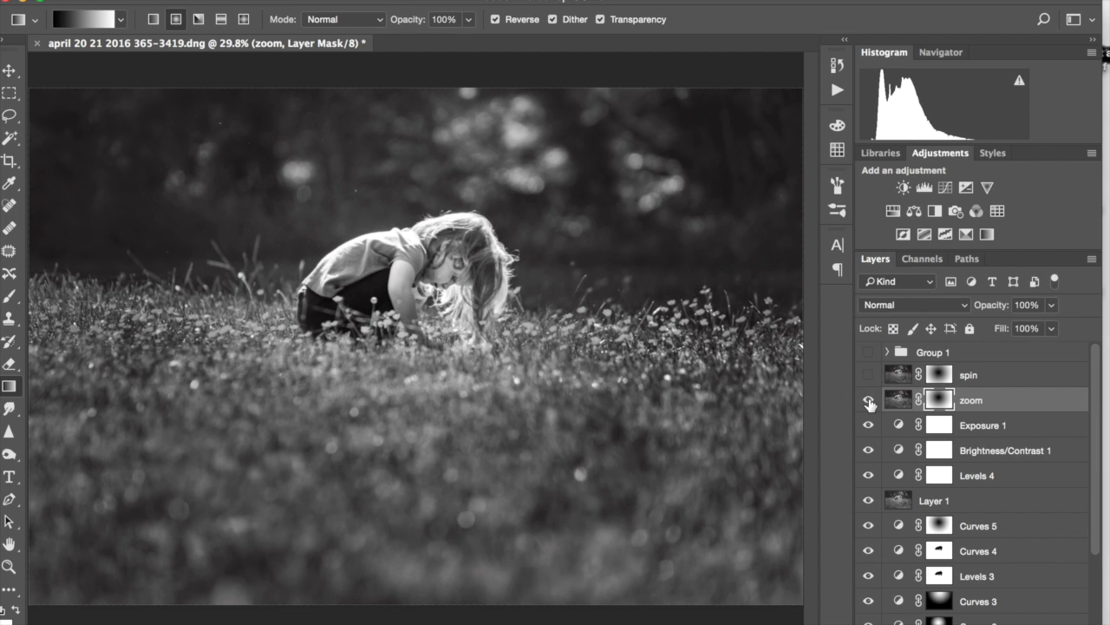
click(868, 400)
click(868, 400)
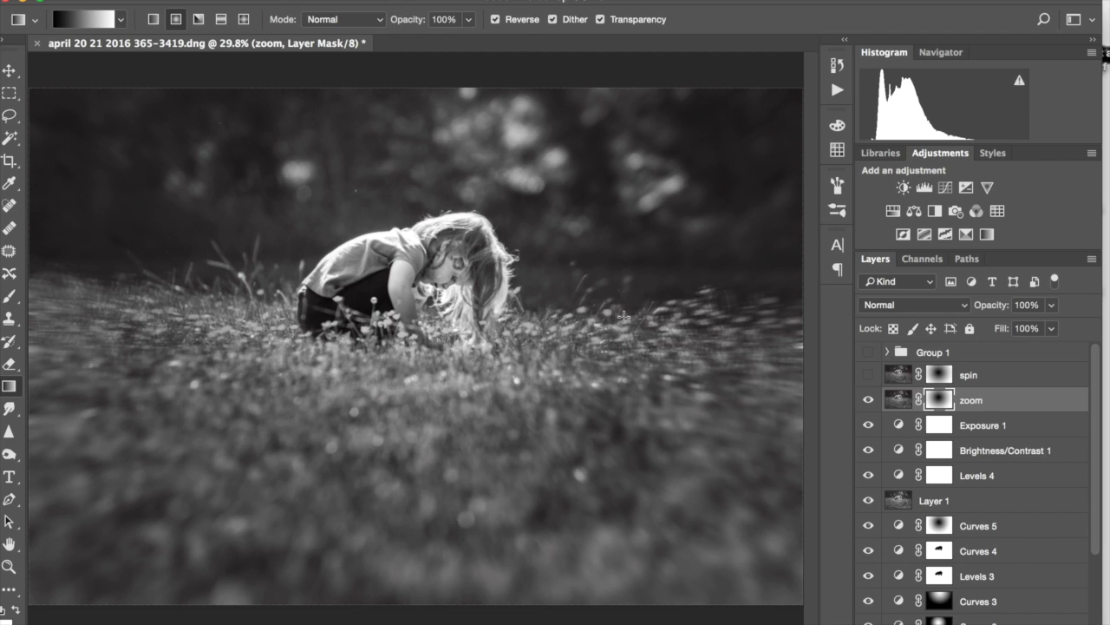
- With a larger brush, paint the zoom mask to sharpen flowers and grass around the girl, restoring some blur beside her
key(b)
key(bracketright)
key(bracketright)
key(bracketright)
key(bracketright)
key(bracketright)
key(bracketright)
key(bracketright)
key(bracketright)
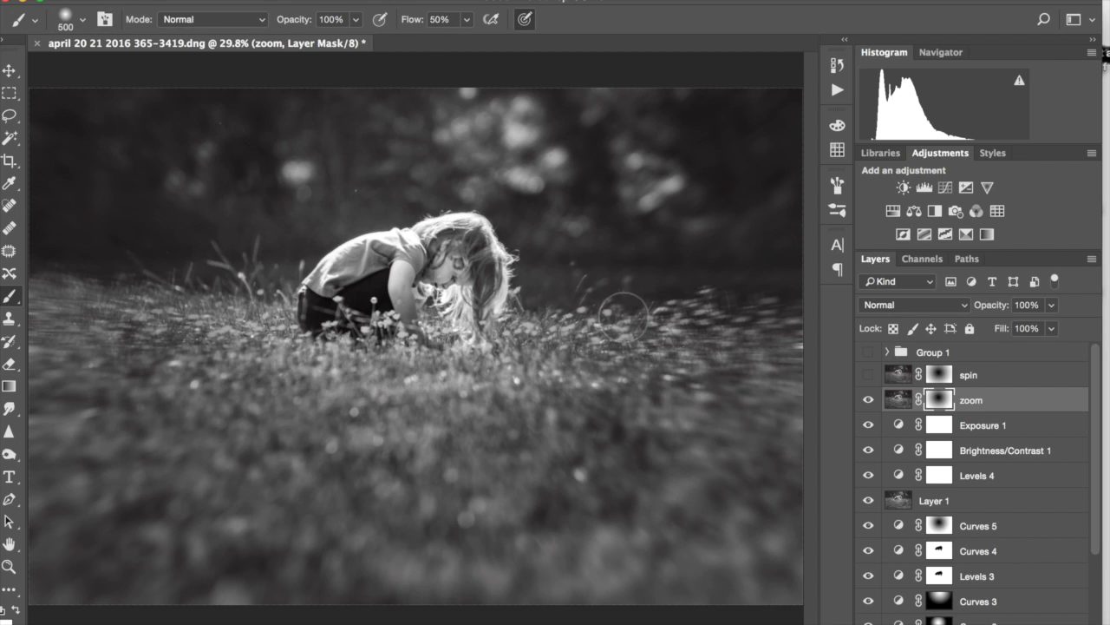
mouse_move(623, 316)
mouse_down()
mouse_move(580, 322)
mouse_move(727, 328)
mouse_up()
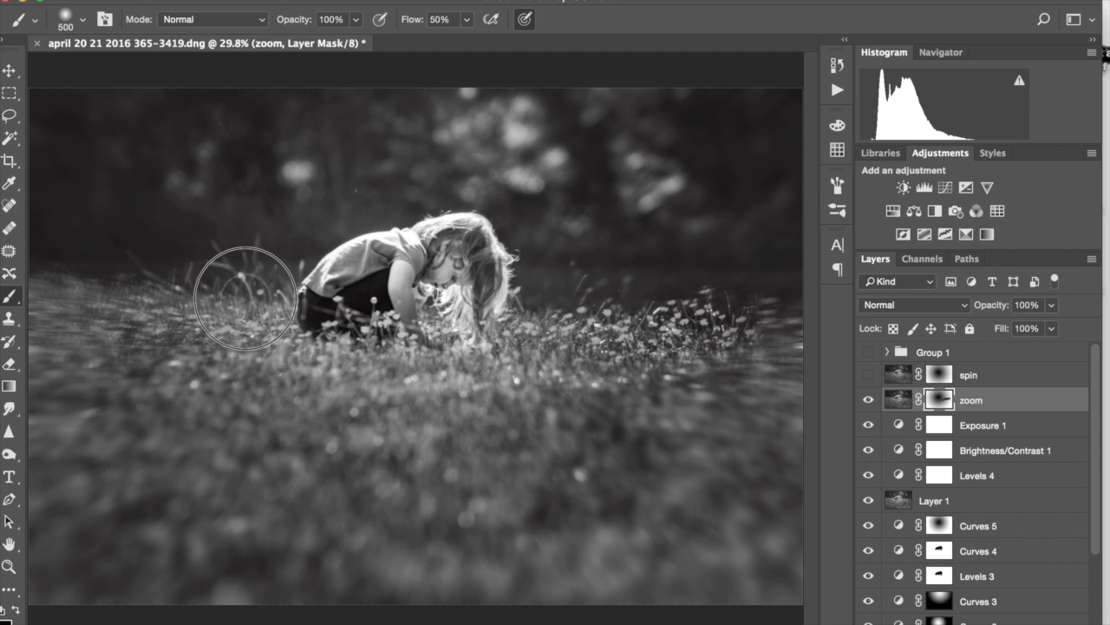
mouse_move(246, 298)
mouse_down()
mouse_move(168, 281)
mouse_move(211, 260)
mouse_move(235, 359)
mouse_move(325, 373)
mouse_up()
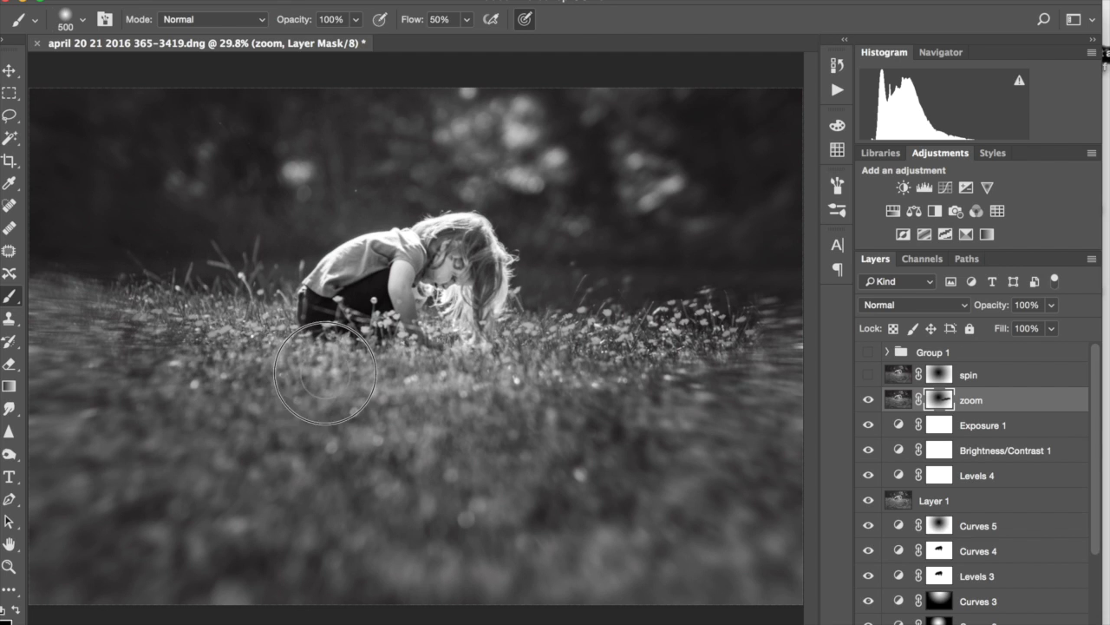
mouse_move(696, 316)
mouse_down()
mouse_move(767, 336)
mouse_move(705, 365)
mouse_move(555, 386)
mouse_up()
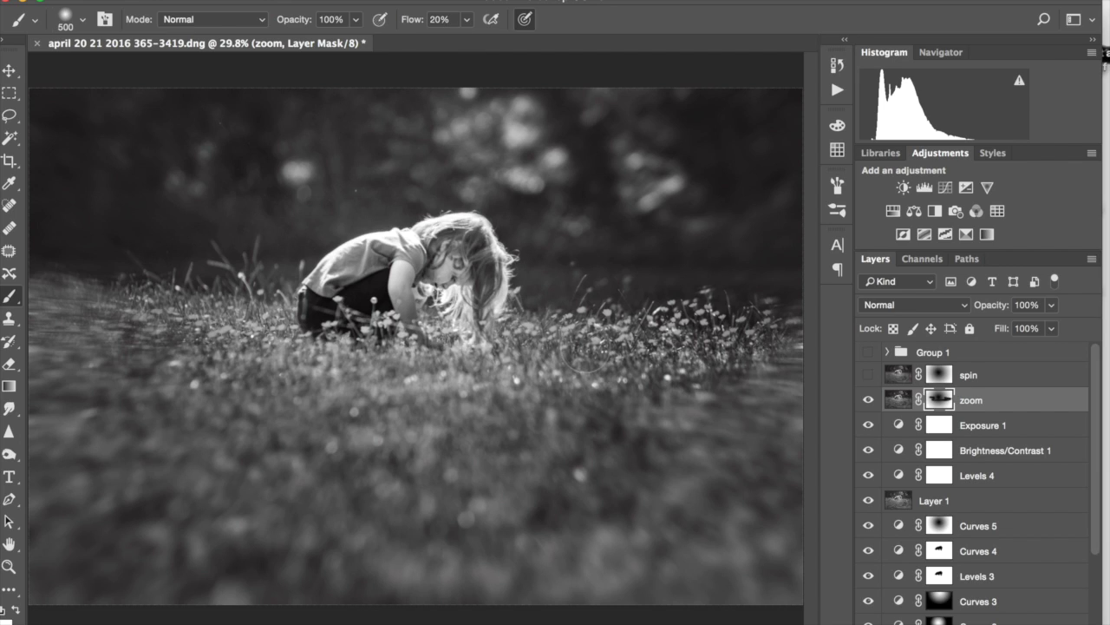
mouse_move(584, 359)
mouse_down()
mouse_move(682, 335)
mouse_move(685, 297)
mouse_move(719, 359)
mouse_move(536, 393)
mouse_up()
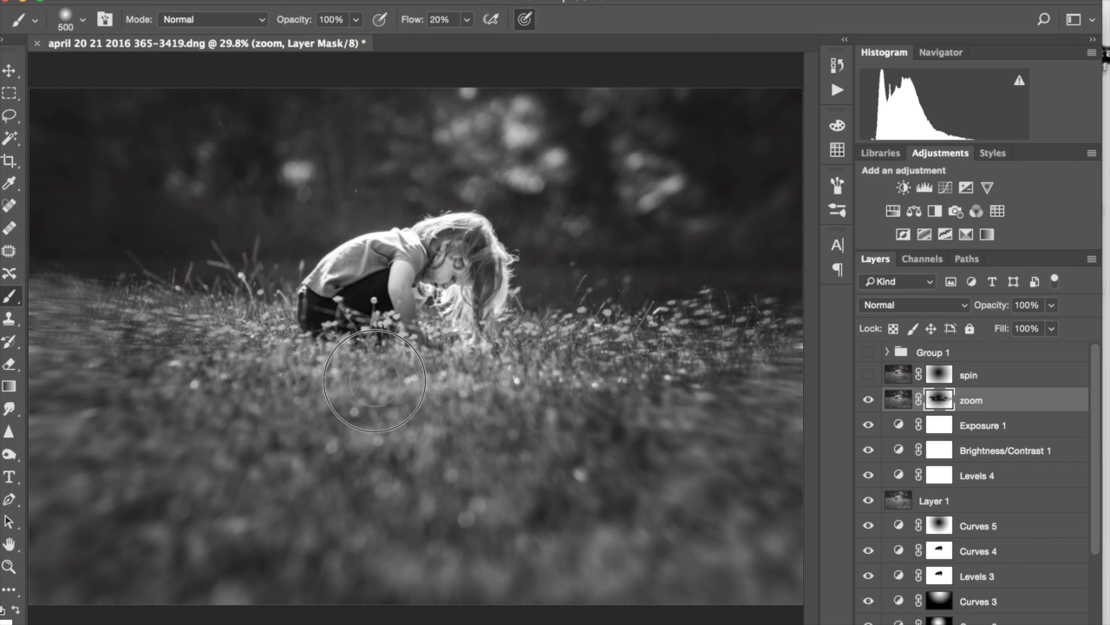
mouse_move(382, 346)
mouse_down()
mouse_move(468, 370)
mouse_move(603, 352)
mouse_move(585, 322)
mouse_up()
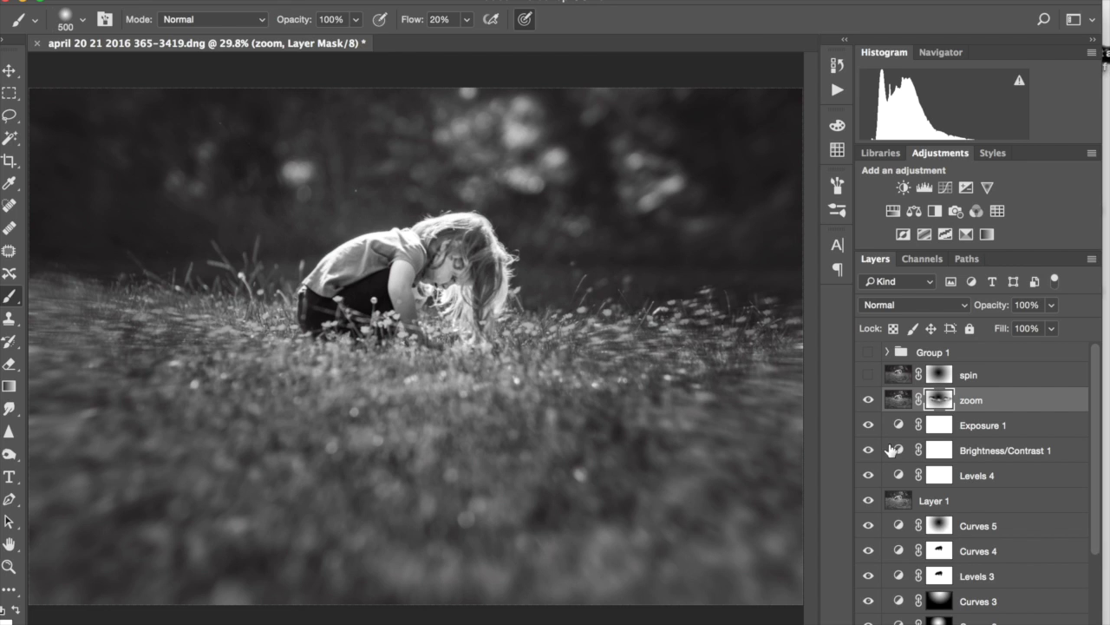
- Compare the zoom blur on and off, leave the zoom layer hidden, and select Exposure 1
click(868, 401)
click(868, 401)
click(868, 402)
click(869, 402)
click(869, 402)
click(868, 402)
click(868, 402)
click(998, 426)
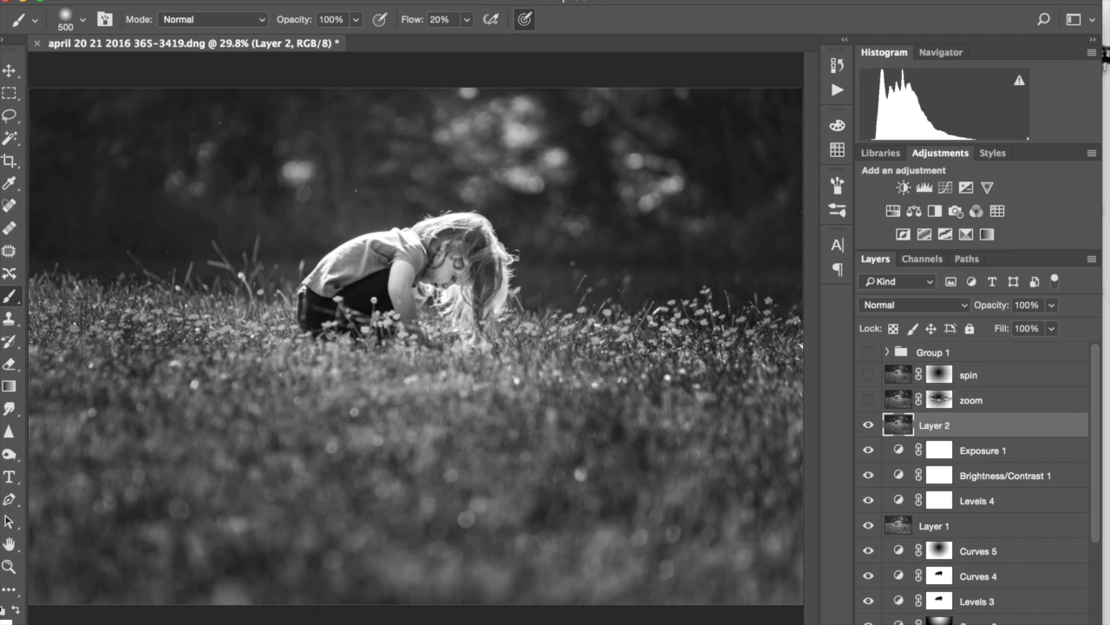
- Start a Filter > Blur Gallery > Tilt-Shift blur on Layer 2
click(429, 0)
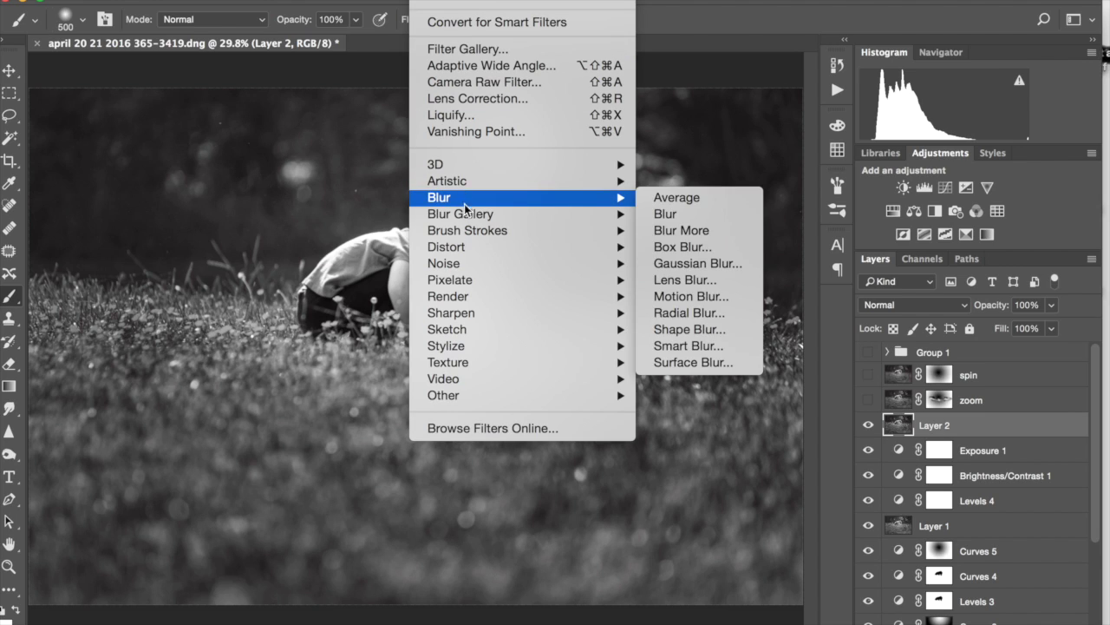
mouse_move(470, 214)
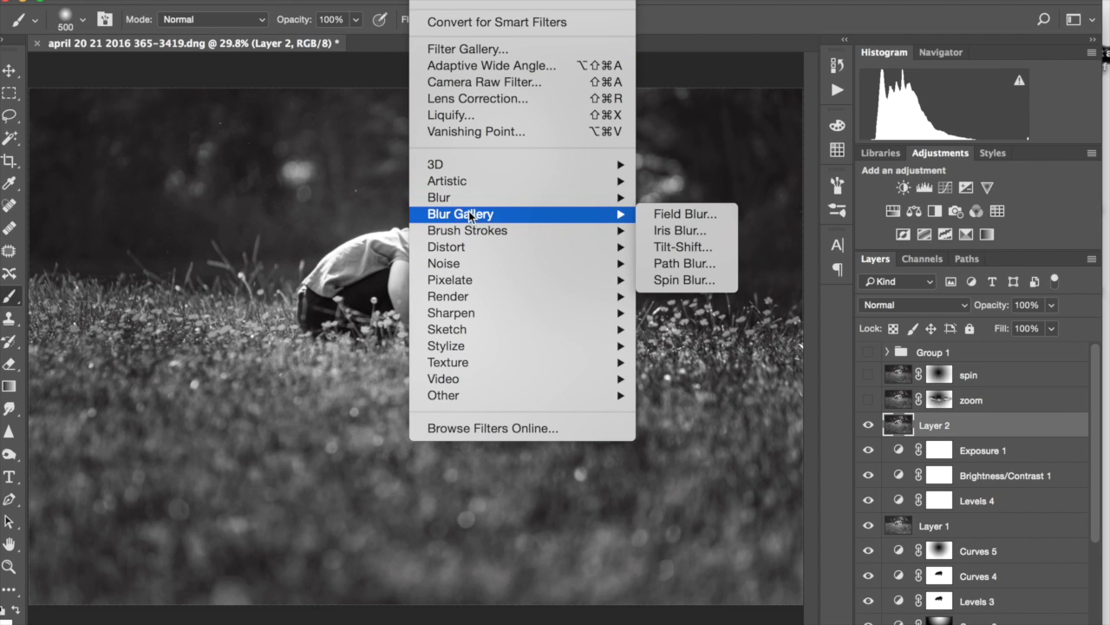
click(681, 247)
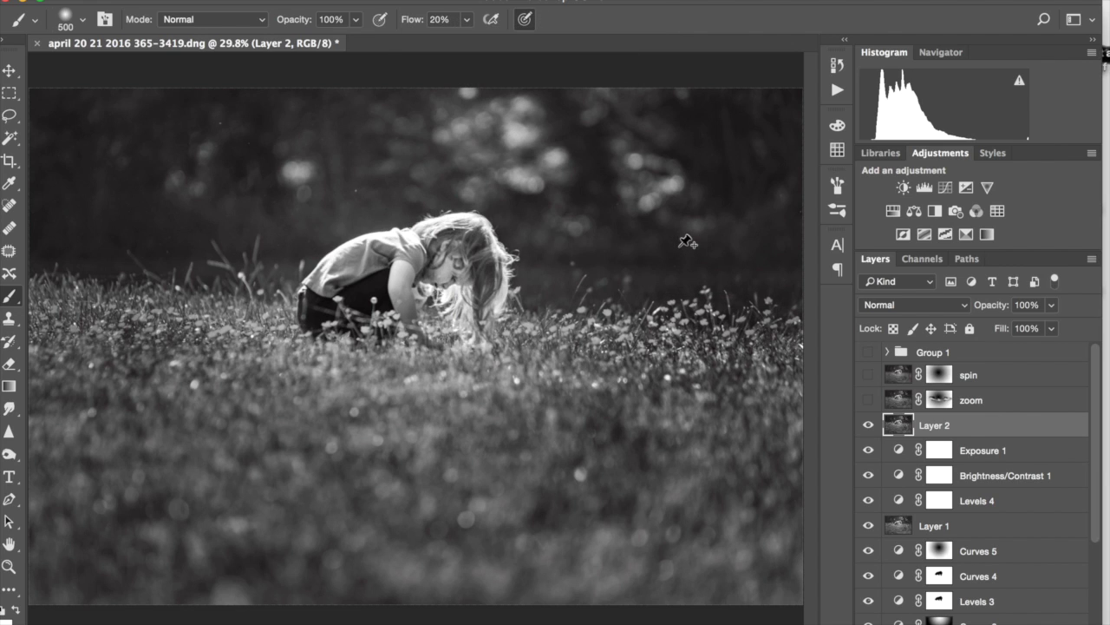
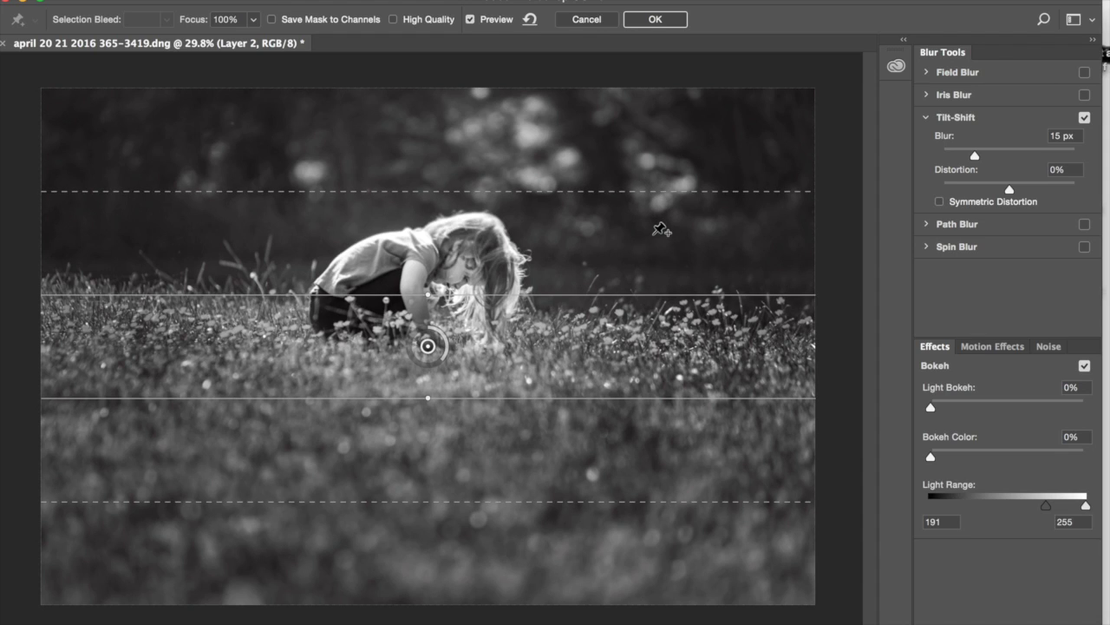
- Rotate the tilt-shift focus band to a steep diagonal, widen it and tighten its feathered edges
drag(611, 256, 407, 165)
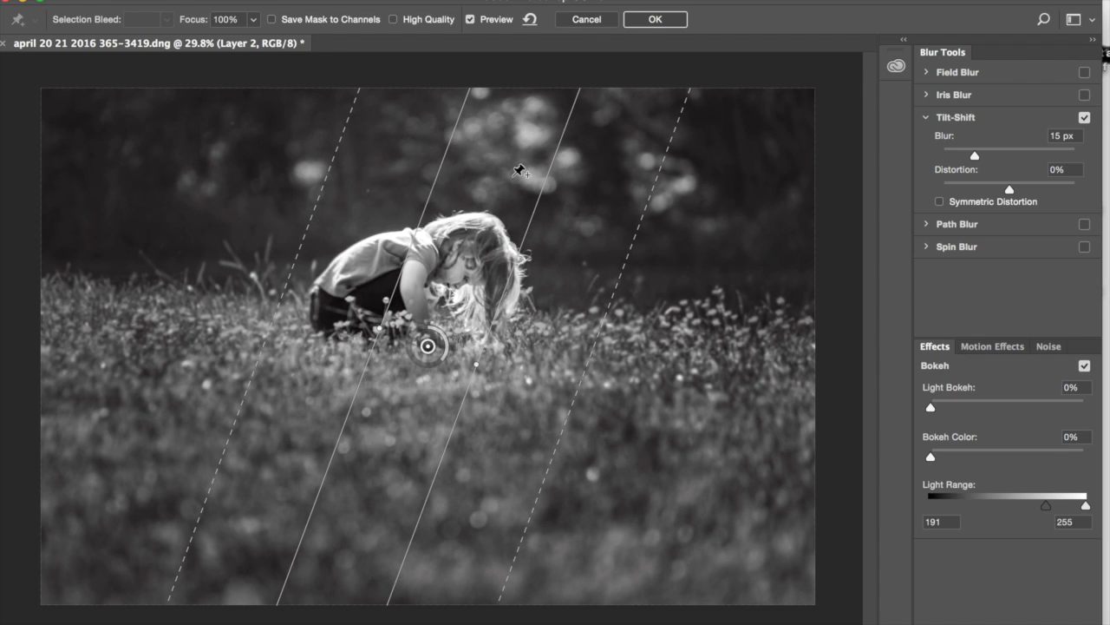
drag(516, 265, 540, 273)
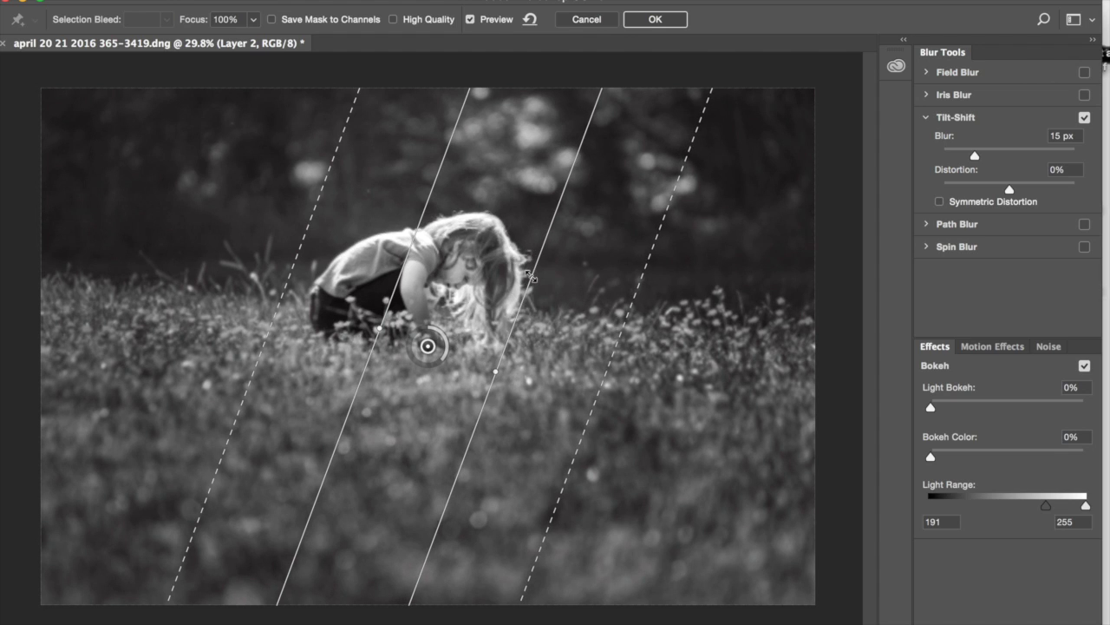
drag(423, 227, 366, 230)
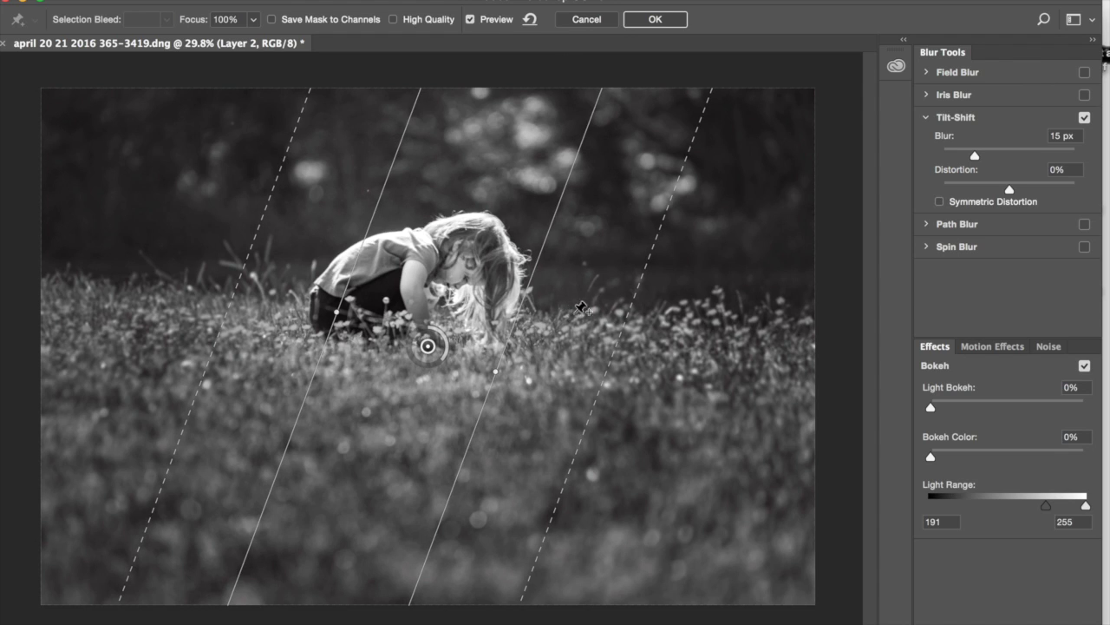
drag(255, 258, 284, 277)
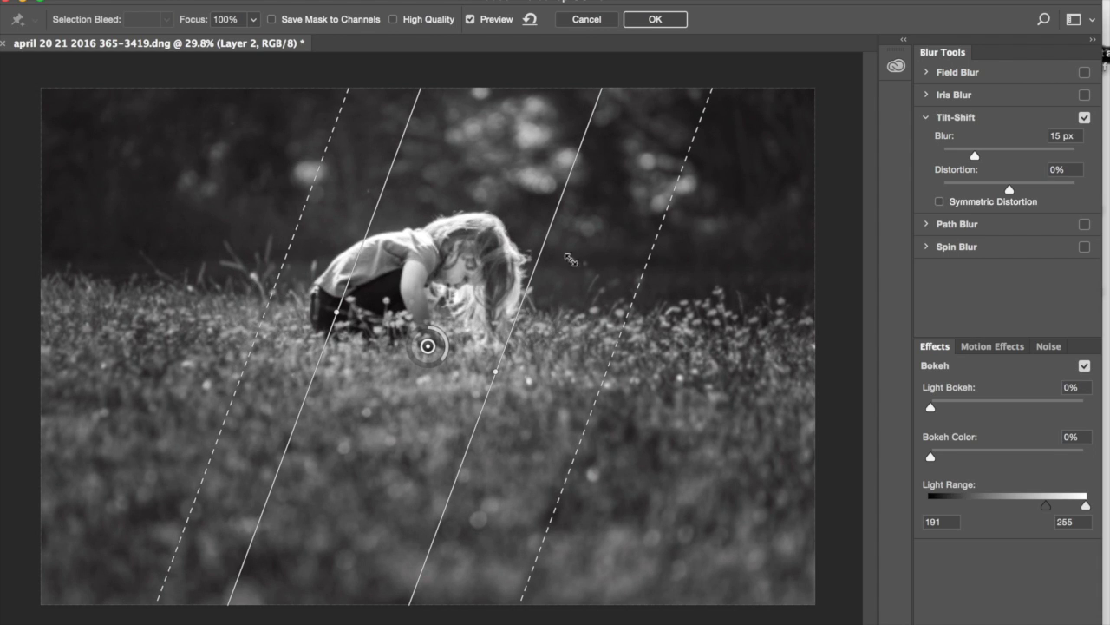
drag(650, 248, 637, 248)
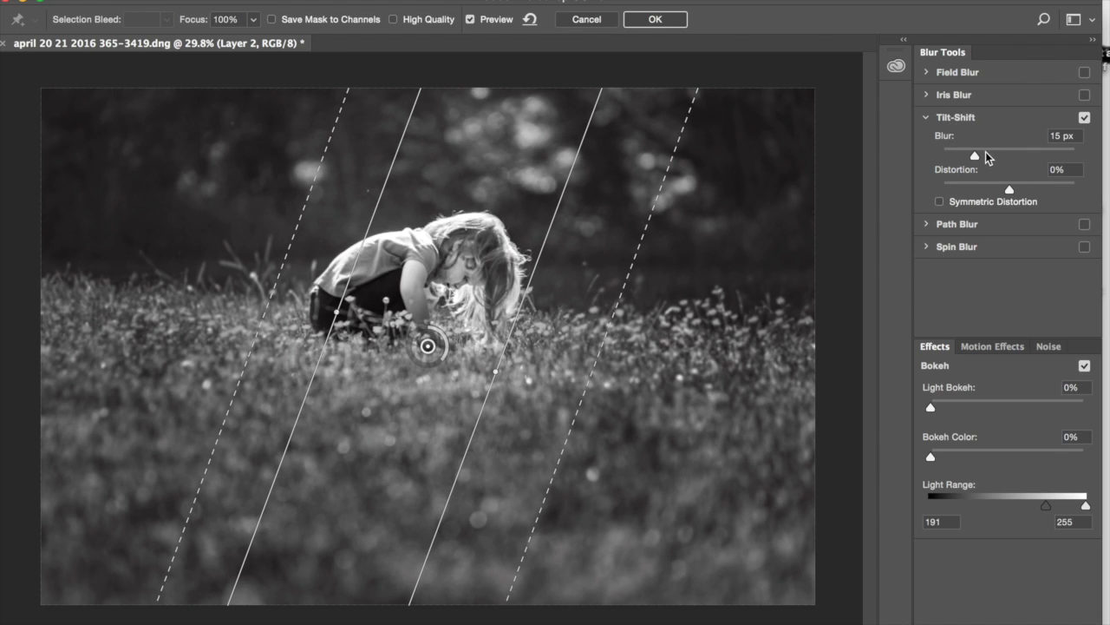
- Set the Tilt-Shift blur strength to 14 px and apply it to Layer 2
drag(975, 157, 985, 159)
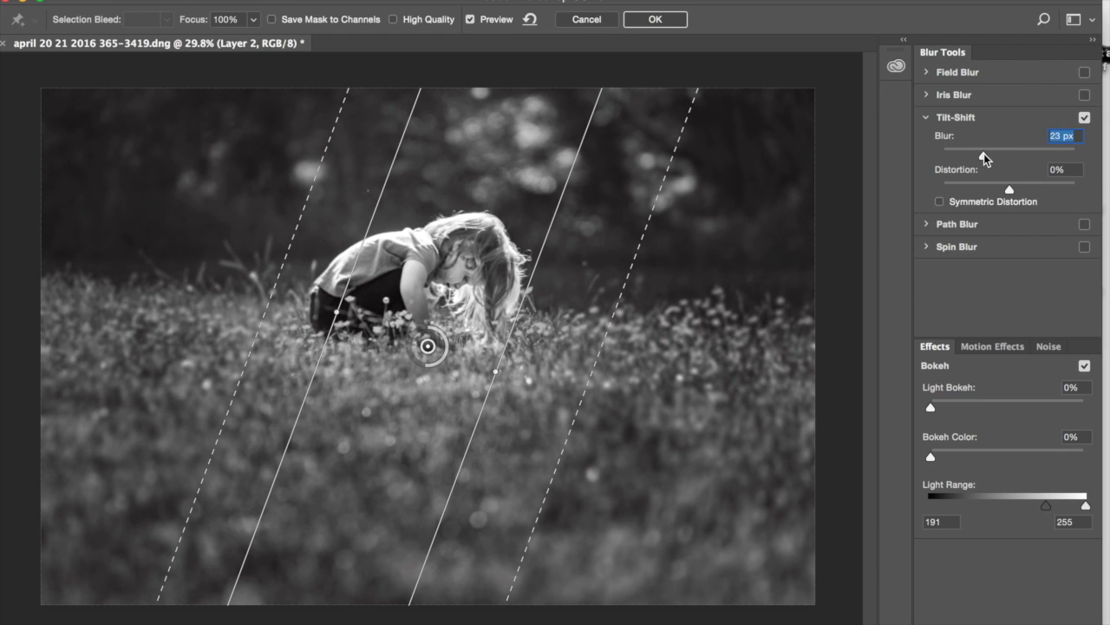
drag(983, 157, 995, 156)
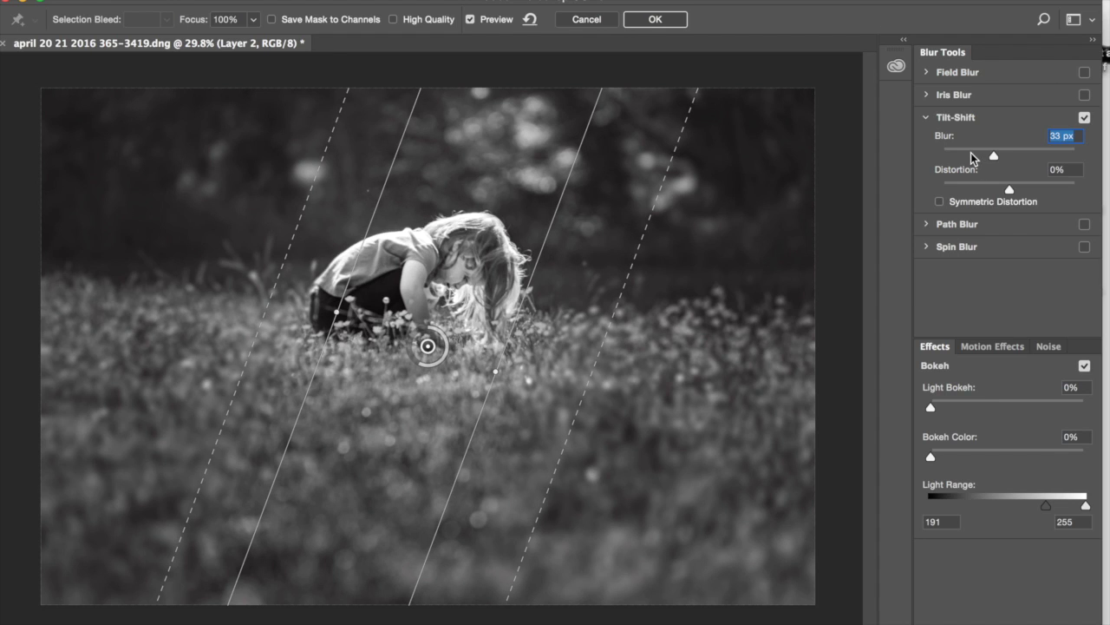
click(976, 156)
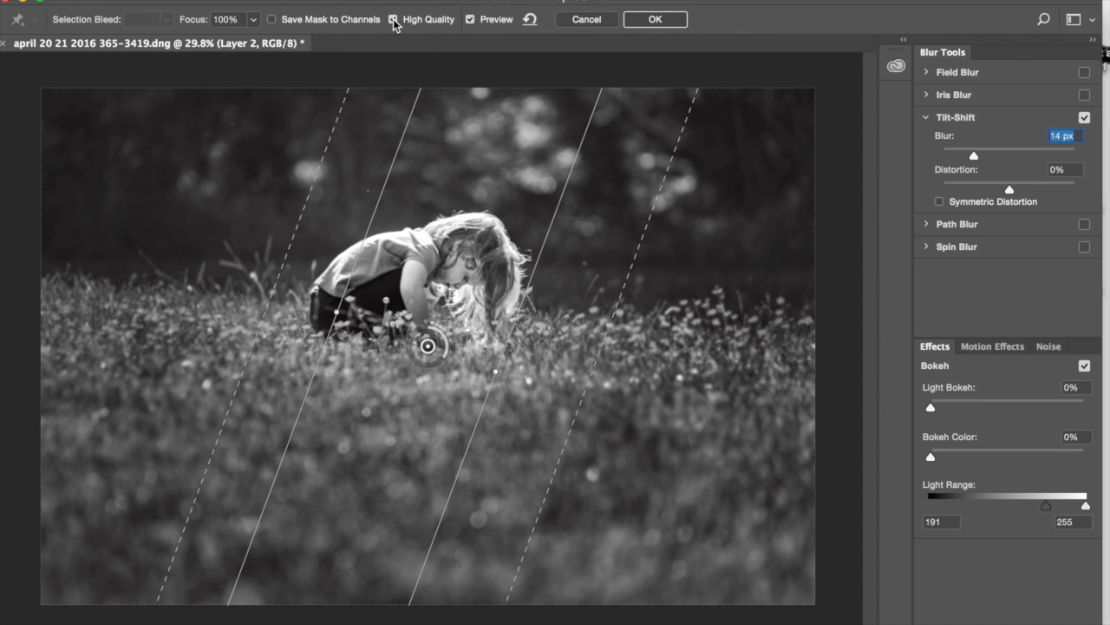
click(657, 21)
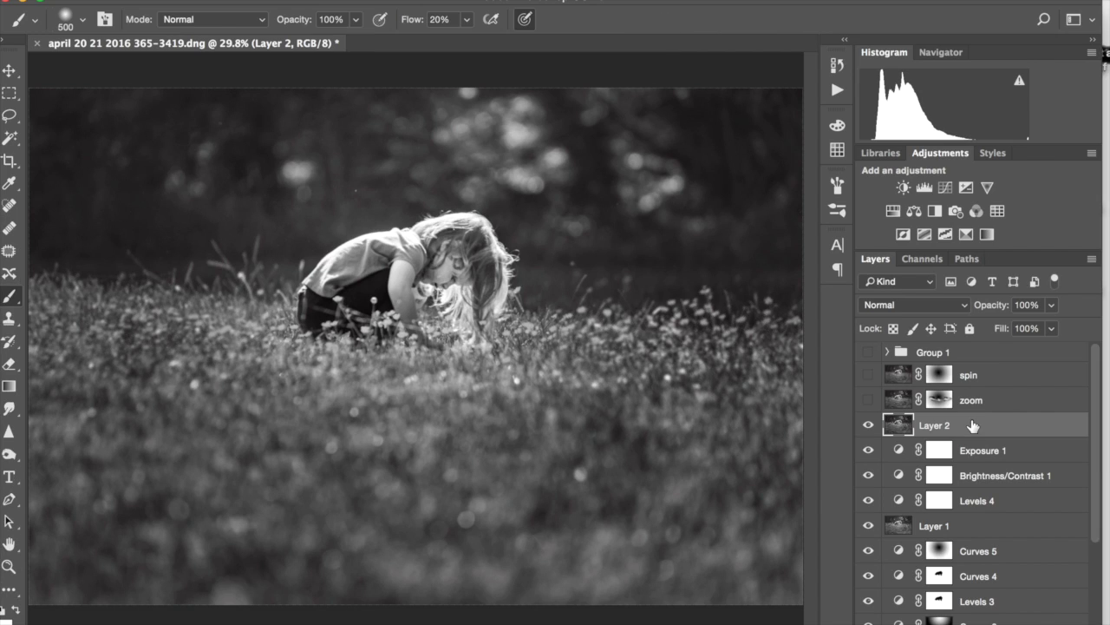
- Add a layer mask to Layer 2 and paint some blur off the grass
click(869, 426)
click(868, 426)
click(869, 426)
click(868, 426)
click(920, 623)
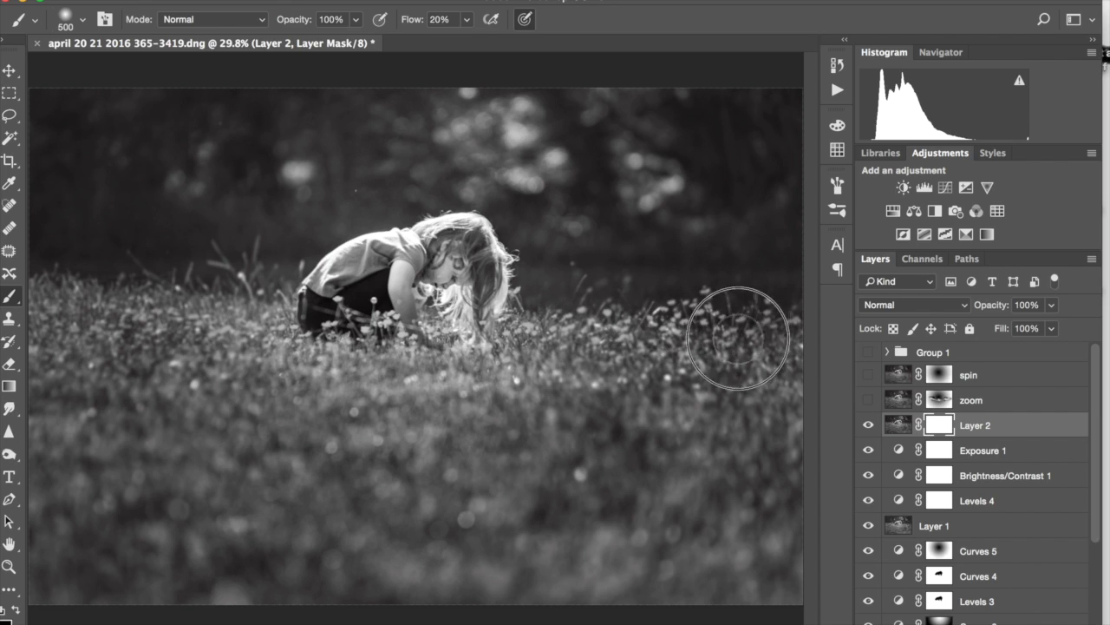
mouse_move(200, 334)
mouse_down()
mouse_move(241, 351)
mouse_move(605, 306)
mouse_move(668, 310)
mouse_move(713, 334)
mouse_up()
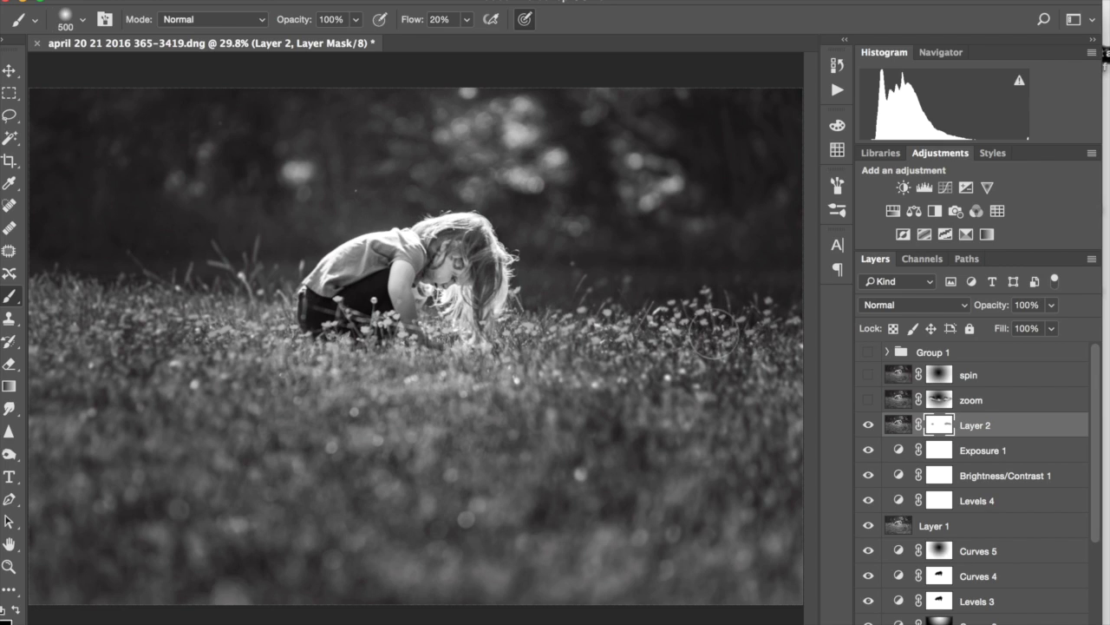
- Hide Layer 2, show the spin blur layer and select it for editing
click(868, 425)
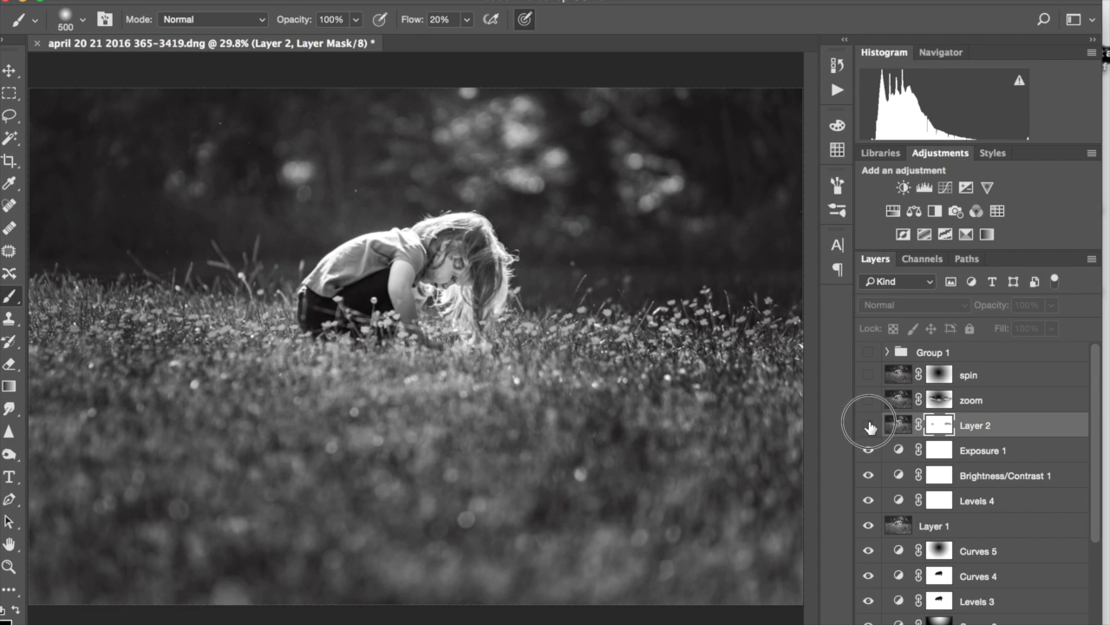
click(869, 425)
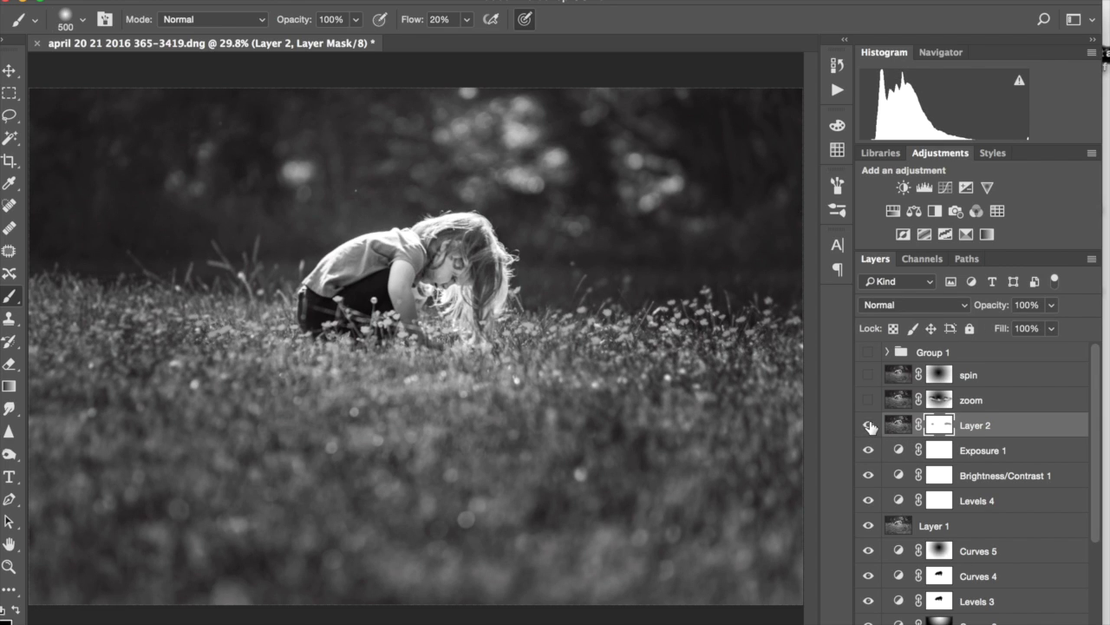
click(868, 425)
click(868, 400)
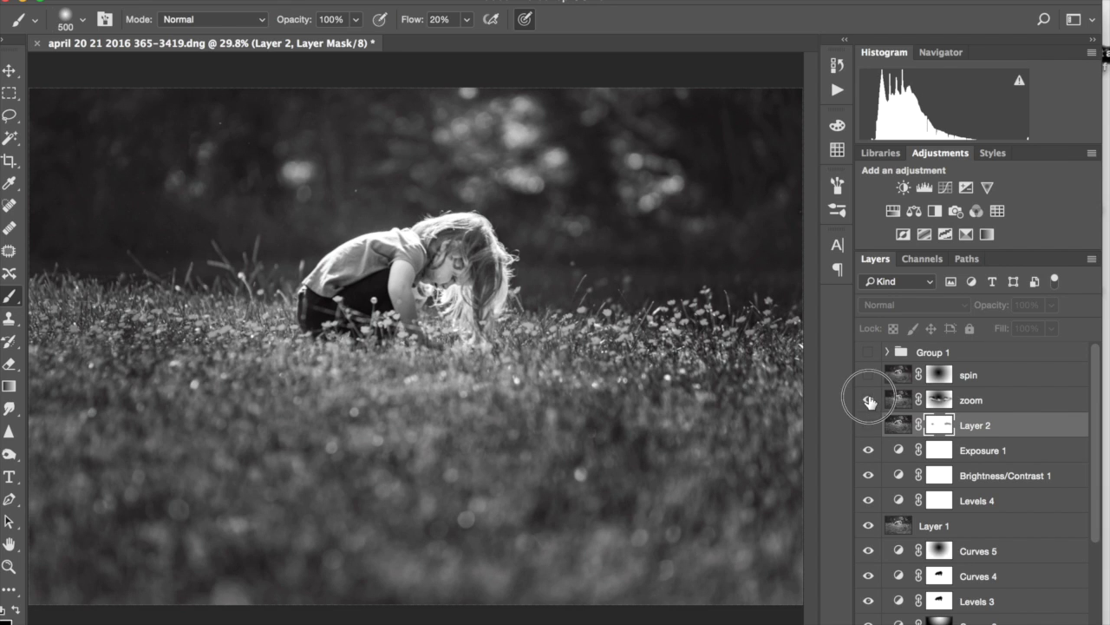
click(869, 400)
click(869, 375)
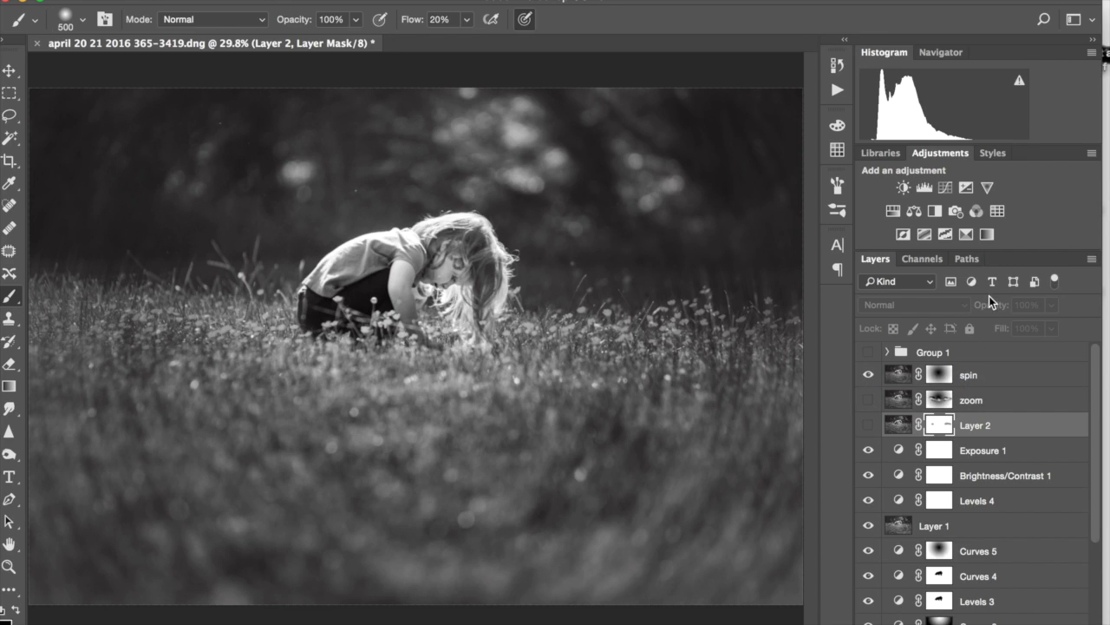
click(979, 376)
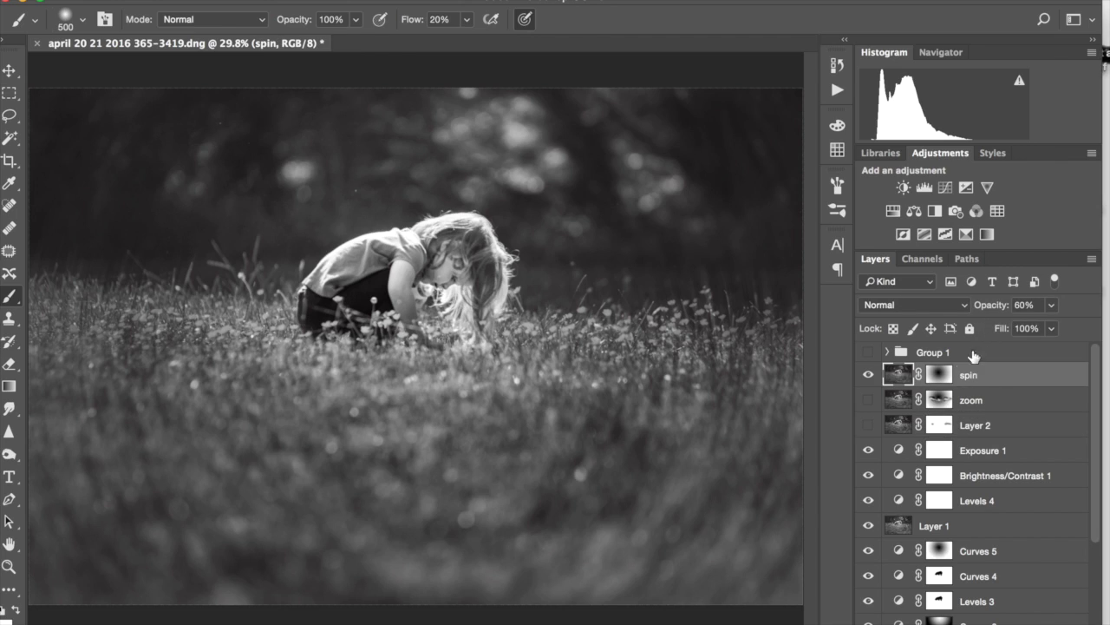
- Lower the spin layer's opacity to 36% and compare it on and off
click(991, 306)
drag(991, 305, 986, 313)
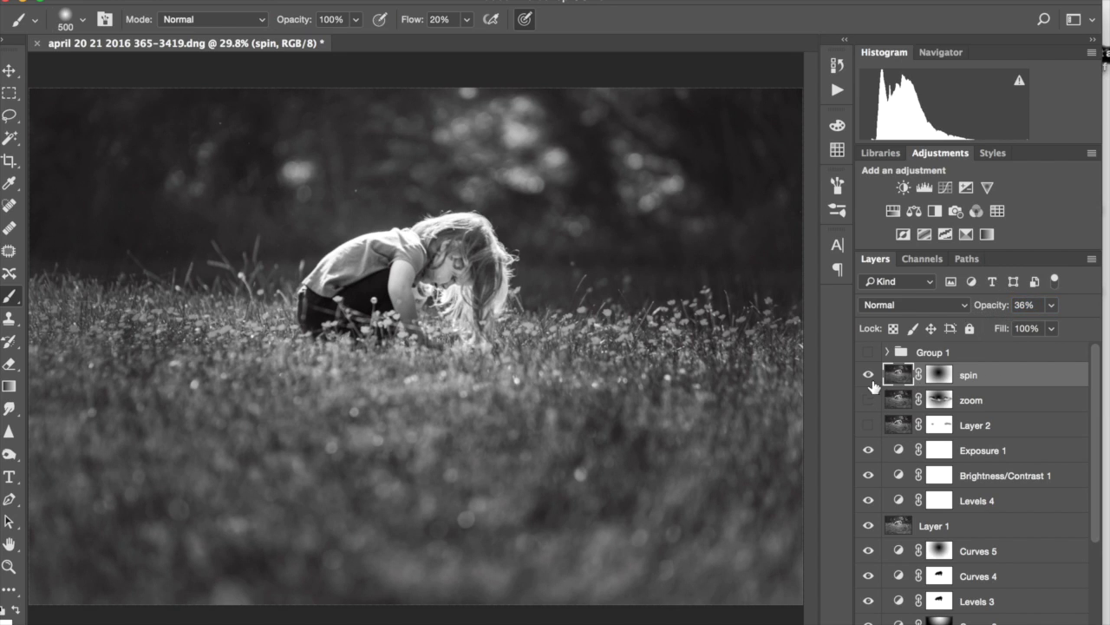
click(867, 377)
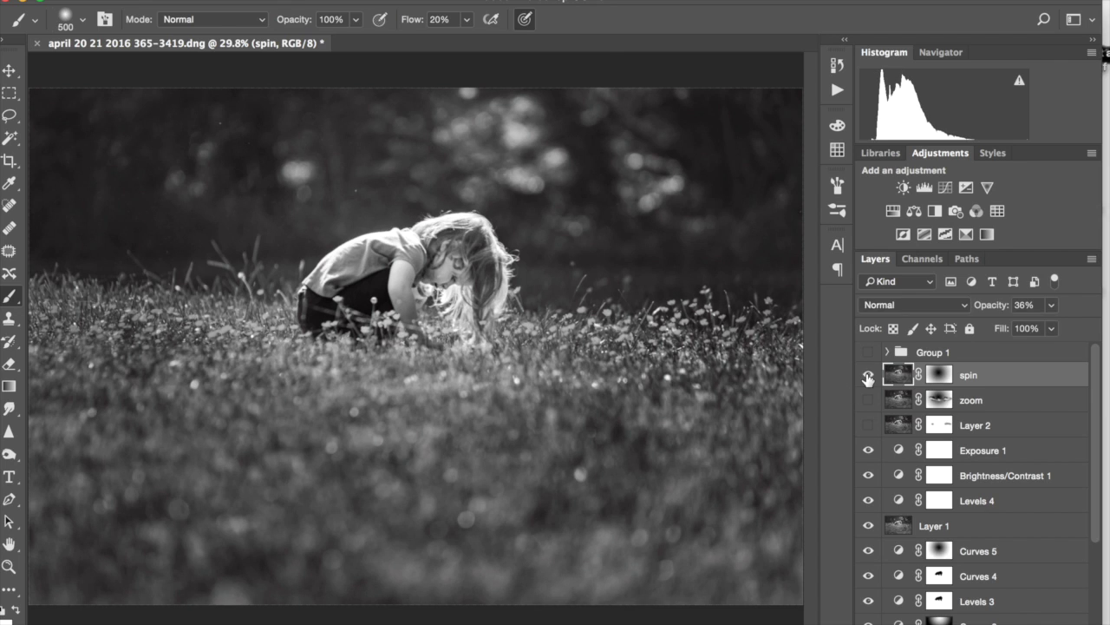
click(868, 378)
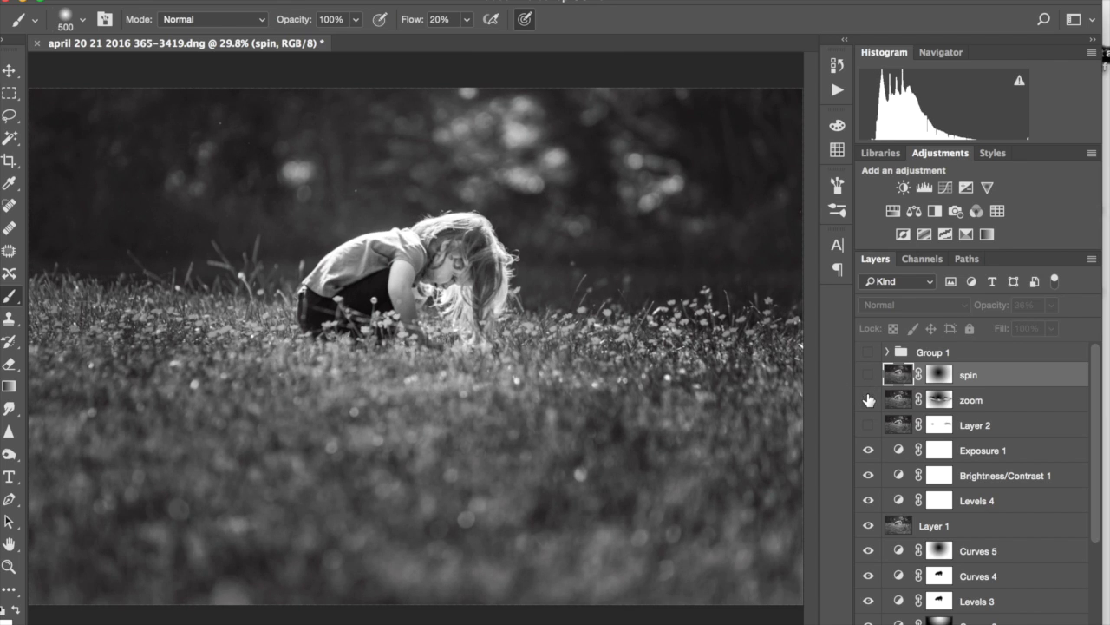
- Leave only the zoom blur layer visible, with spin and Layer 2 hidden
click(868, 401)
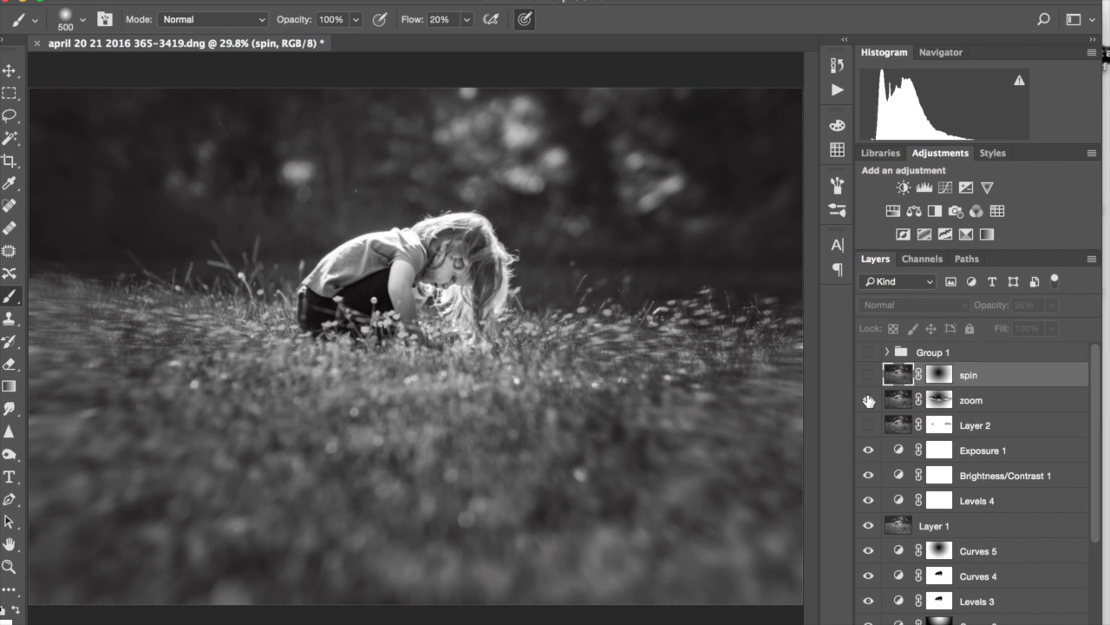
click(869, 400)
click(868, 425)
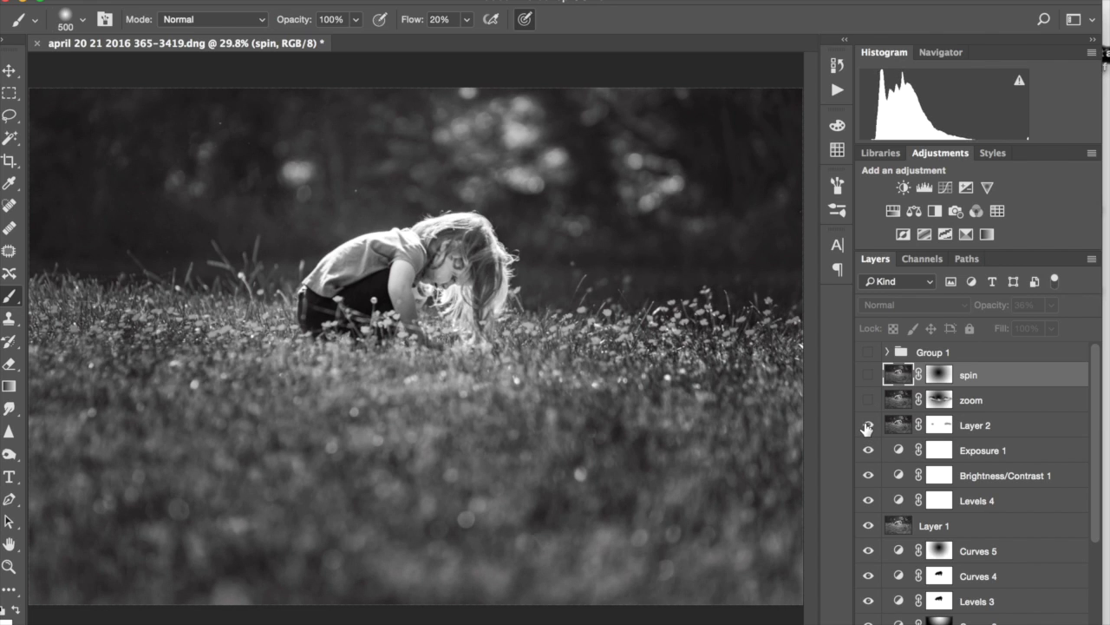
click(867, 425)
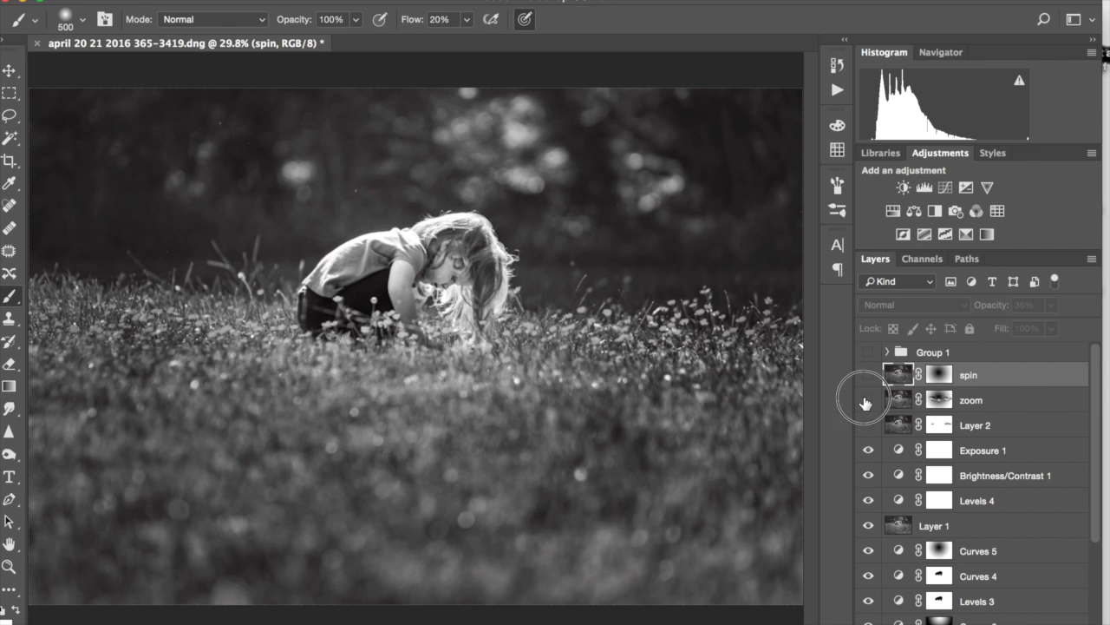
click(868, 401)
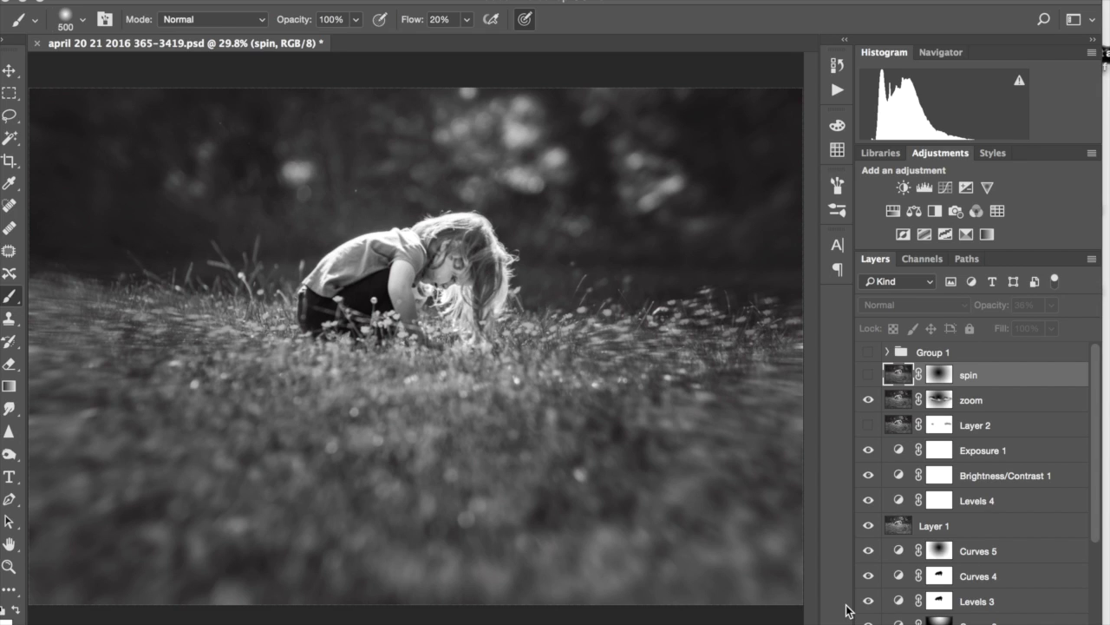
- Flatten the image with Ctrl+Shift+E, confirming that hidden layers are discarded
scroll(992, 468, down, 3)
scroll(993, 471, up, 3)
scroll(994, 473, down, 3)
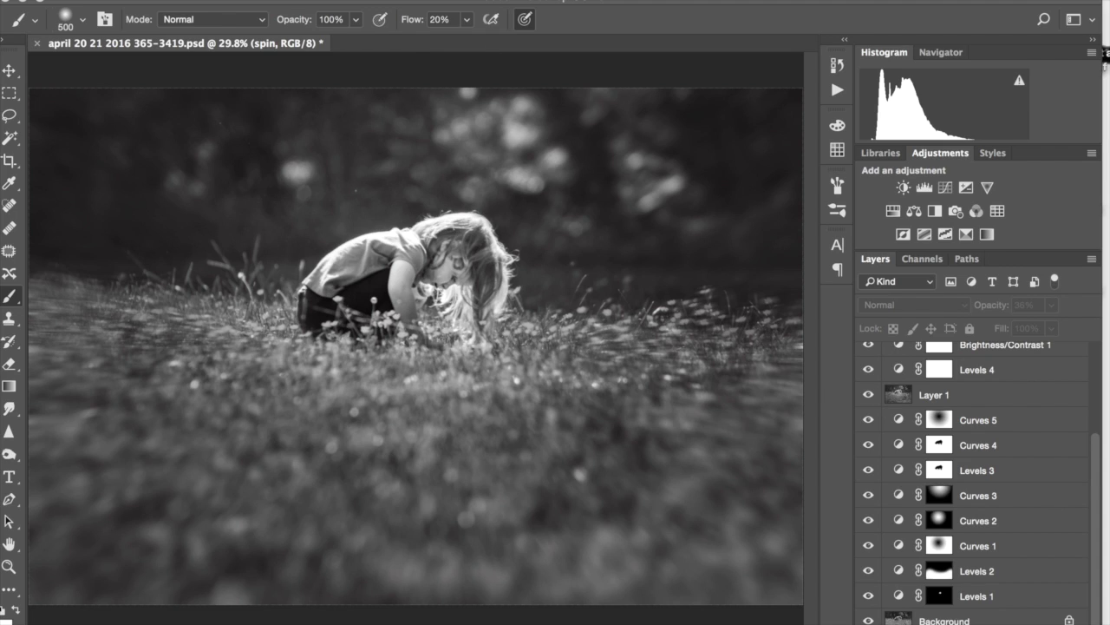
click(164, 0)
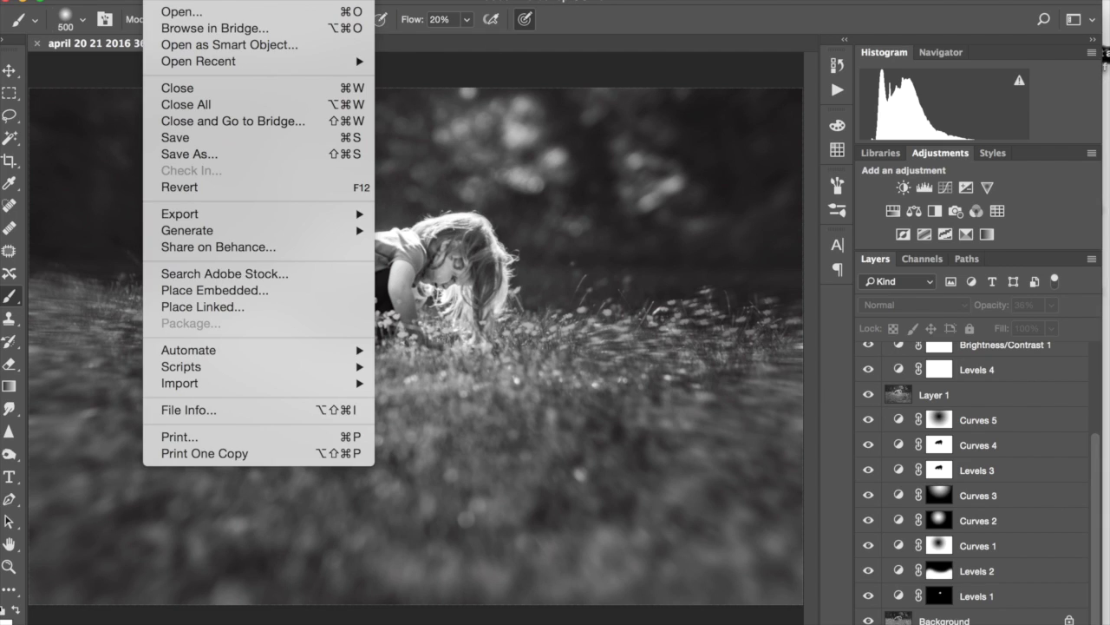
key(Escape)
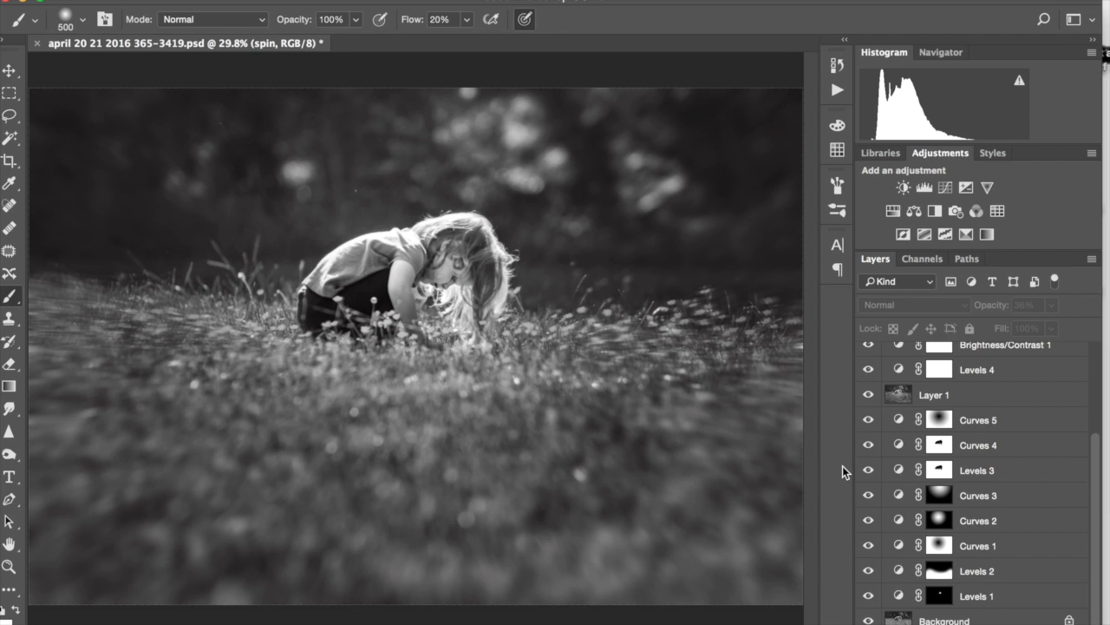
key(ctrl+shift+e)
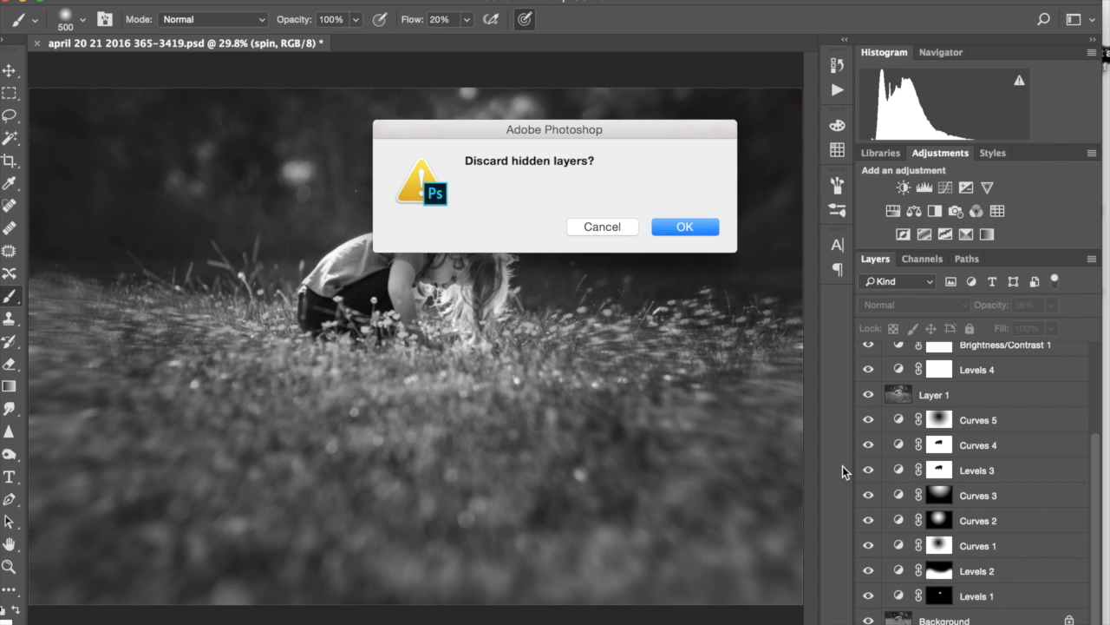
key(Return)
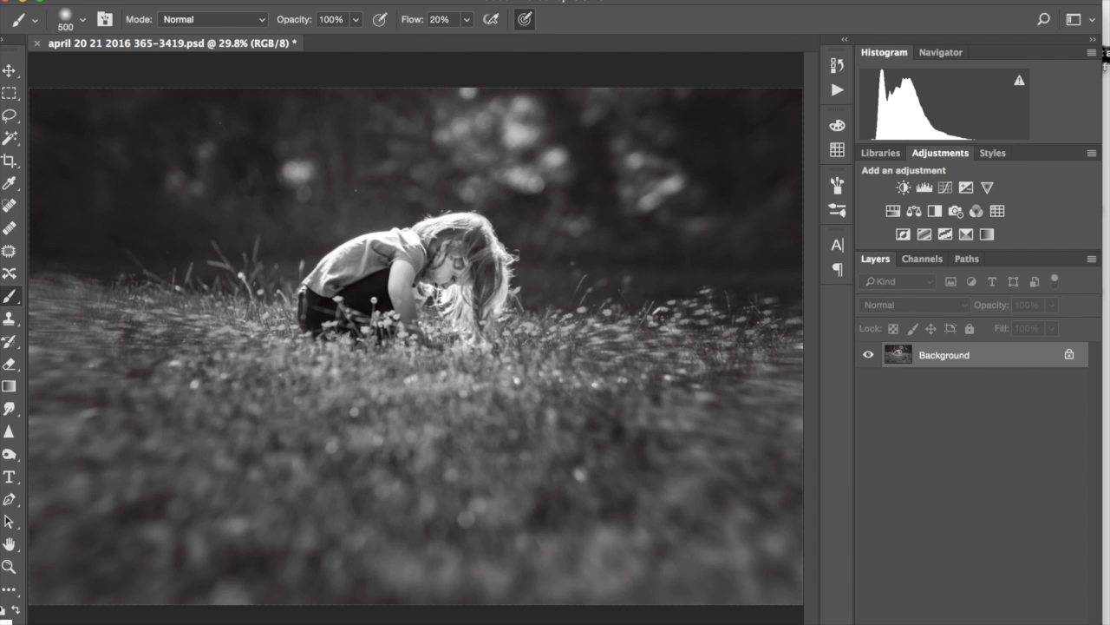
- Look through the Layer menu's commands, then close it
click(290, 1)
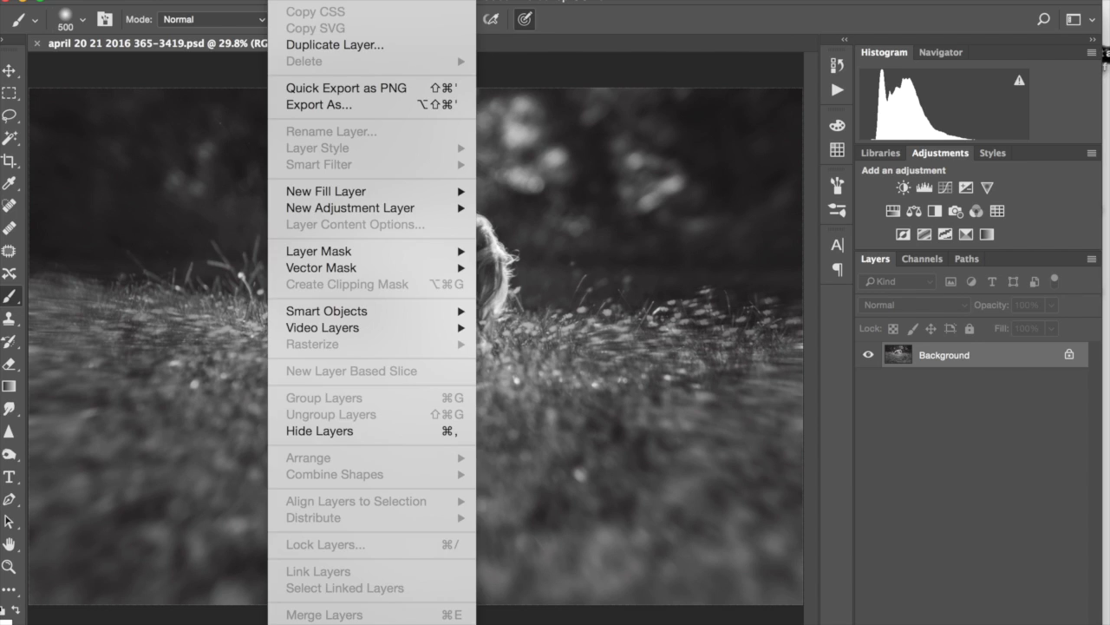
scroll(305, 335, down, 2)
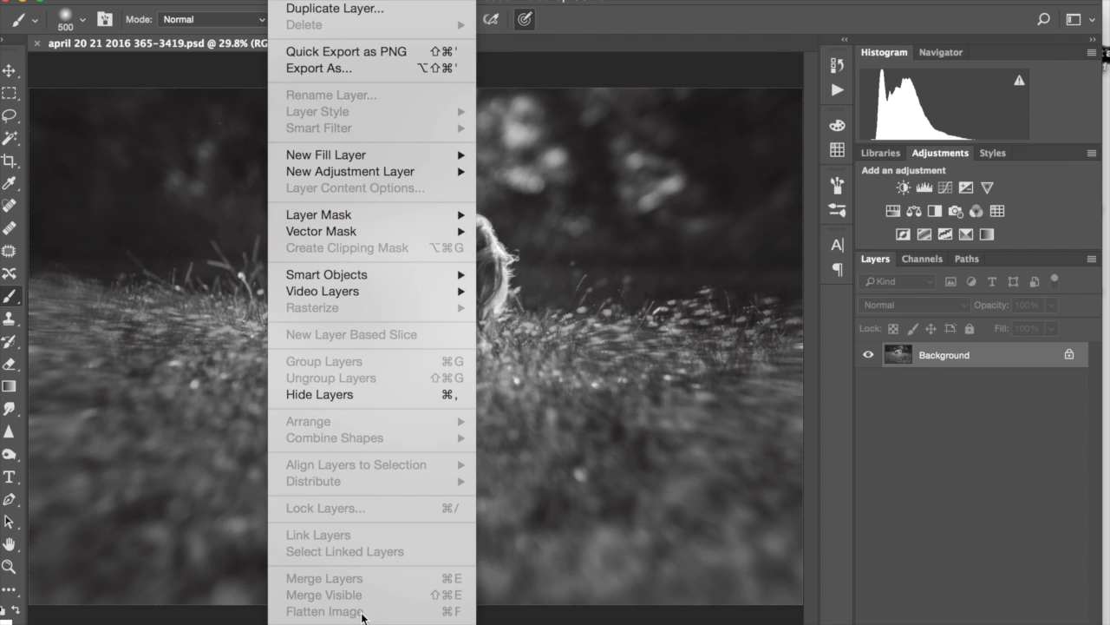
scroll(457, 614, up, 2)
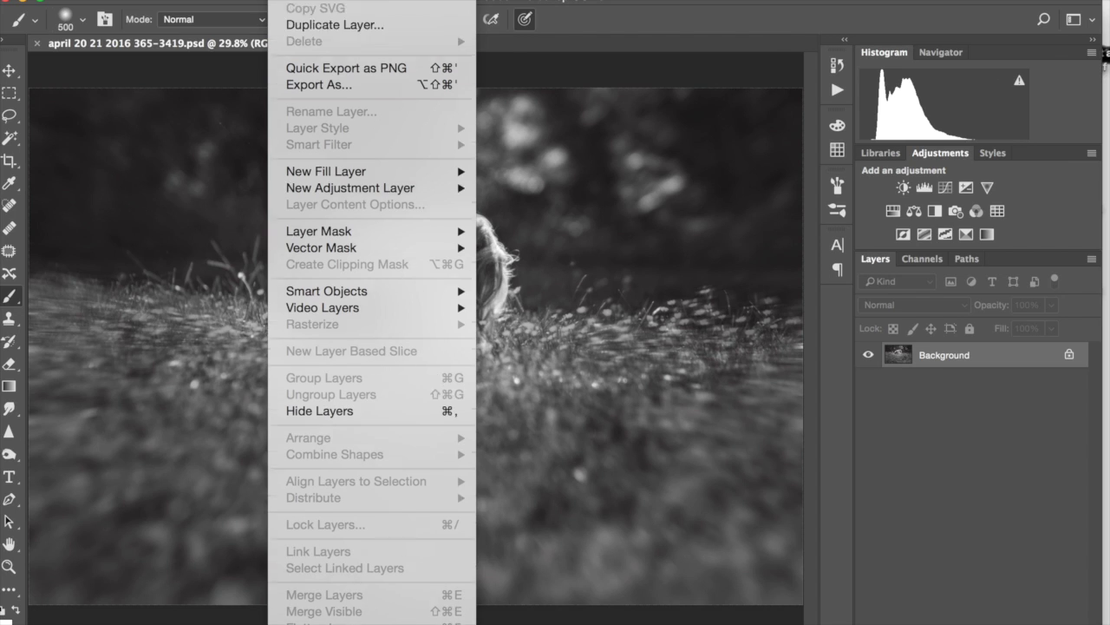
click(993, 476)
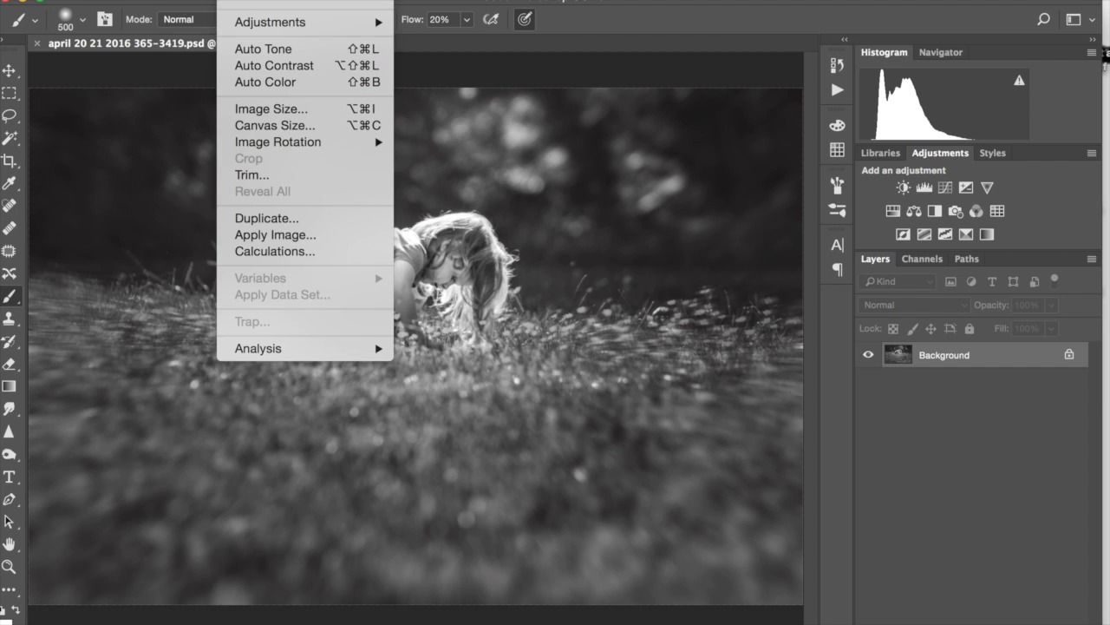
- Resize the image to 1080 px wide, giving 1080 × 720 px, in Image Size
click(260, 110)
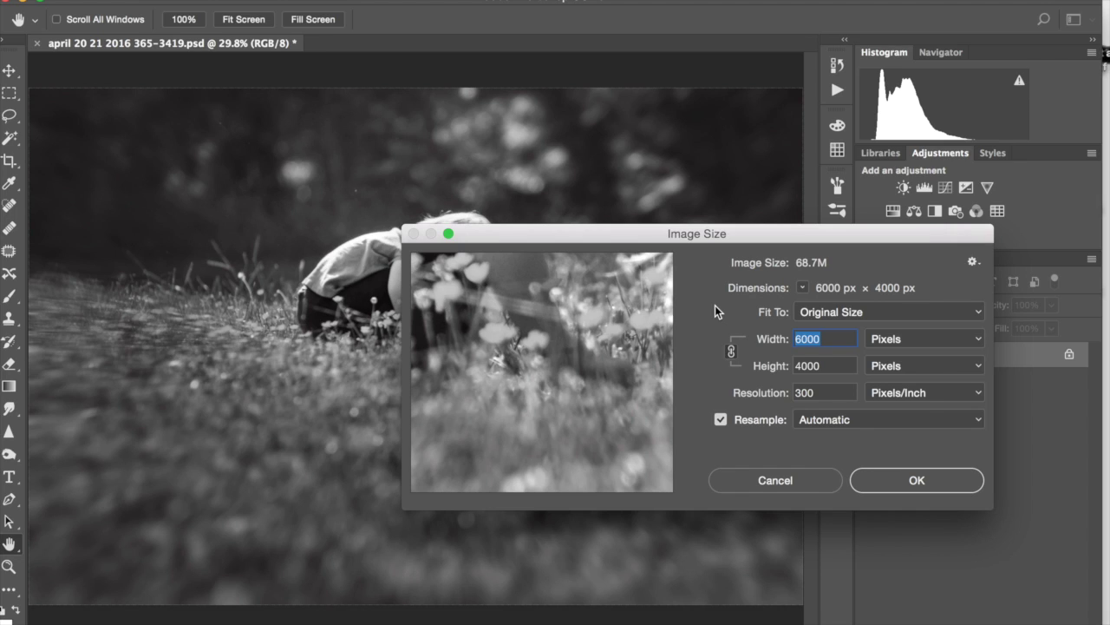
text(1080)
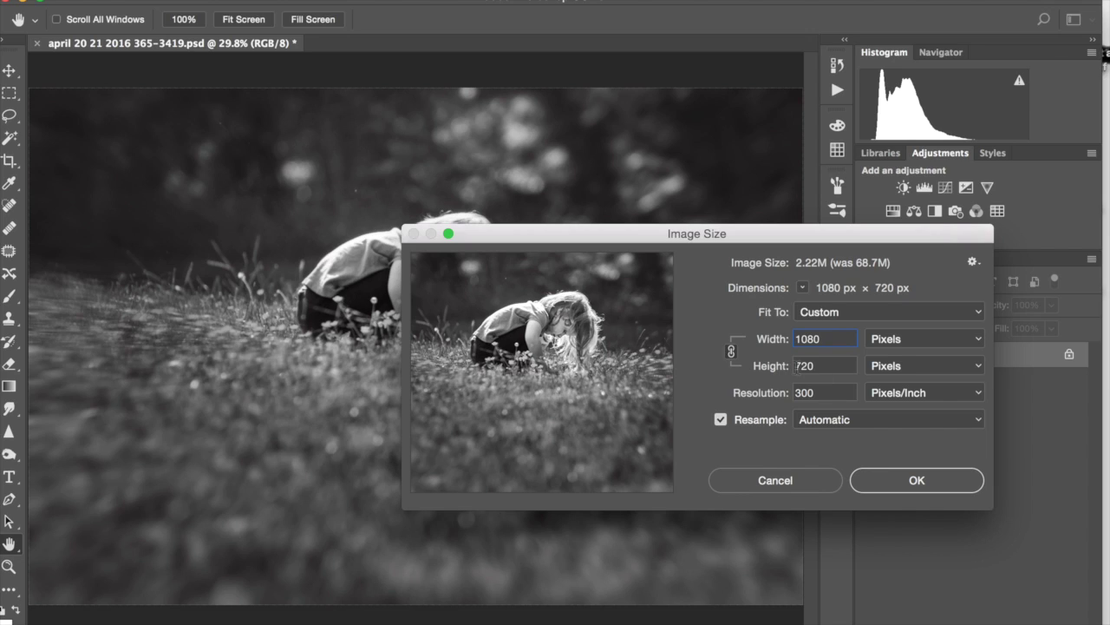
mouse_move(581, 476)
click(920, 479)
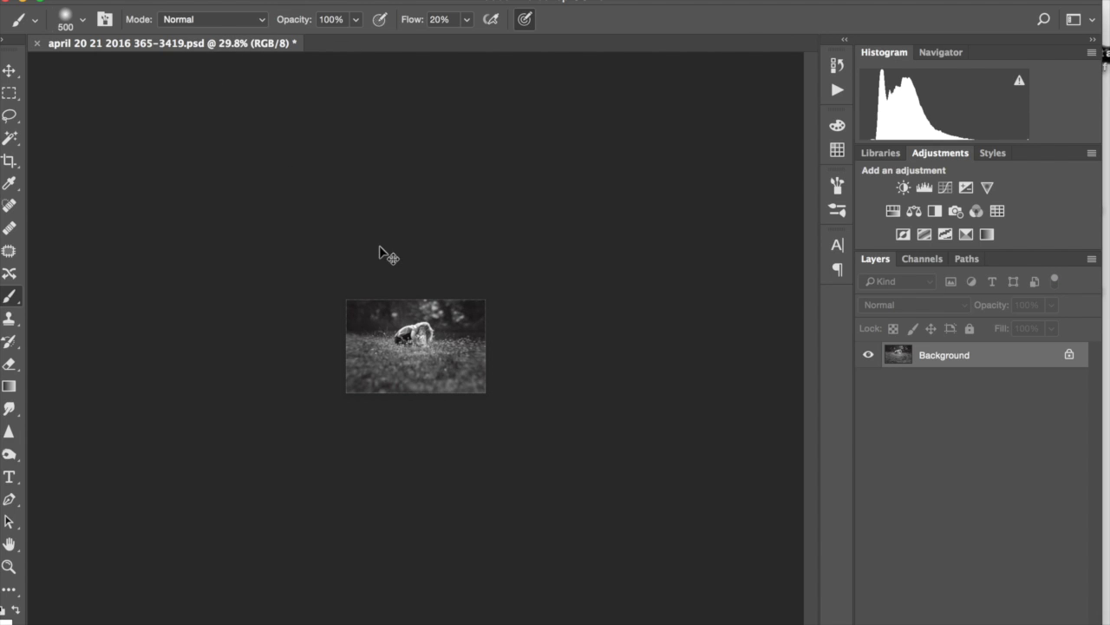
- View the resized photo at 100% and duplicate it onto a new Layer 1
key(super+0)
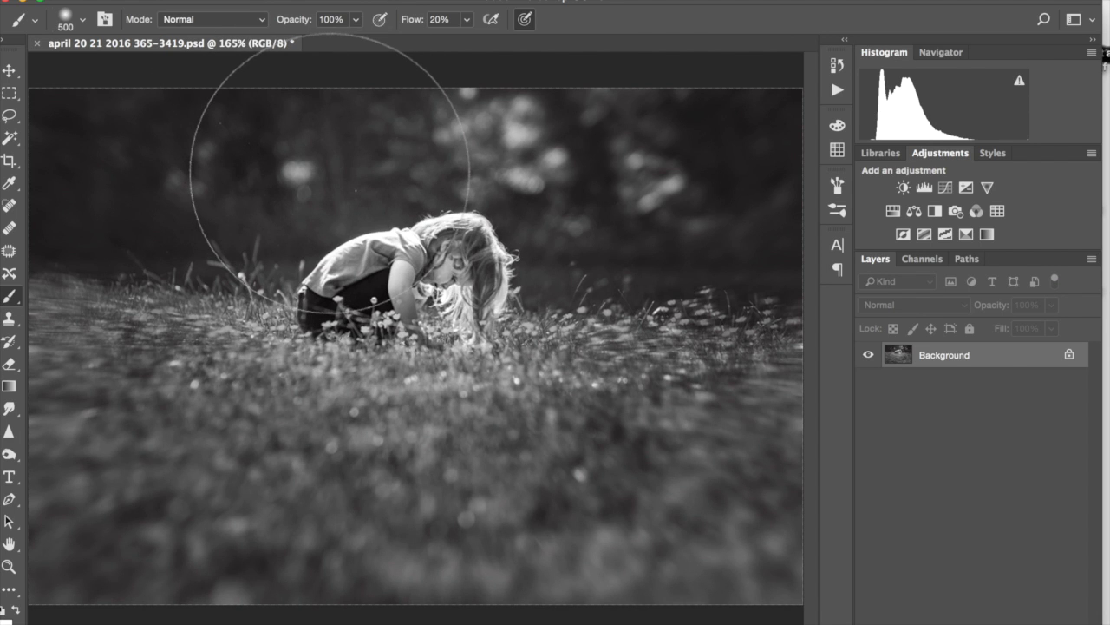
key(super+1)
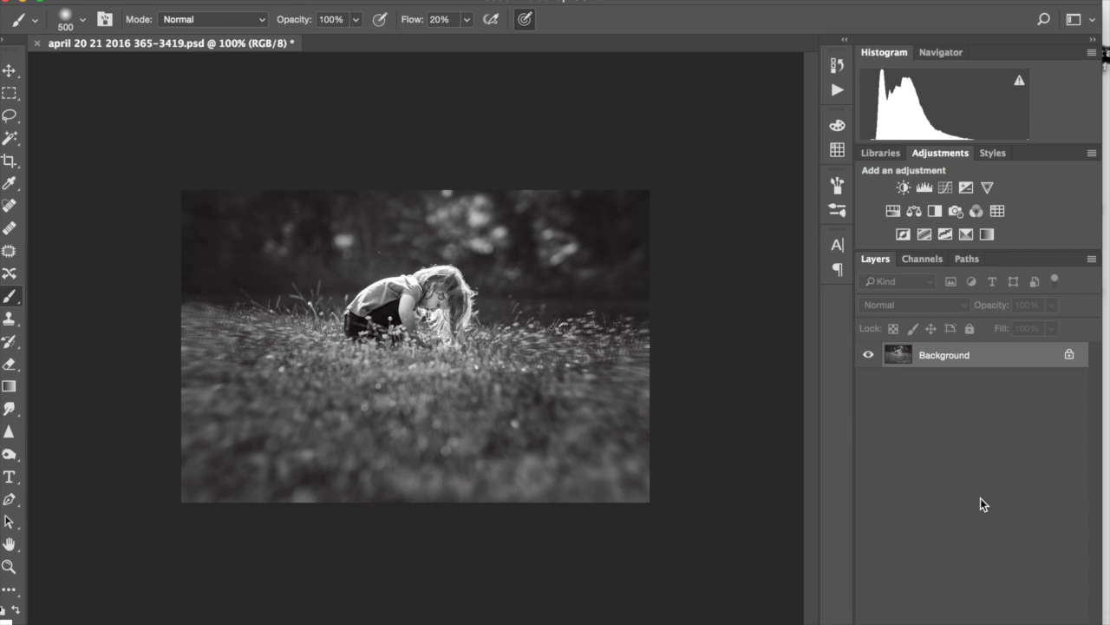
key(super+j)
- Apply a High Pass filter with a 2.6-pixel radius to Layer 1
click(434, 1)
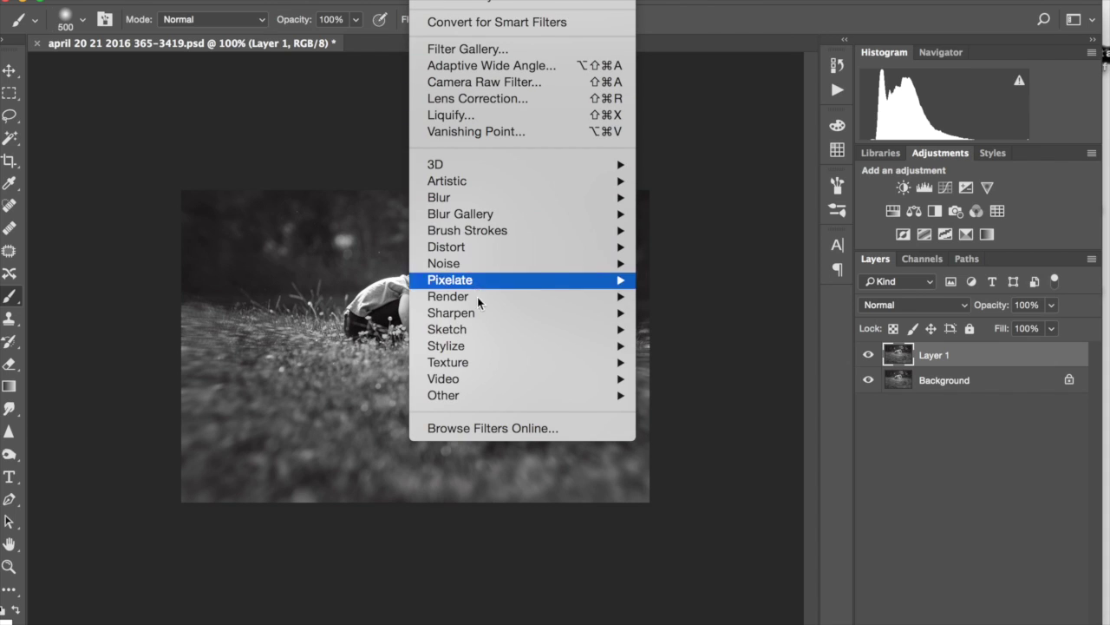
mouse_move(483, 393)
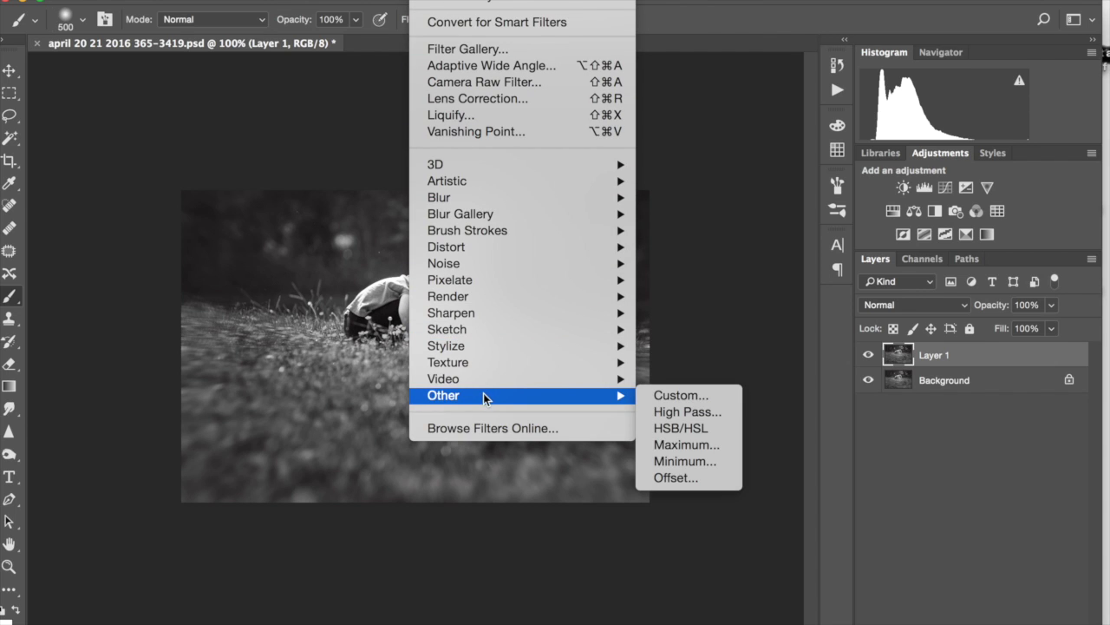
click(681, 411)
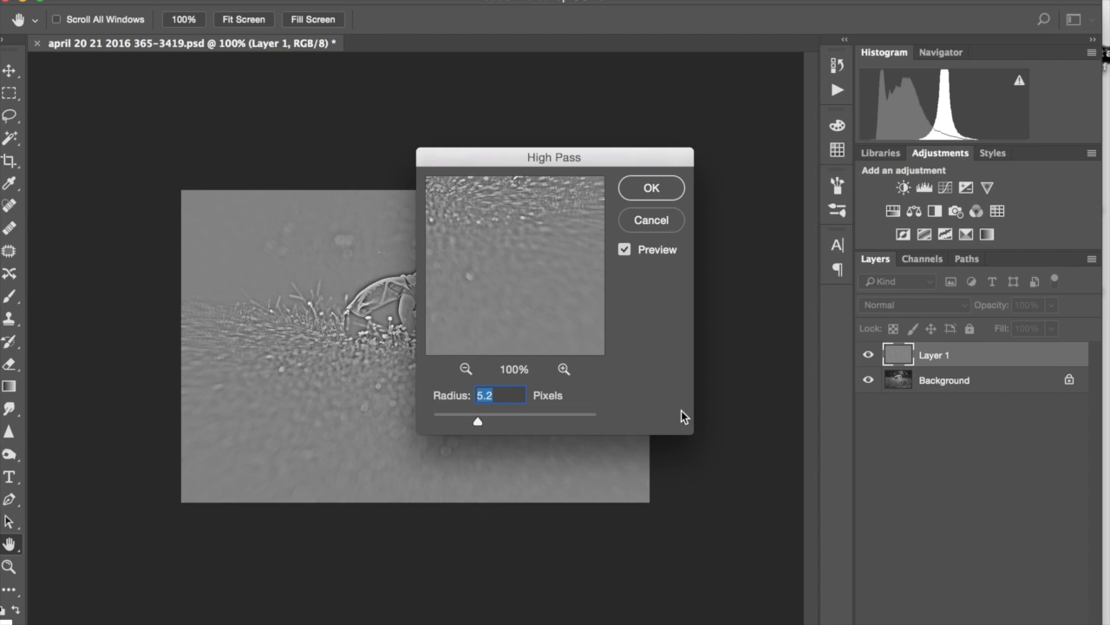
drag(595, 155, 773, 74)
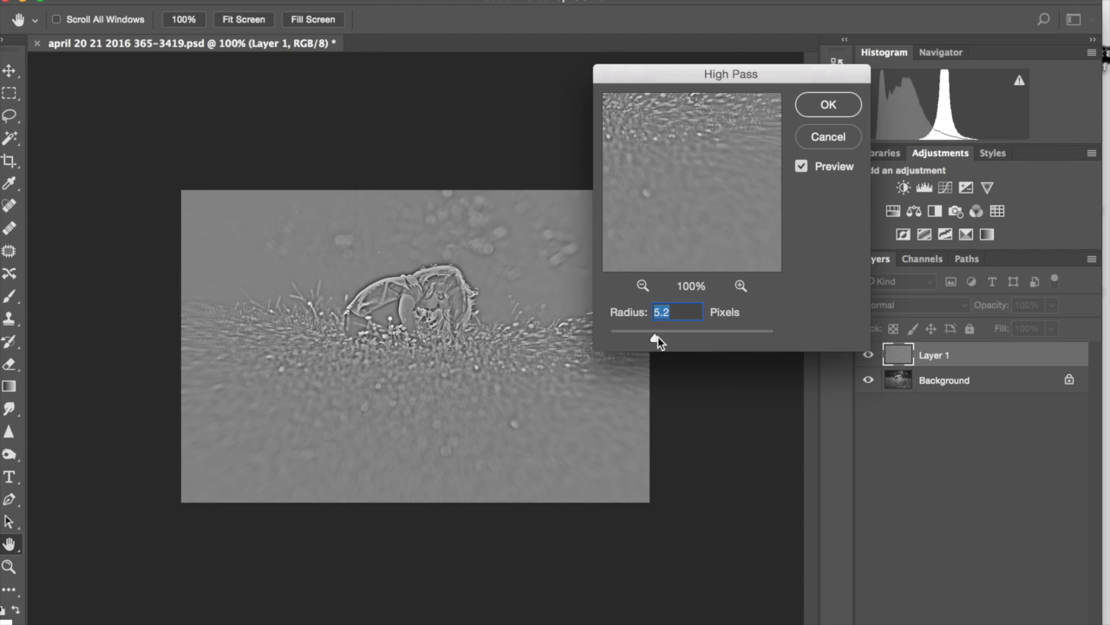
drag(654, 338, 633, 339)
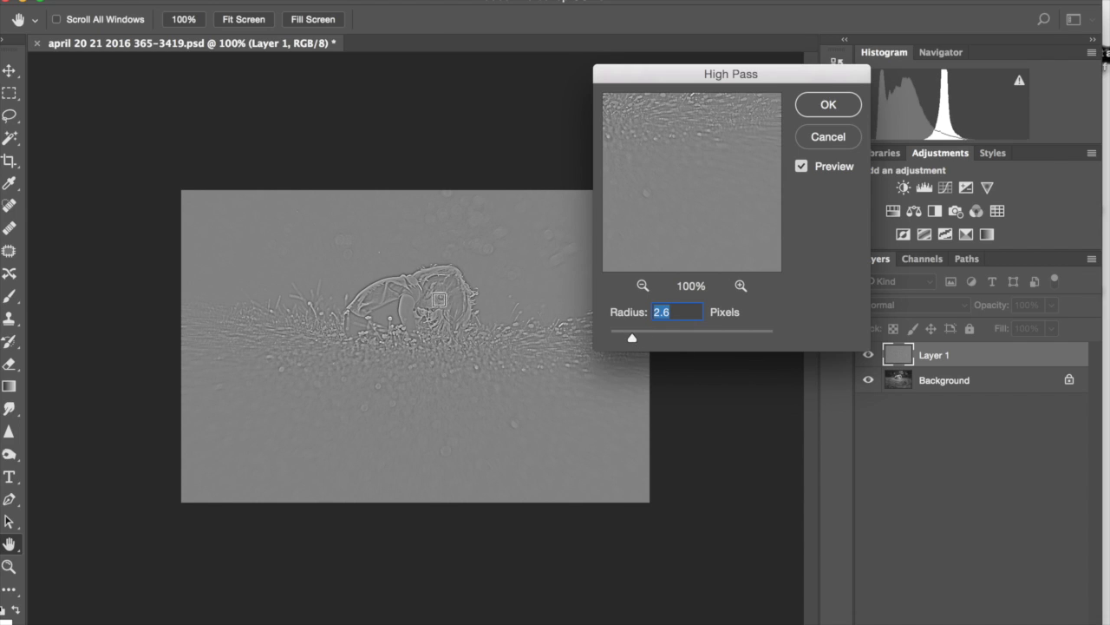
click(443, 306)
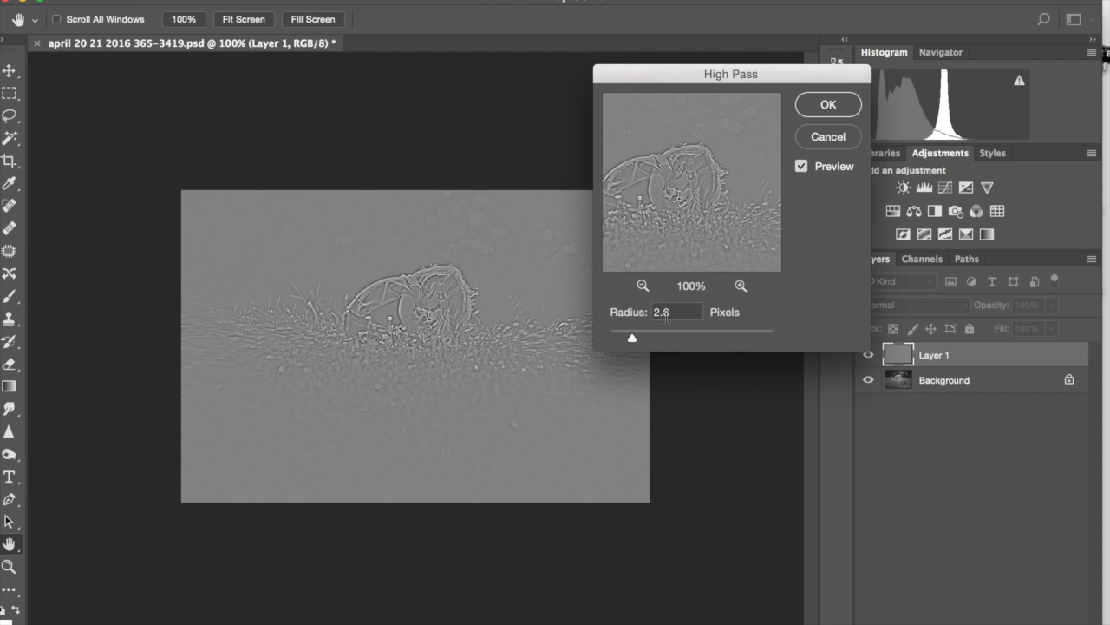
click(828, 108)
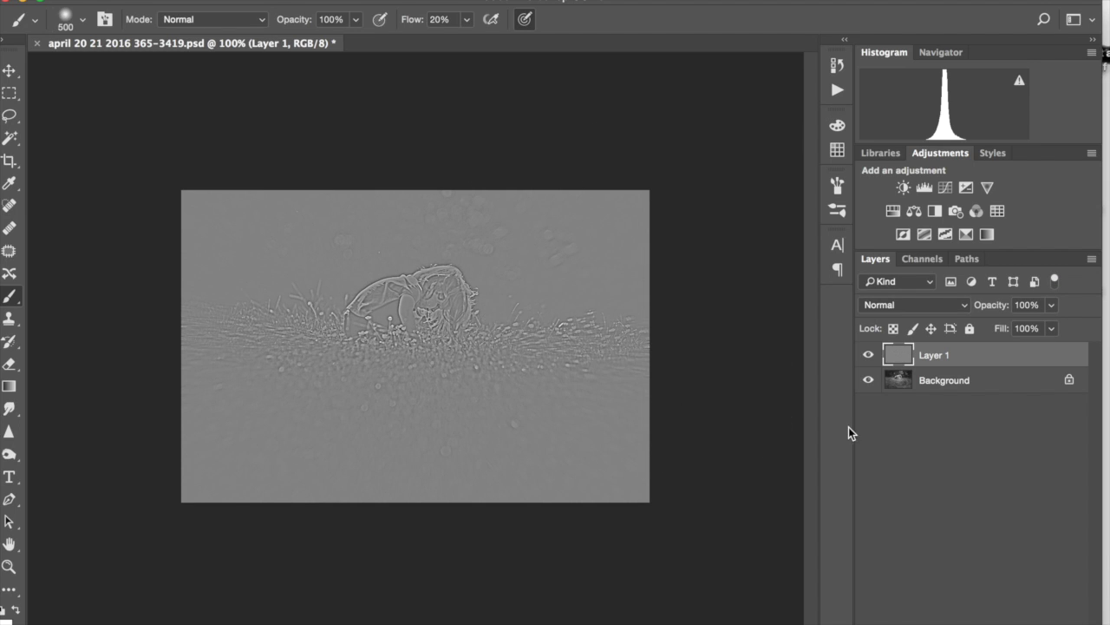
click(967, 308)
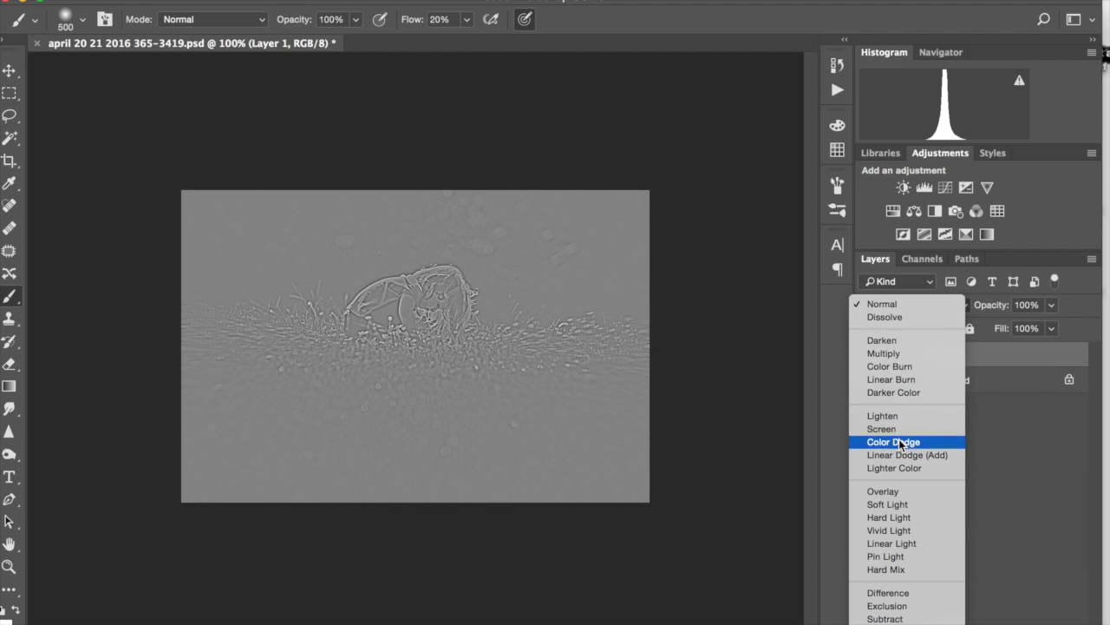
- Set Layer 1 to Soft Light and compare the sharpening at 200% and 100% zoom
click(901, 504)
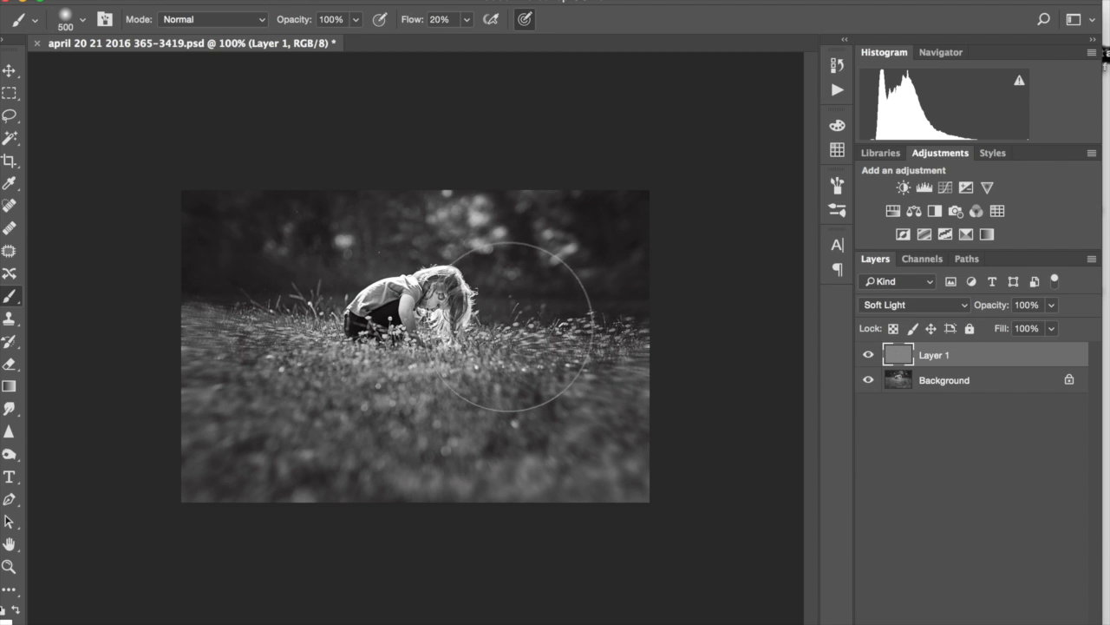
key(z)
click(497, 326)
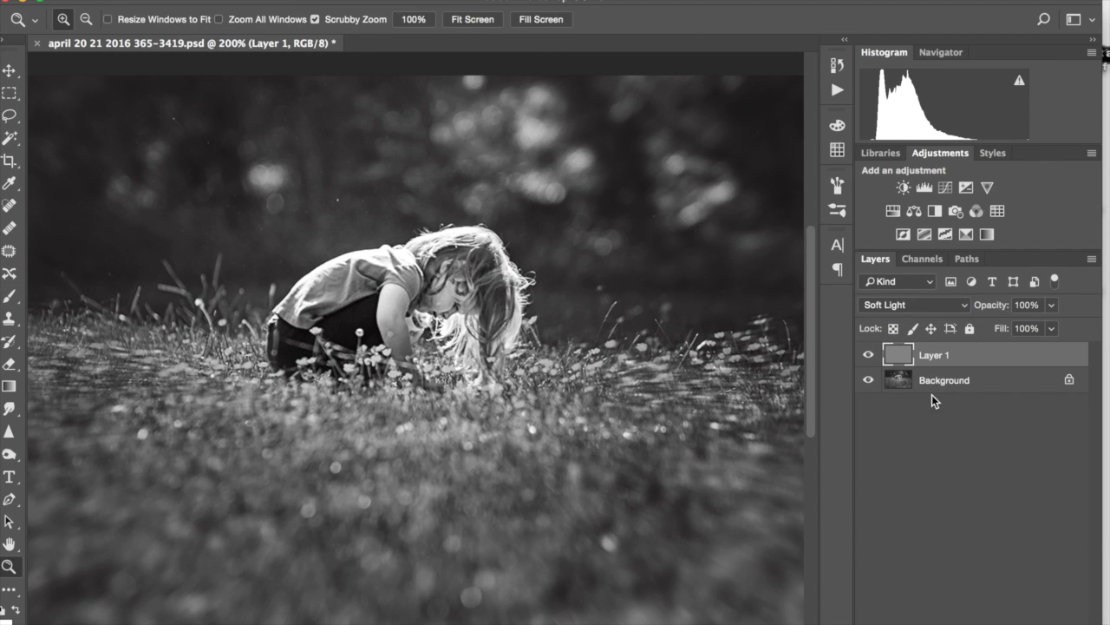
click(868, 356)
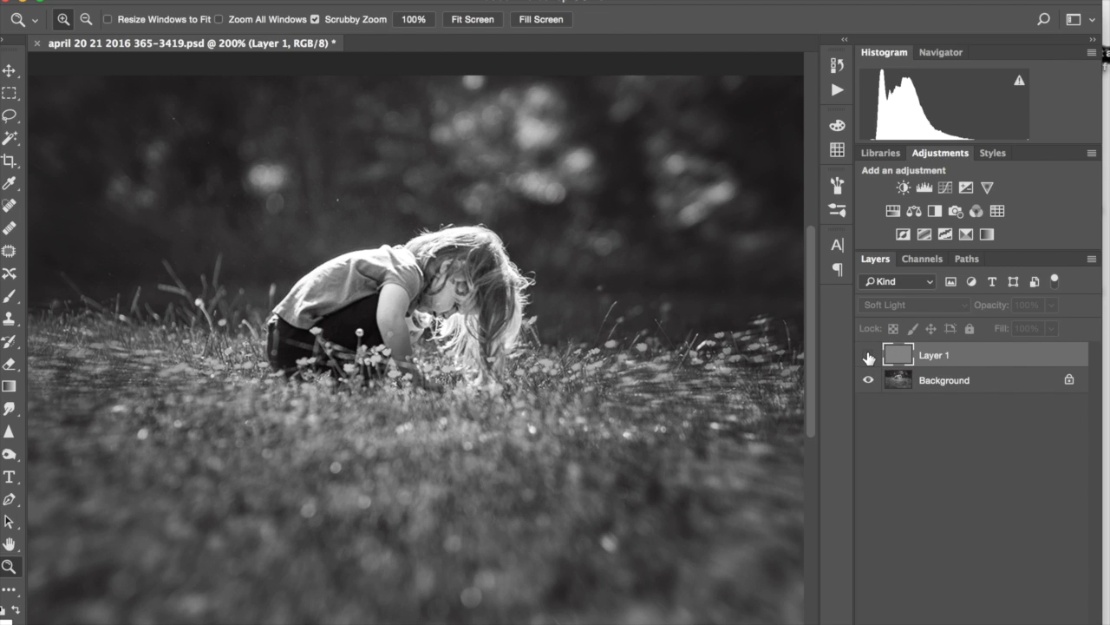
click(868, 357)
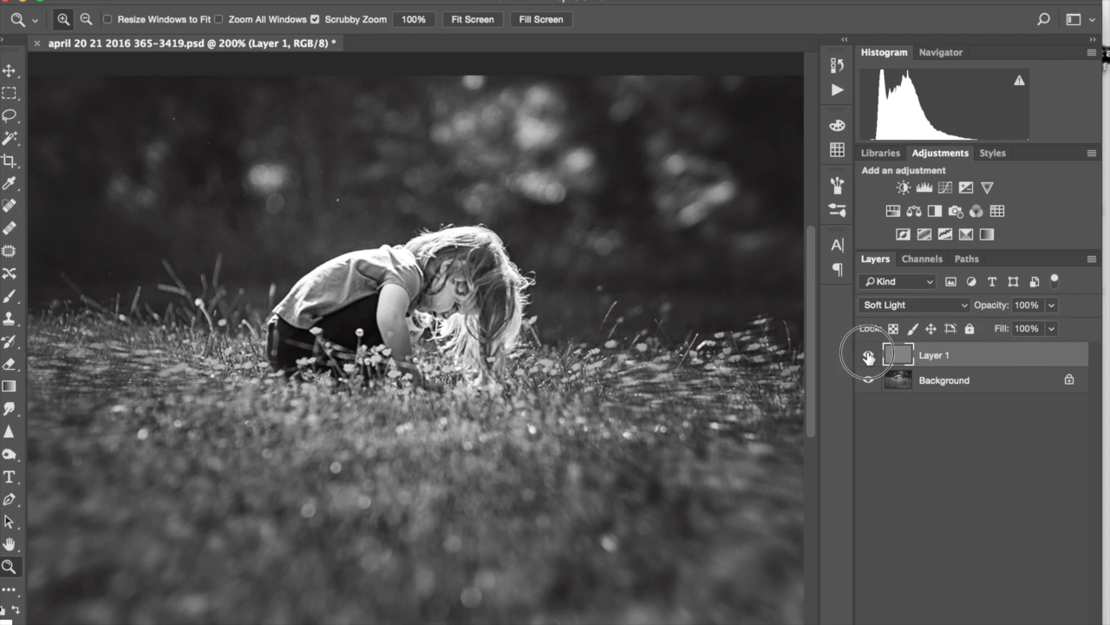
click(869, 356)
click(868, 356)
key(super+0)
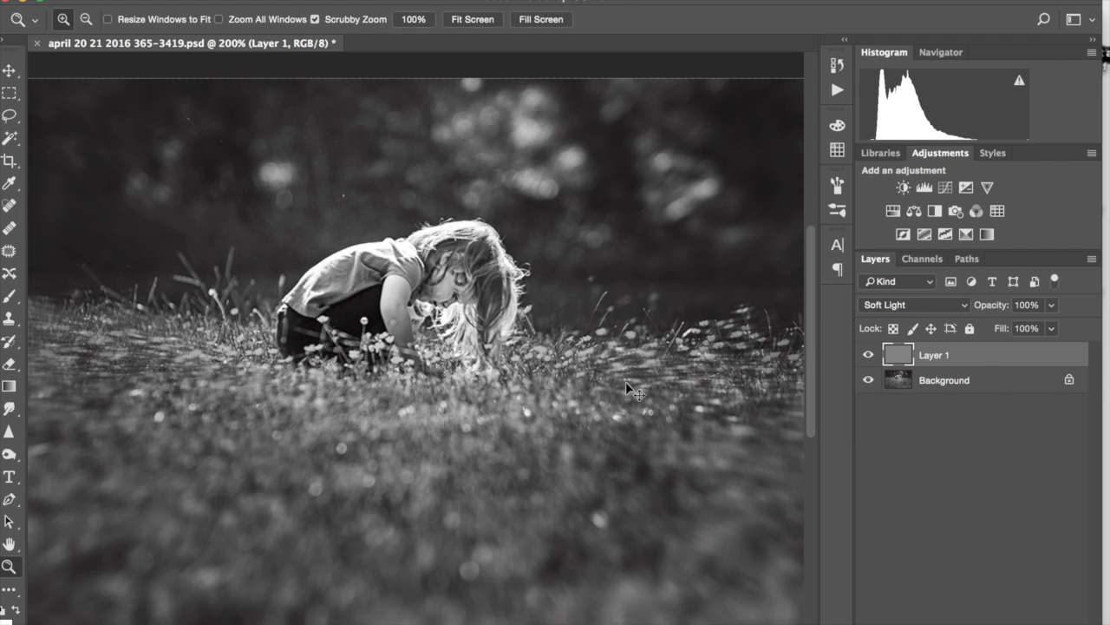
key(super+1)
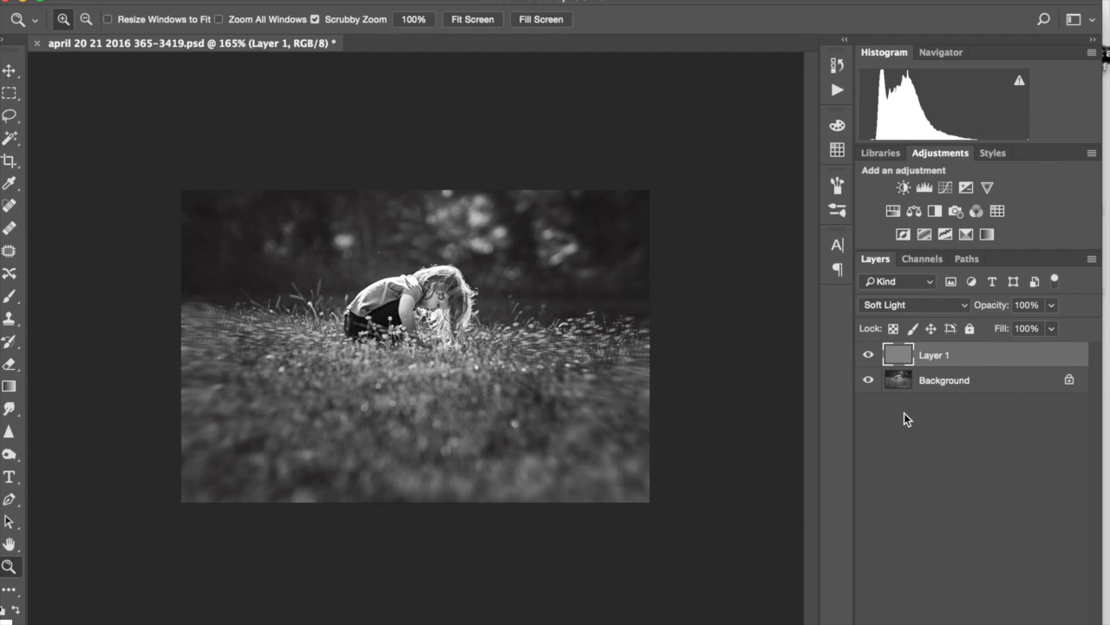
click(869, 356)
click(868, 356)
- Lower Layer 1's opacity to 71% and compare the sharpening on and off
drag(993, 308, 969, 308)
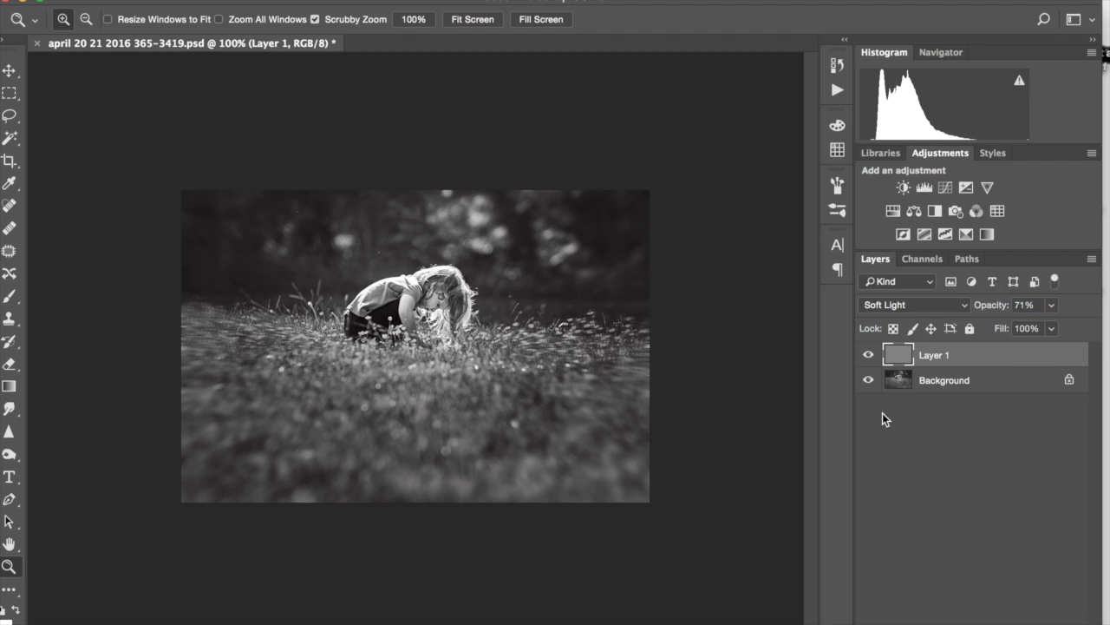
click(868, 355)
click(868, 355)
click(868, 355)
click(868, 355)
click(868, 355)
click(868, 355)
- Create a 'march 2017' folder in Dropbox and name the file 'photographers in gwinnett county'
key(super+shift+s)
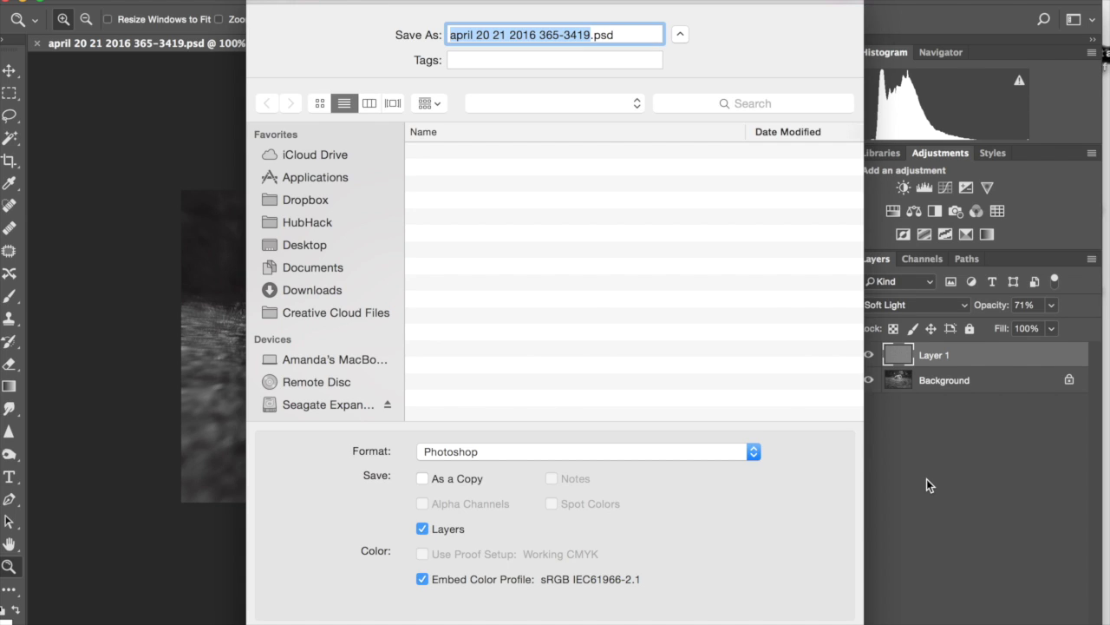
click(295, 200)
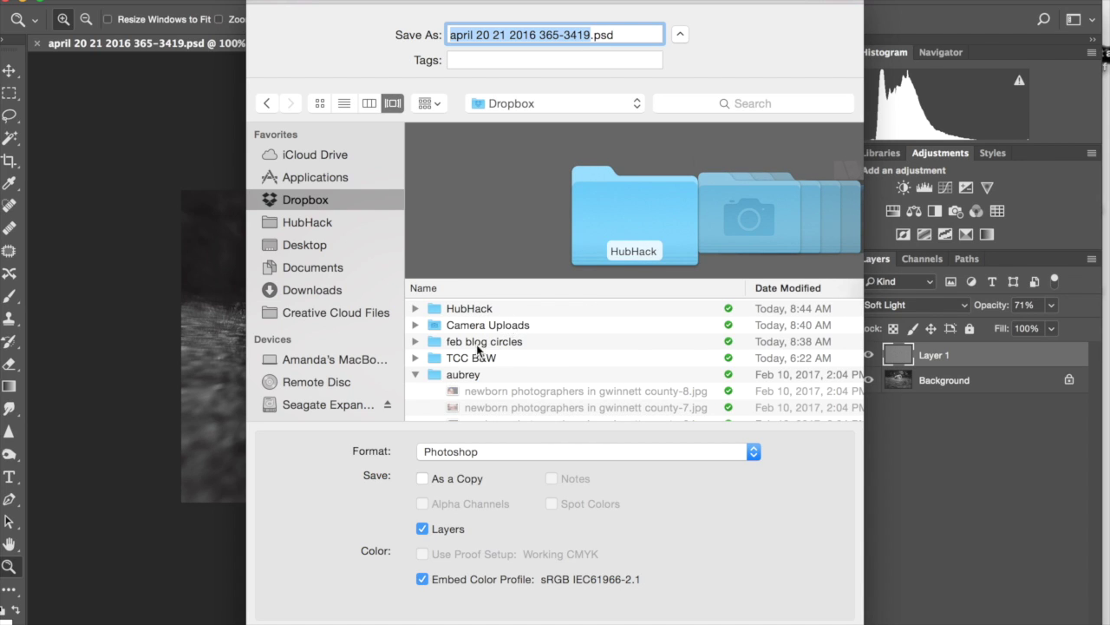
click(314, 622)
text(march 2017)
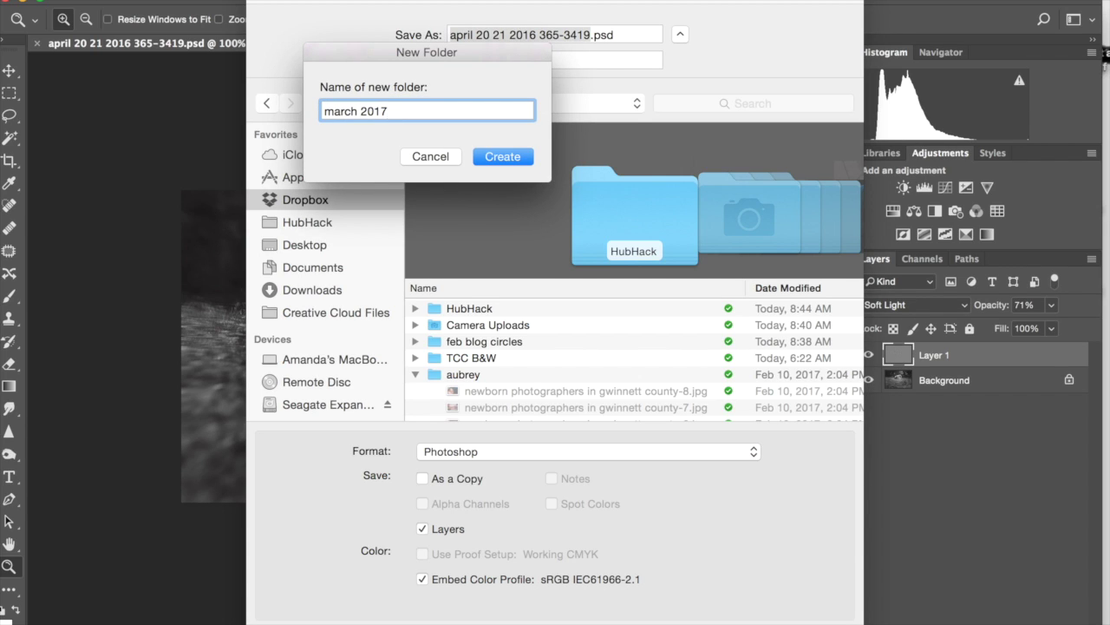
key(Return)
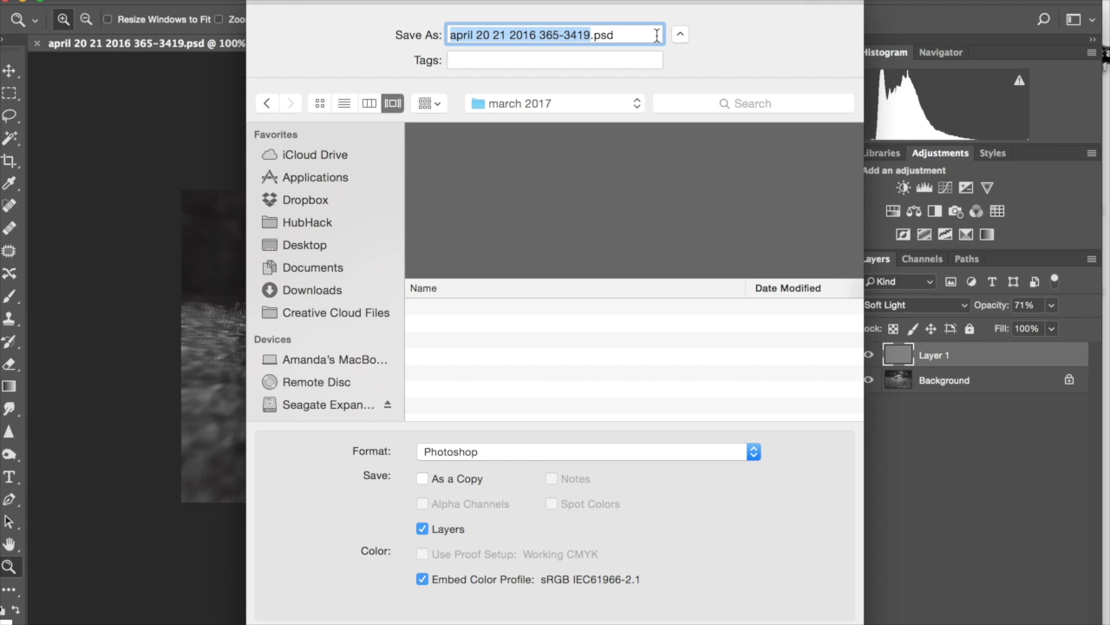
text(photographers in gwinnett county)
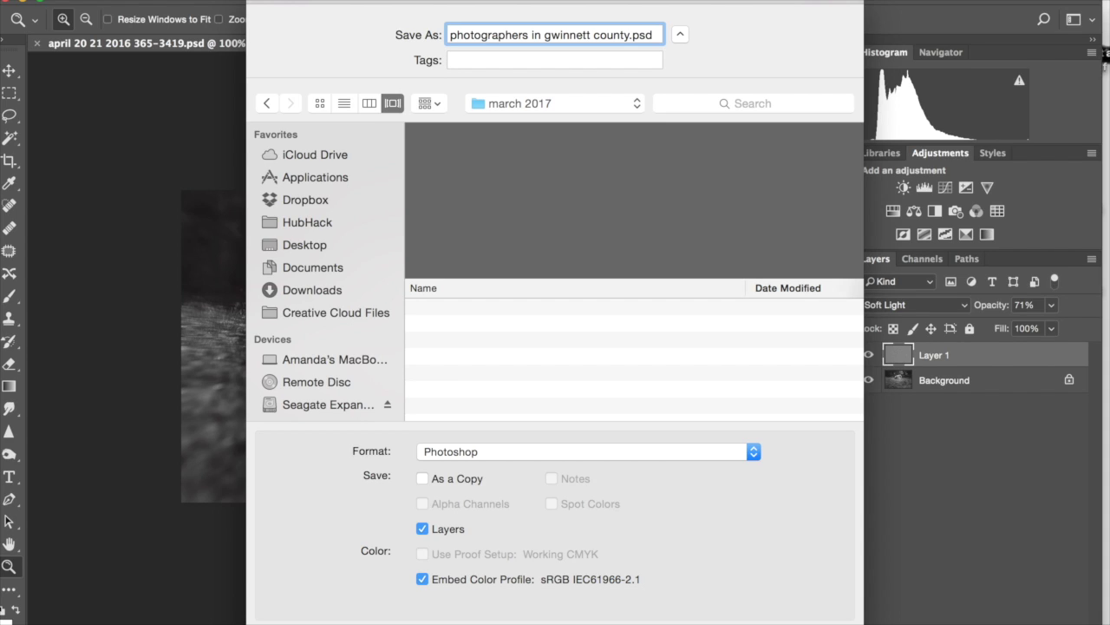
click(464, 451)
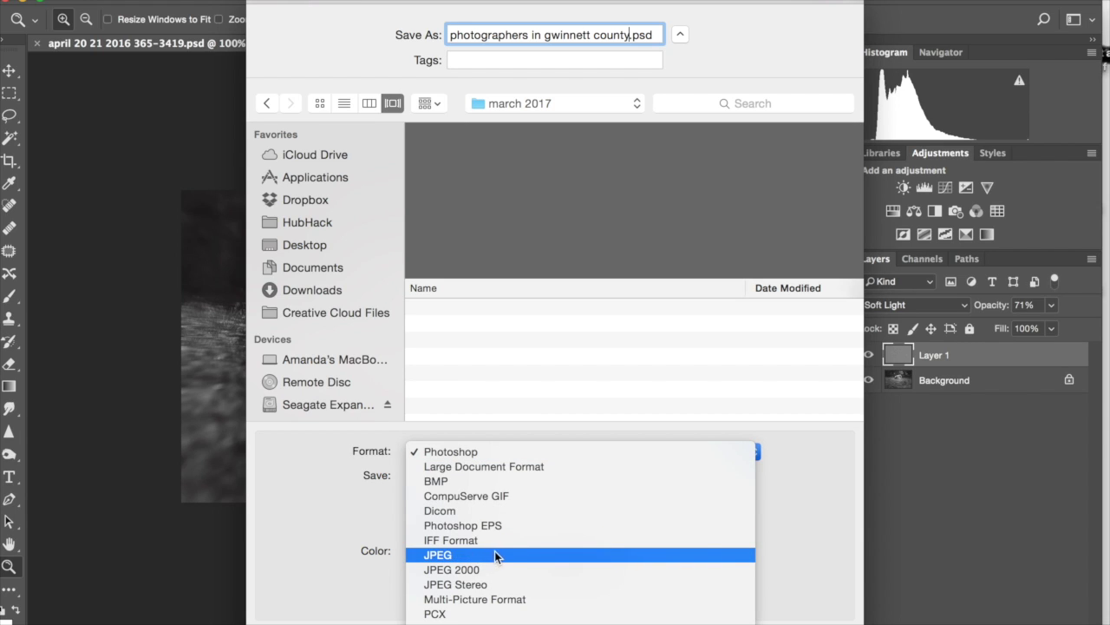
- Save a PNG copy with Smallest/Slow compression and no interlace
scroll(502, 549, down, 2)
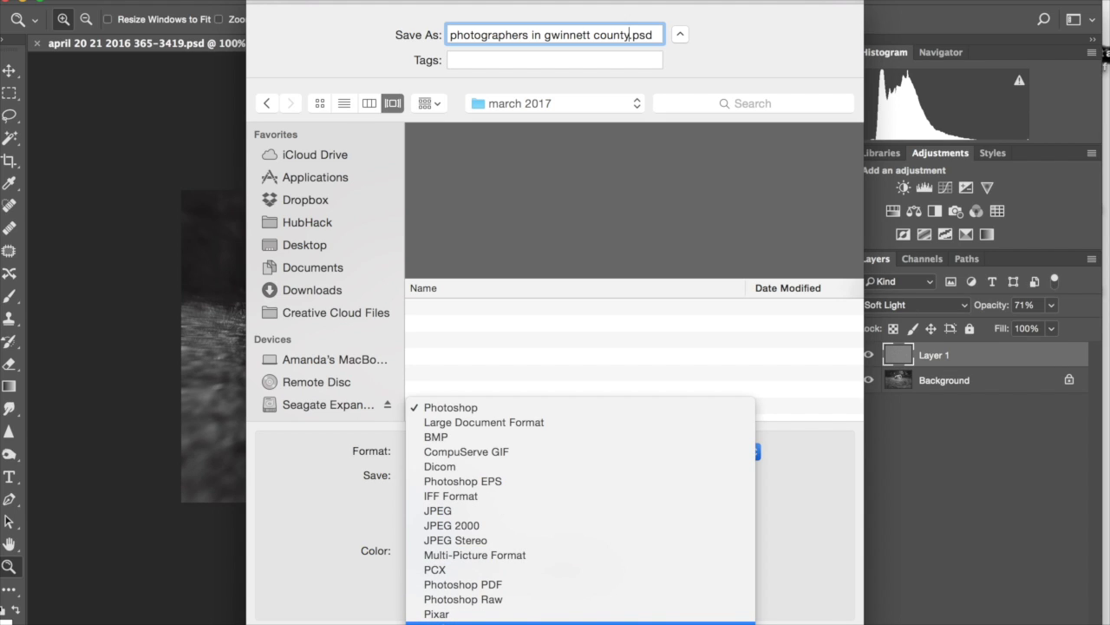
key(Return)
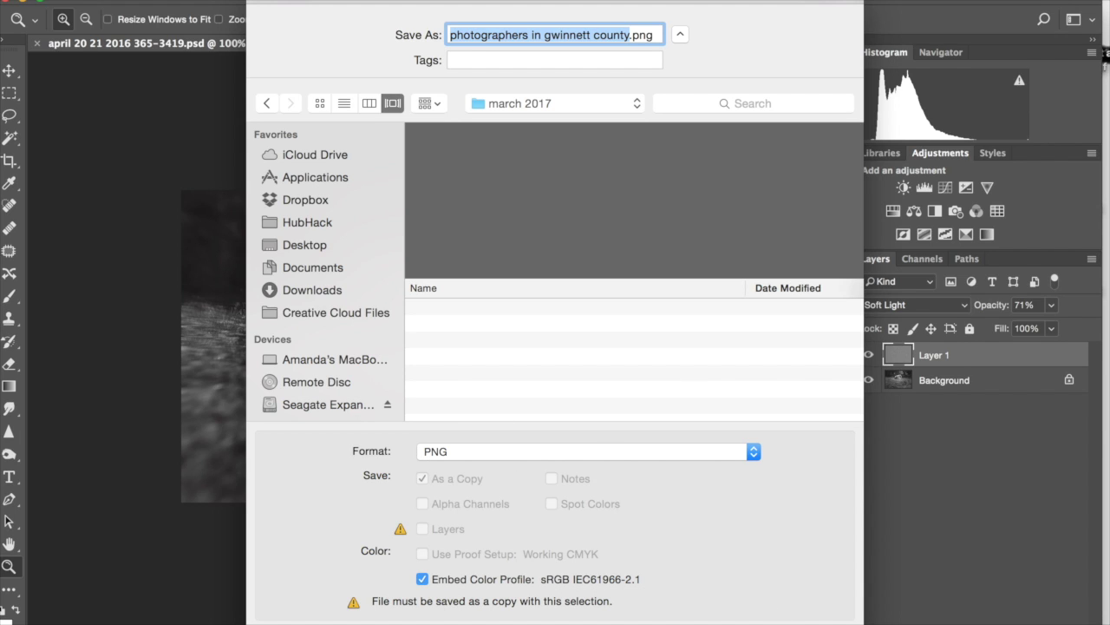
click(824, 620)
click(619, 176)
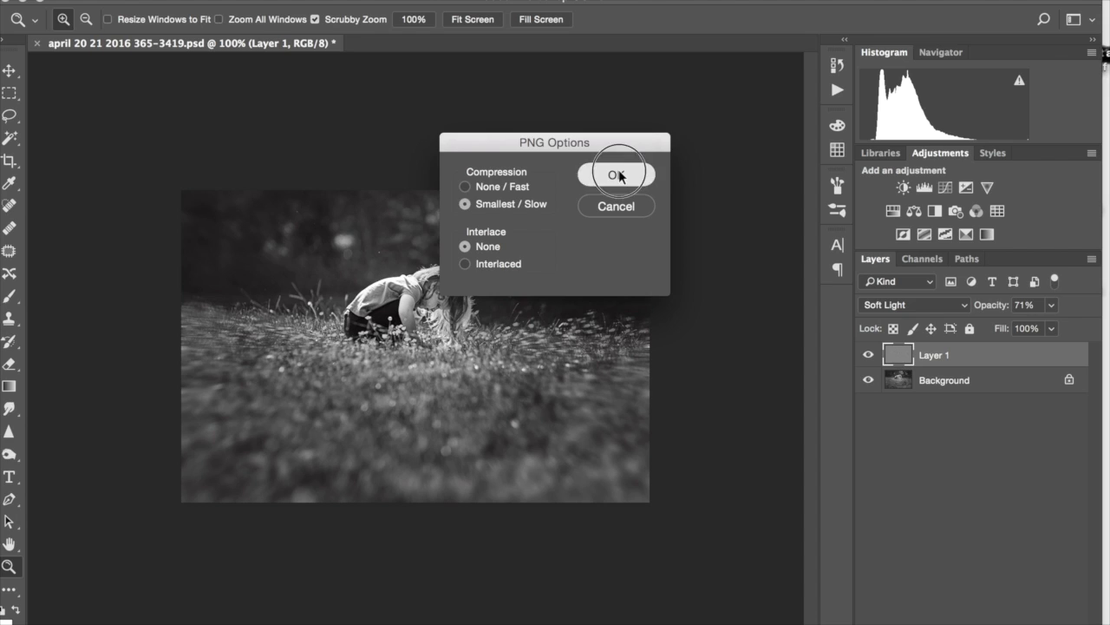